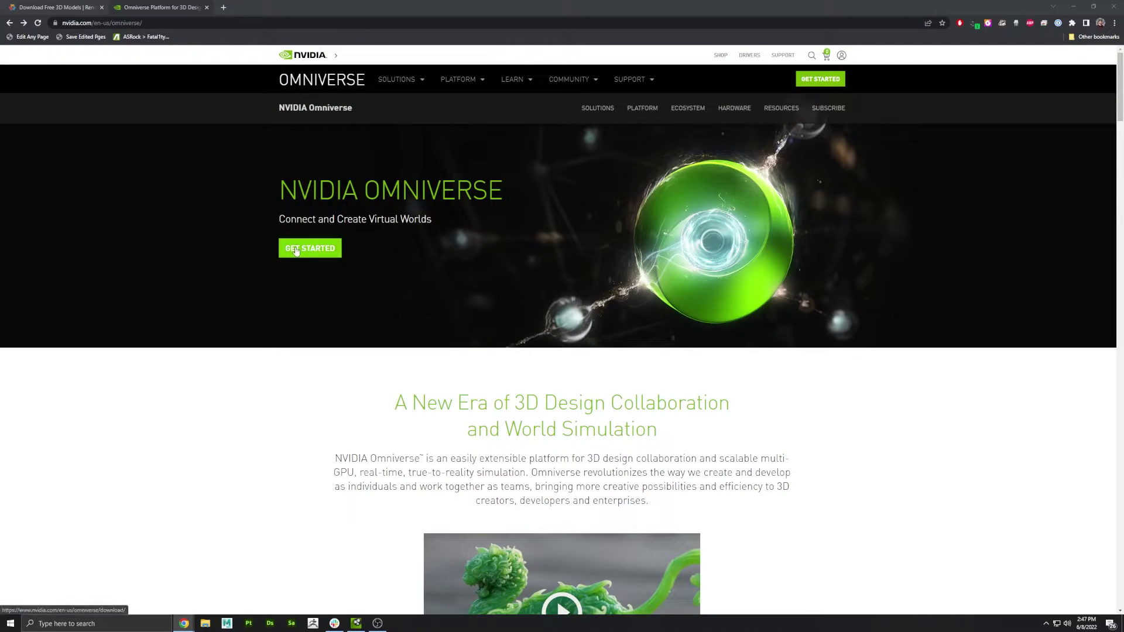
# Open the Omniverse get-started page from the download site
pyautogui.click(296, 250)
# Show the Omniverse Create app's details from the Exchange Apps list
pyautogui.scroll(-5, 626, 287)
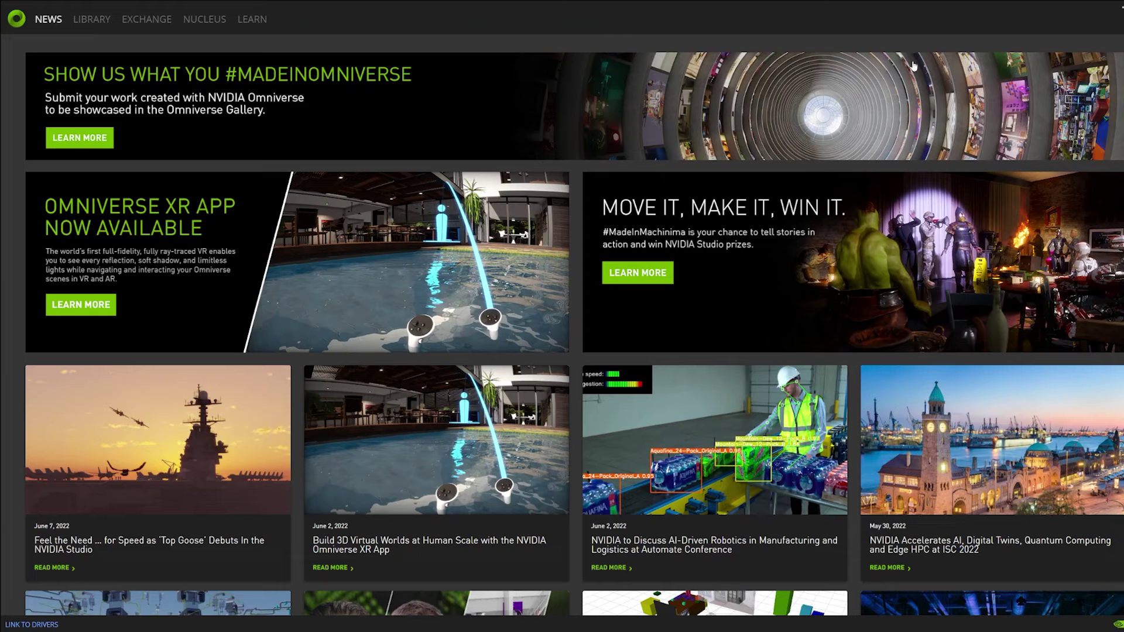
pyautogui.click(147, 20)
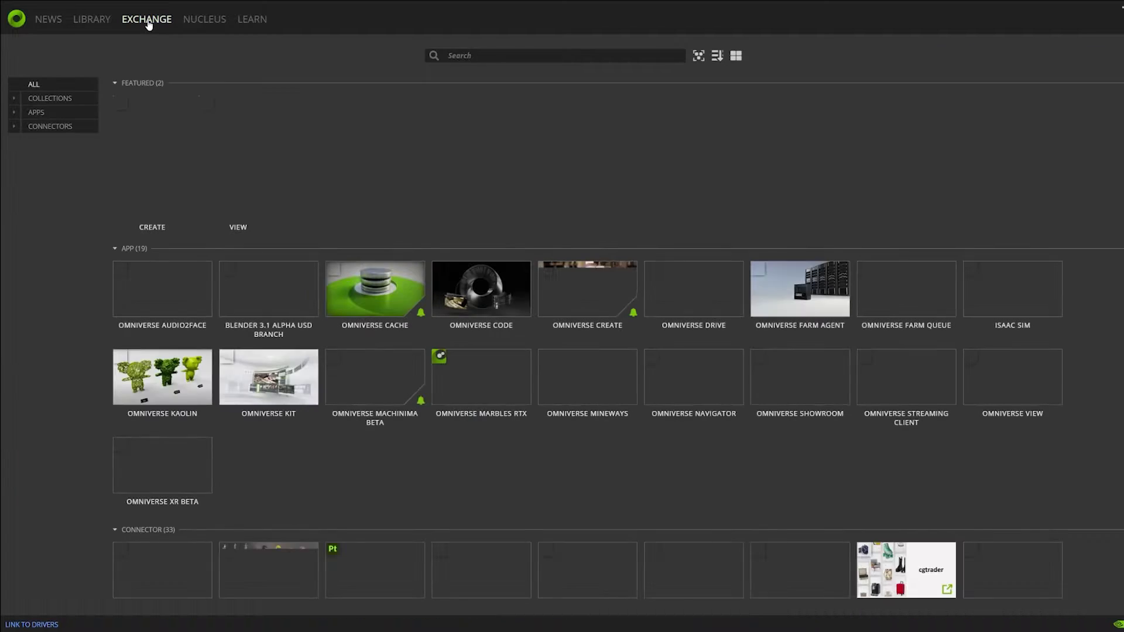
pyautogui.click(14, 113)
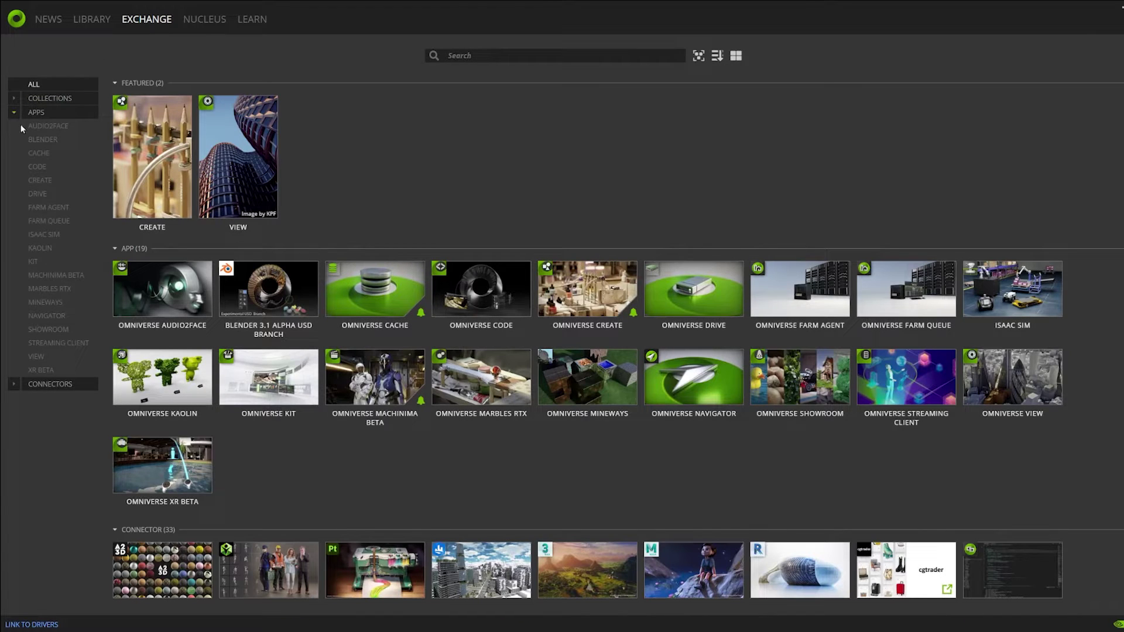
pyautogui.click(38, 182)
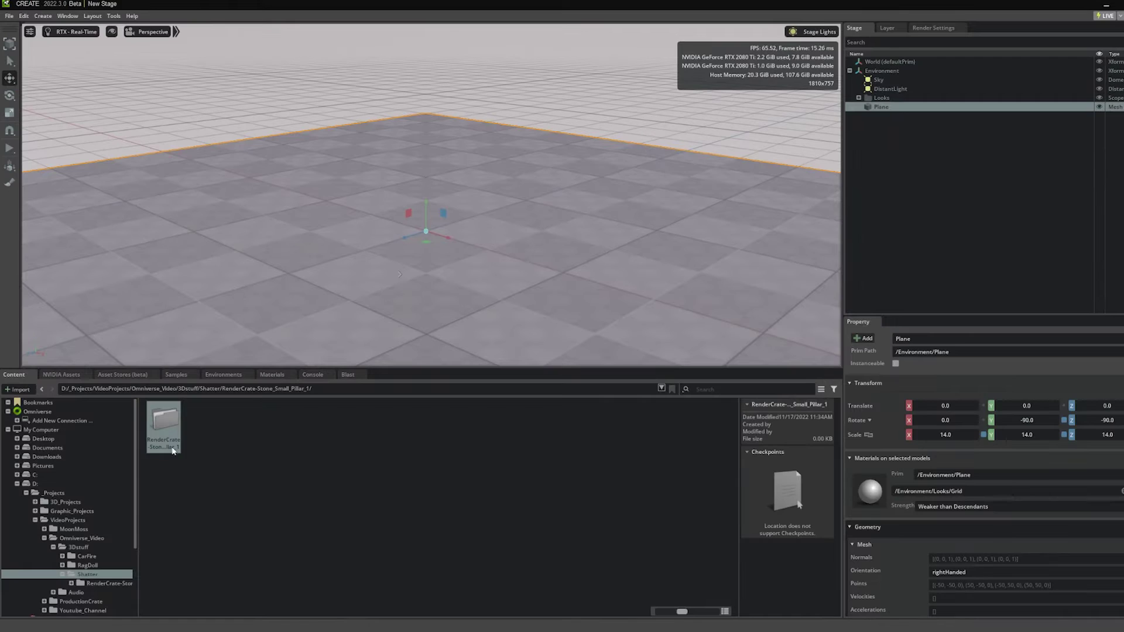
# Import the RenderCrate pillar .obj into the viewport and frame it
pyautogui.doubleClick(173, 451)
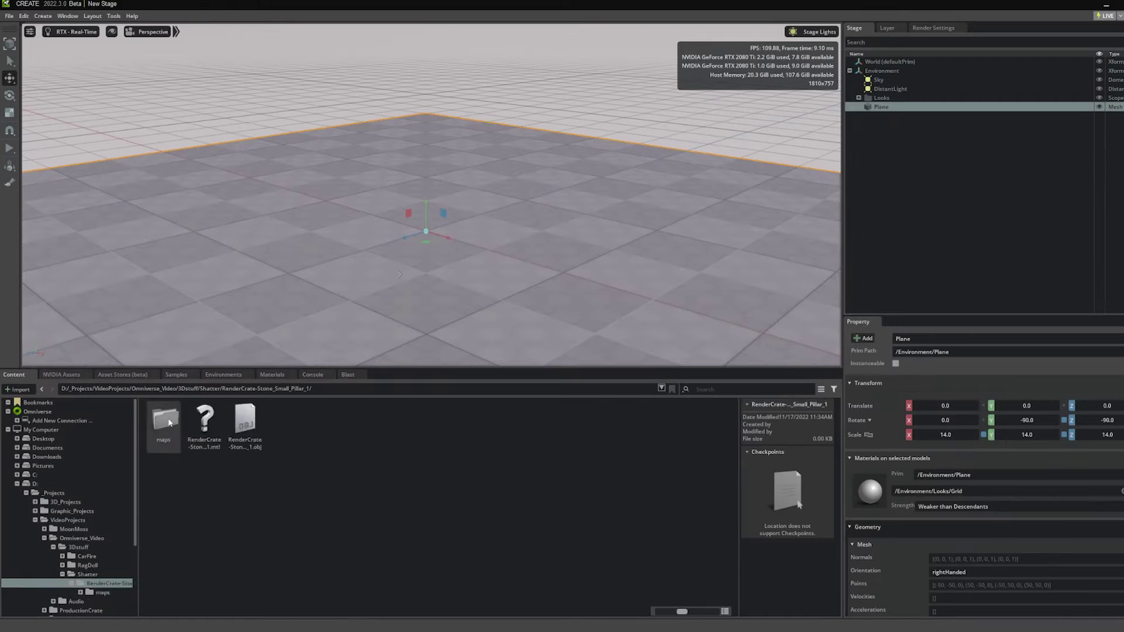
pyautogui.click(247, 424)
pyautogui.moveTo(247, 424); pyautogui.dragTo(413, 237)
pyautogui.click(420, 177)
pyautogui.press('f')
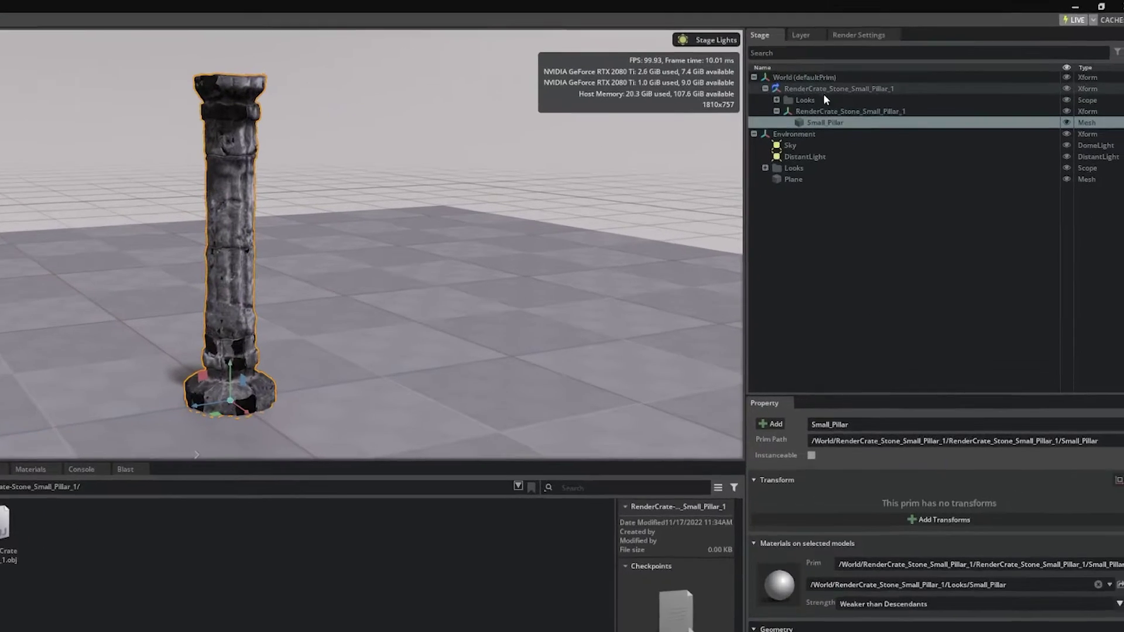
# Set the pillar's Small_Pillar material Roughness Amount to 0.94
pyautogui.click(904, 71)
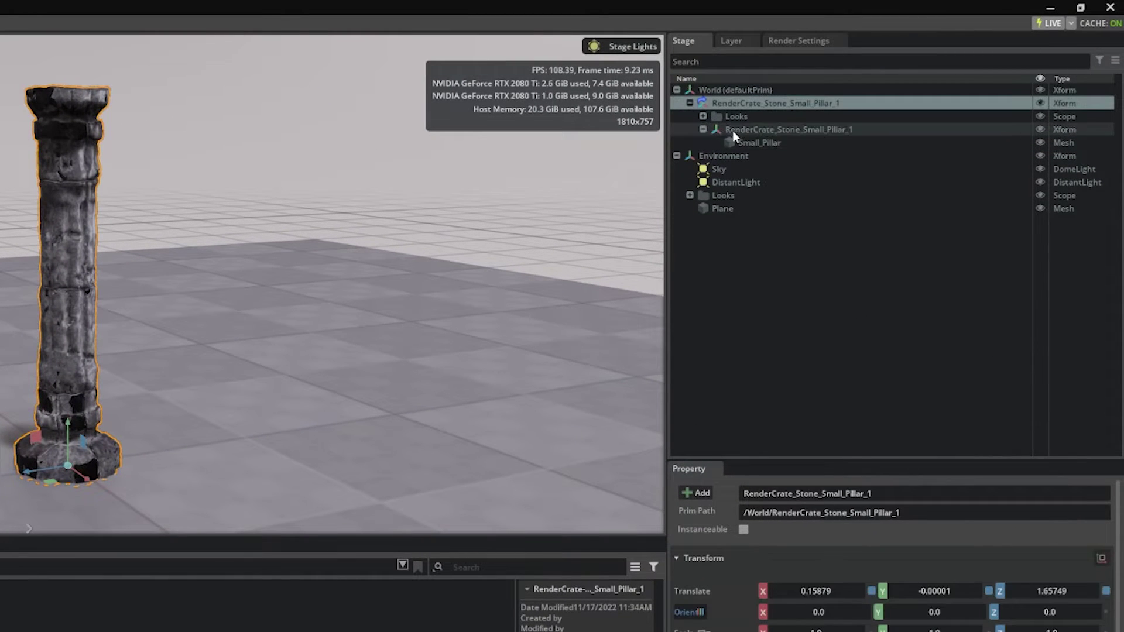
pyautogui.click(739, 118)
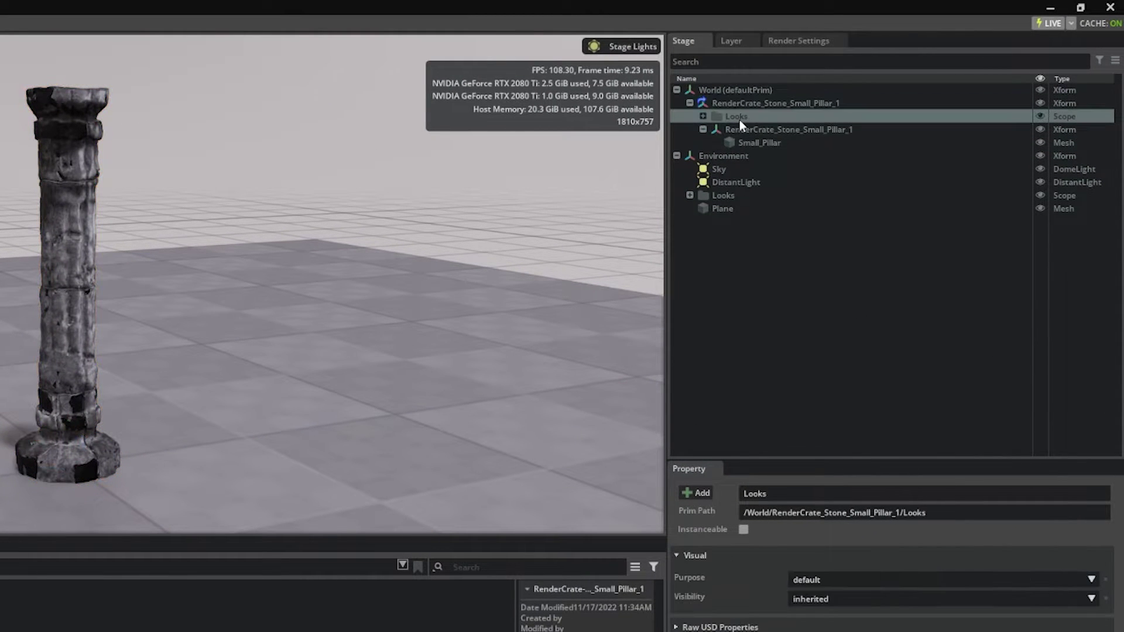
pyautogui.click(703, 116)
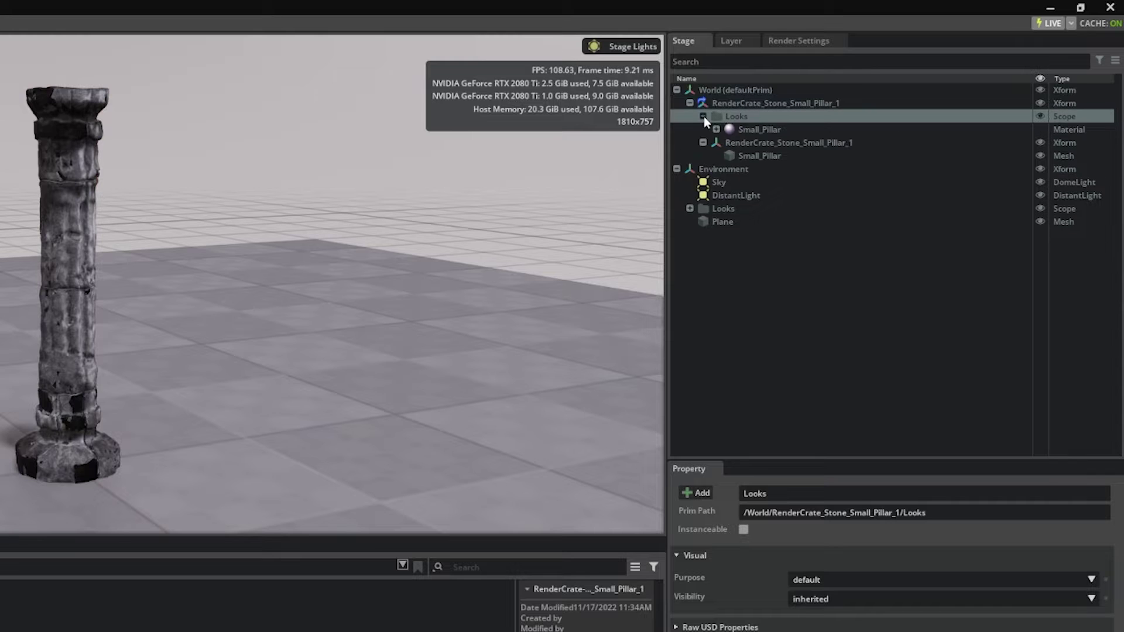
pyautogui.click(746, 130)
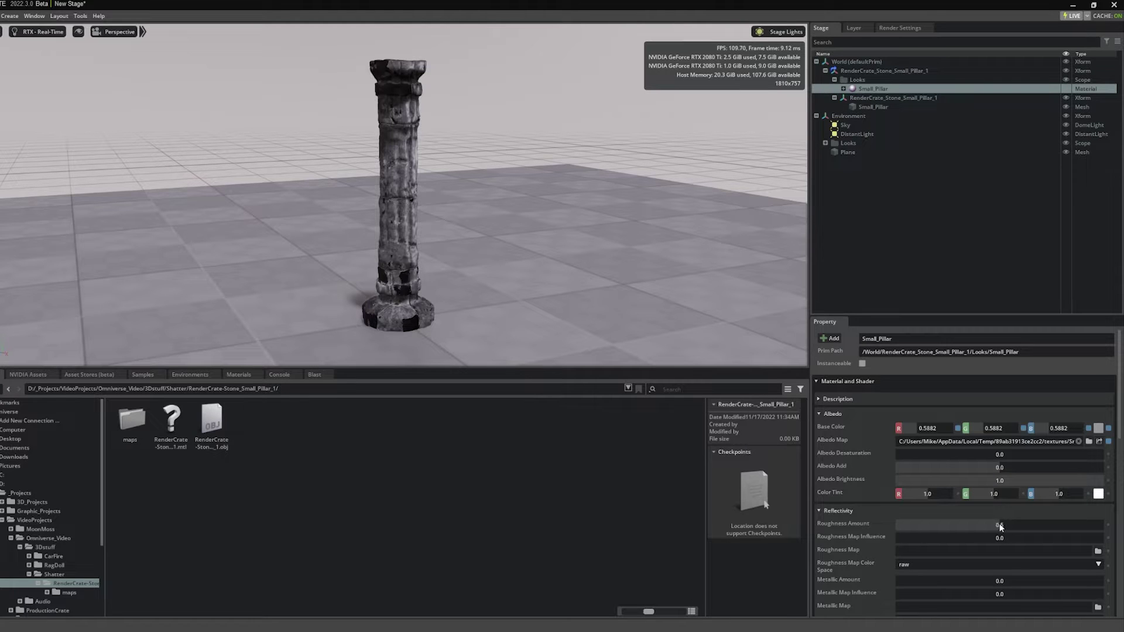
pyautogui.moveTo(1079, 536)
pyautogui.mouseDown()
pyautogui.moveTo(940, 522)
pyautogui.moveTo(1090, 525)
pyautogui.mouseUp()
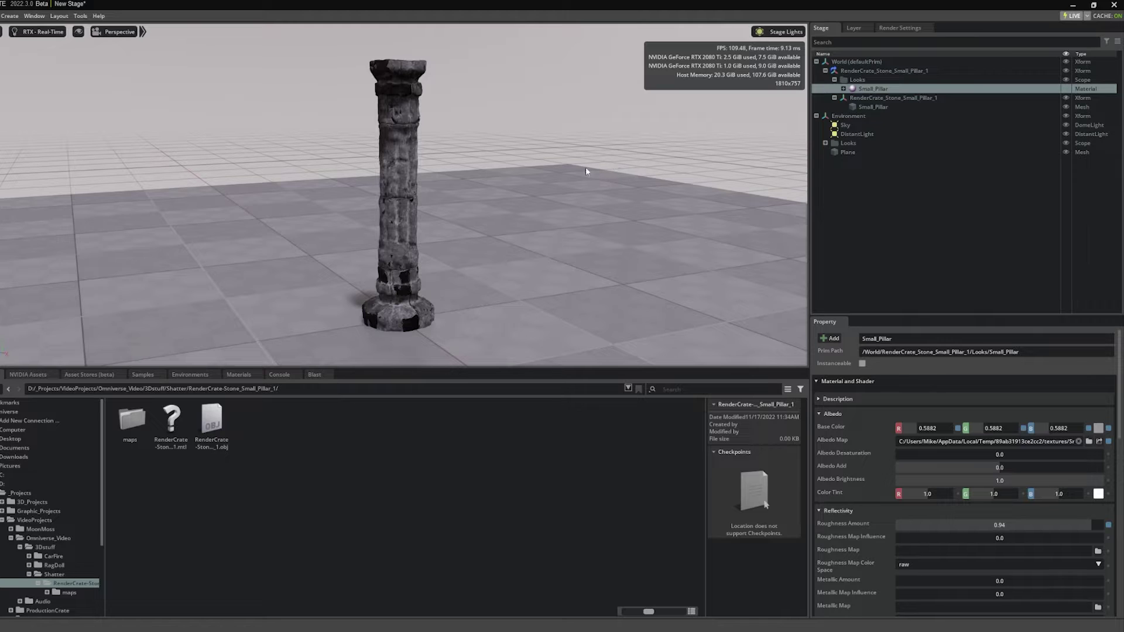
pyautogui.click(402, 98)
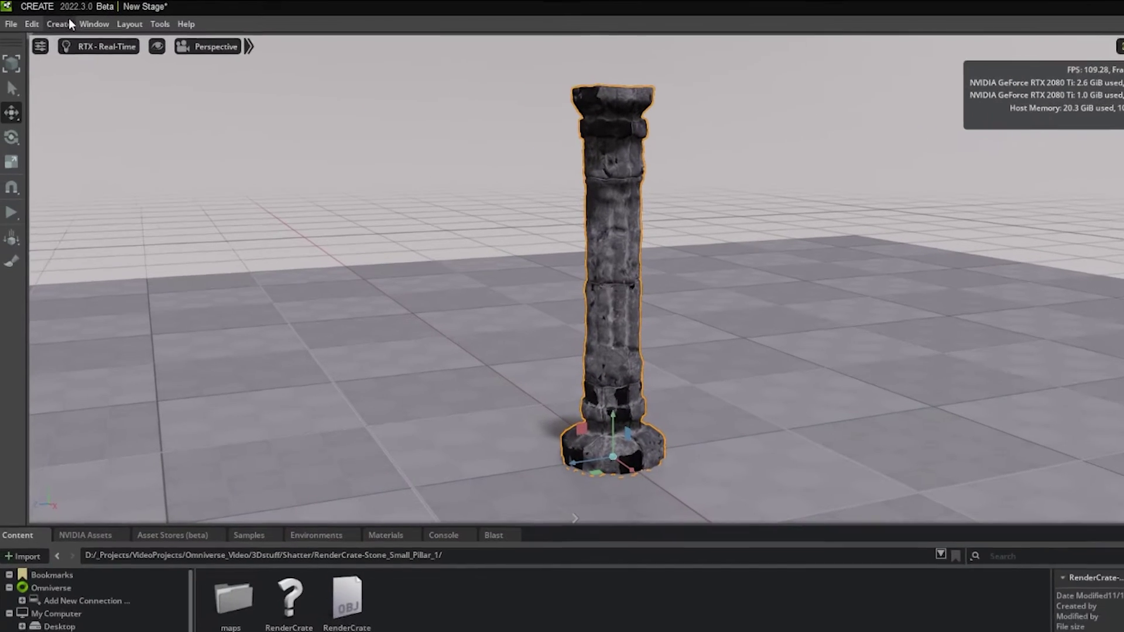
pyautogui.click(13, 15)
# Add a Physics Scene and make the pillar a rigid body with colliders
pyautogui.moveTo(33, 124)
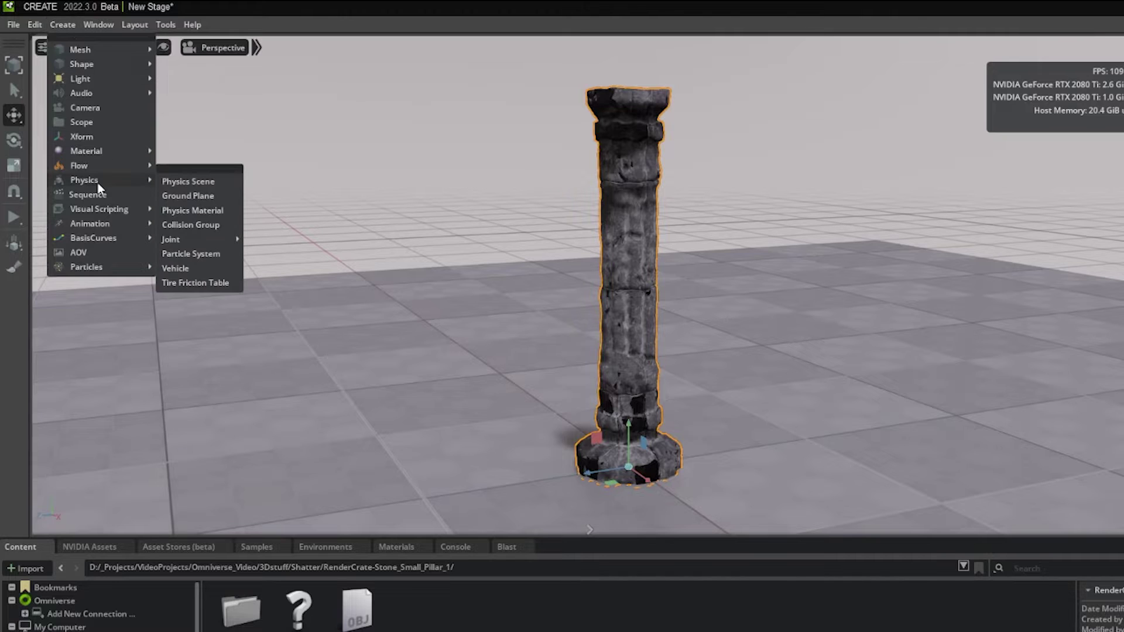
pyautogui.click(185, 182)
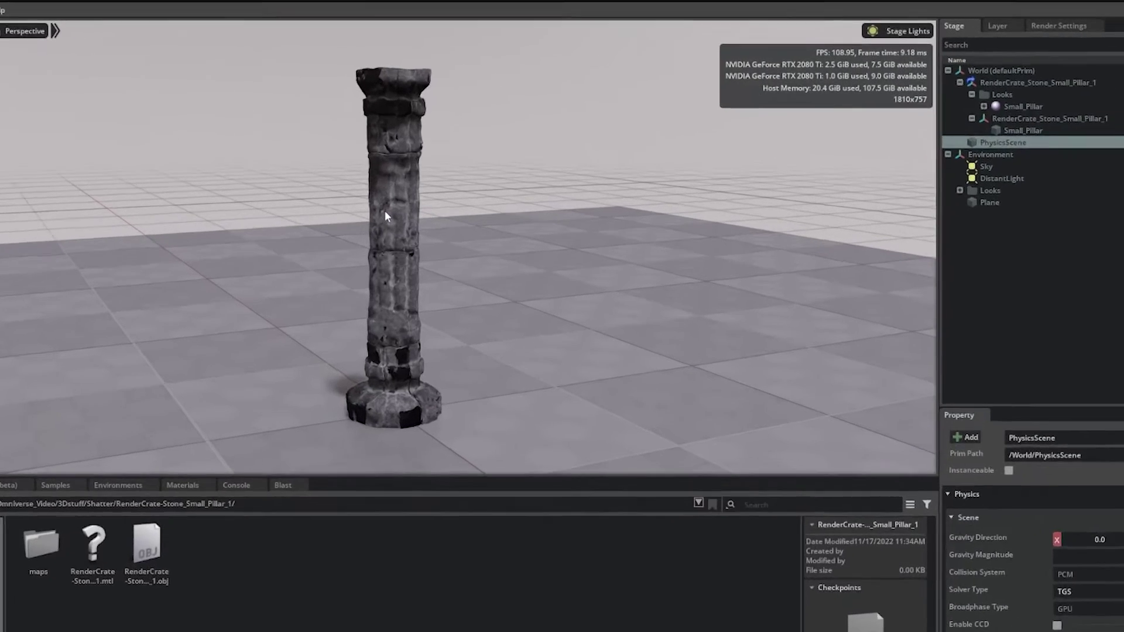
pyautogui.click(395, 153)
pyautogui.rightClick(381, 214)
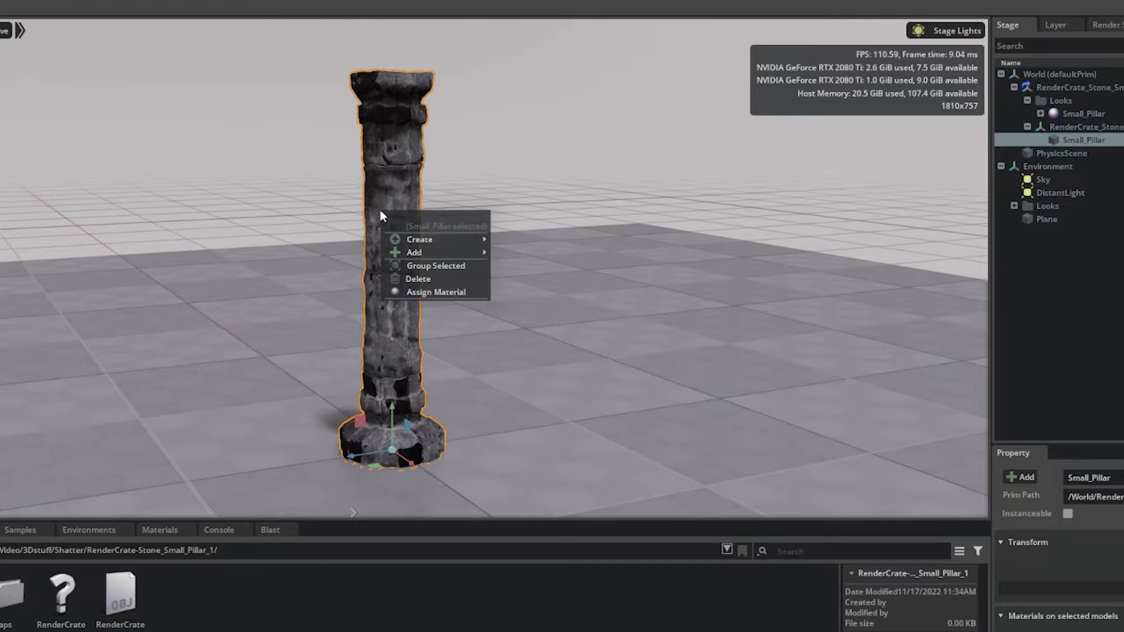
pyautogui.moveTo(432, 252)
pyautogui.moveTo(528, 358)
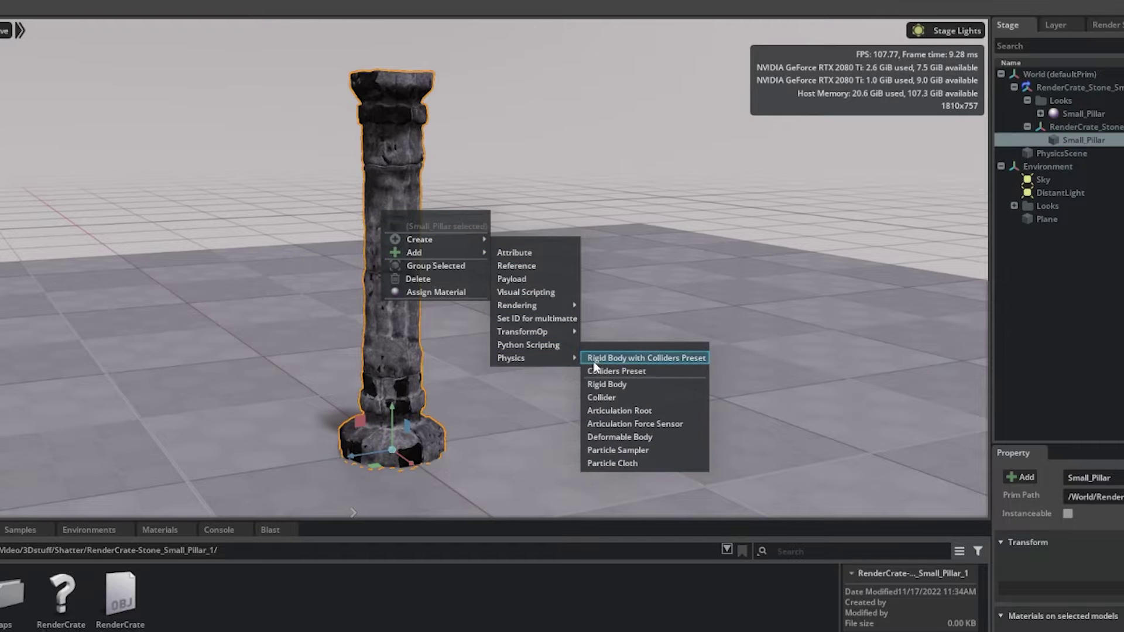
pyautogui.click(647, 358)
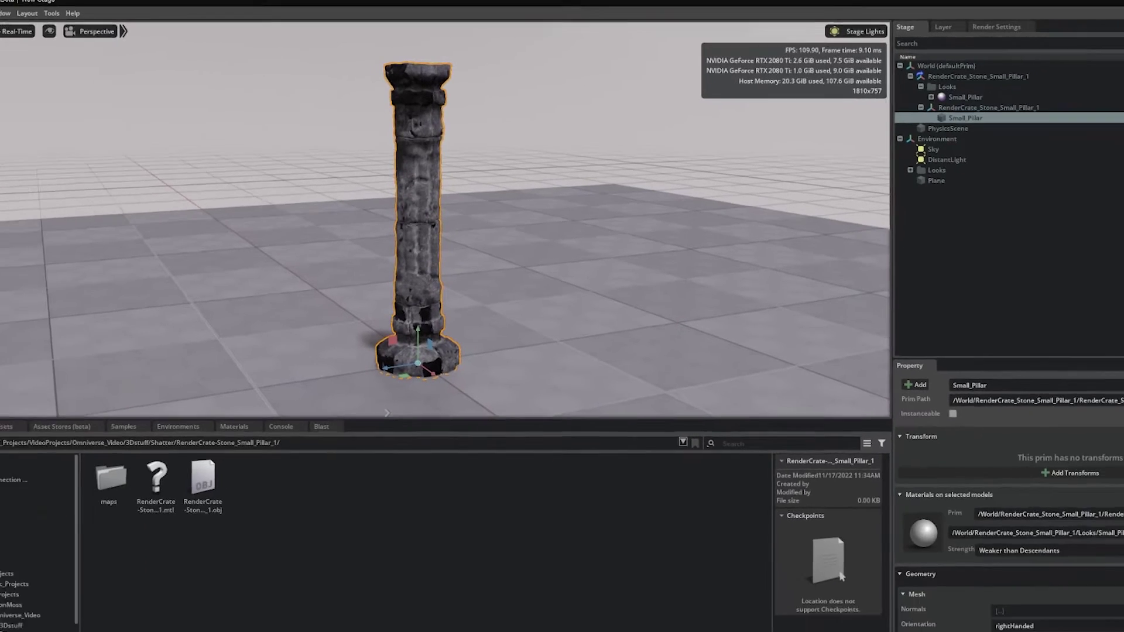
# Test-run the simulation, then apply the Colliders Preset to the ground plane
pyautogui.click(10, 147)
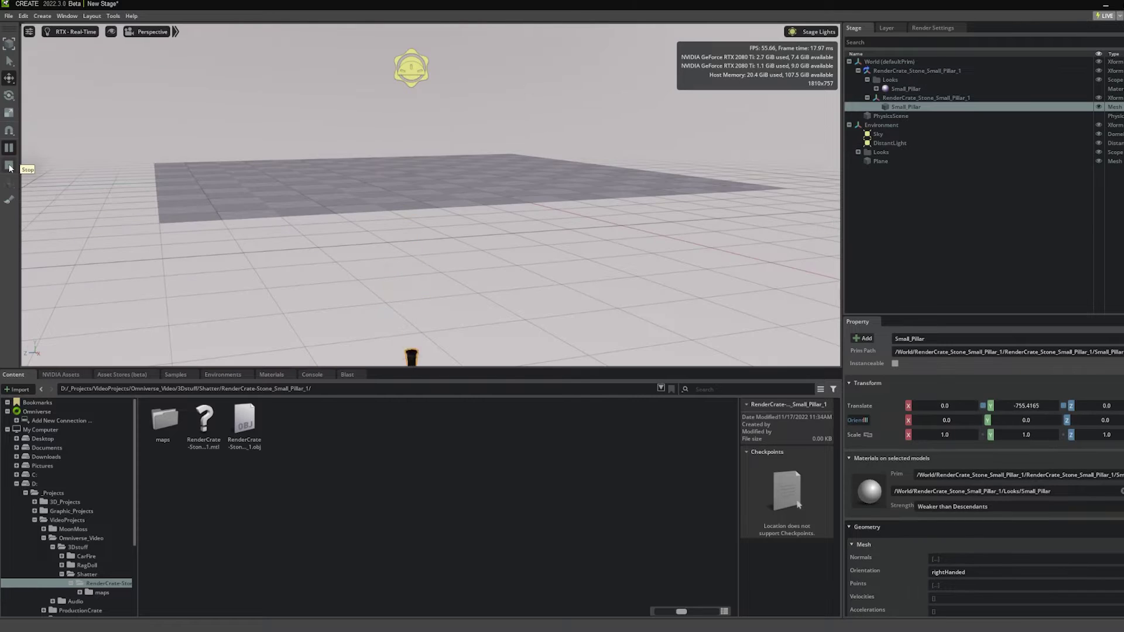
pyautogui.click(10, 166)
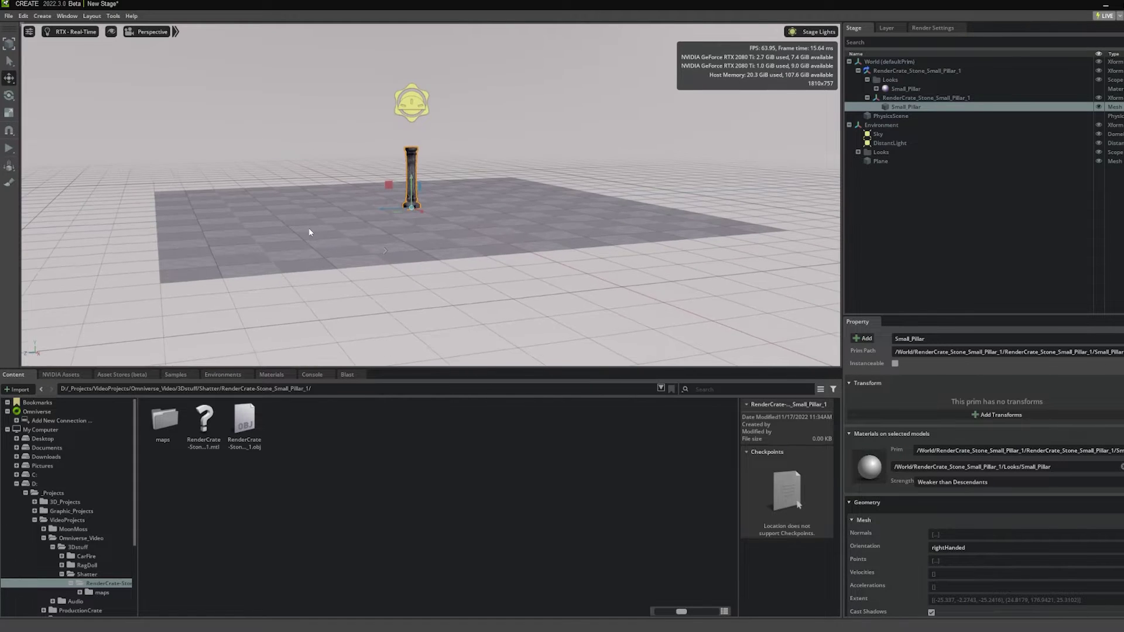
pyautogui.press('f')
pyautogui.scroll(-3, 415, 206)
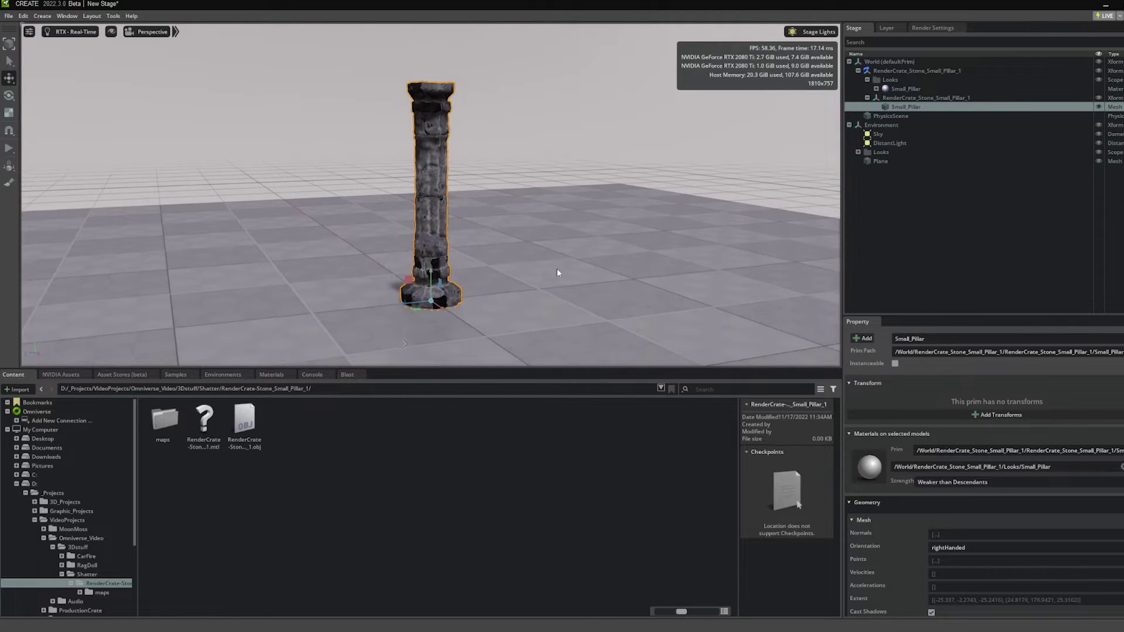
pyautogui.click(555, 267)
pyautogui.rightClick(546, 261)
pyautogui.moveTo(489, 276)
pyautogui.moveTo(555, 368)
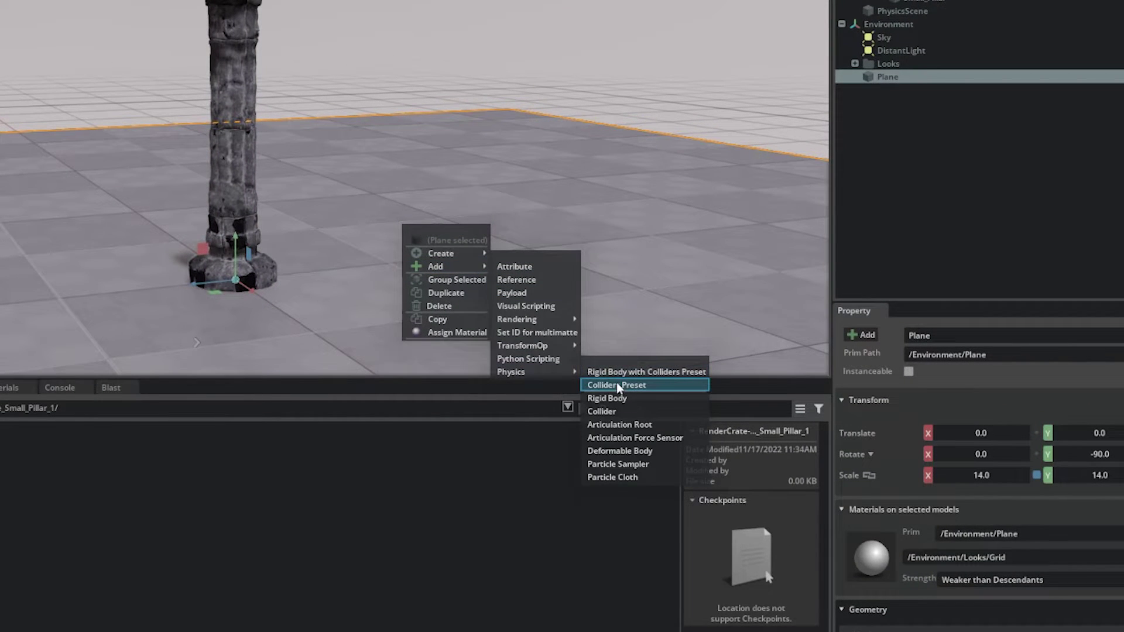
pyautogui.click(618, 386)
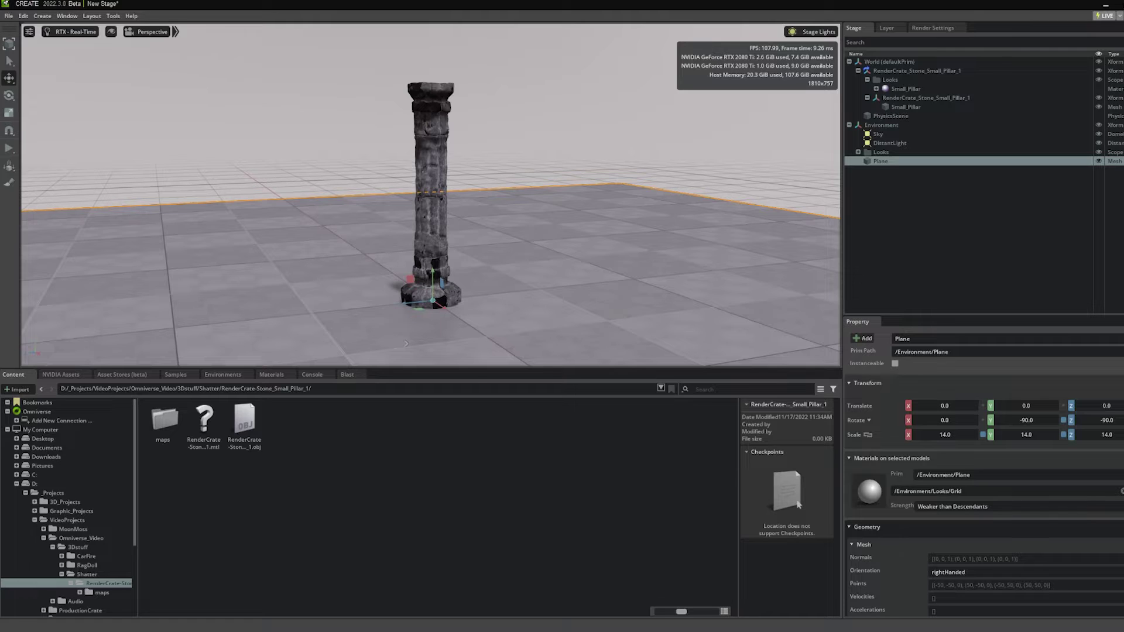
# Enable the Blast Destruction extension via the Extensions manager search for 'blast'
pyautogui.click(67, 15)
pyautogui.click(82, 64)
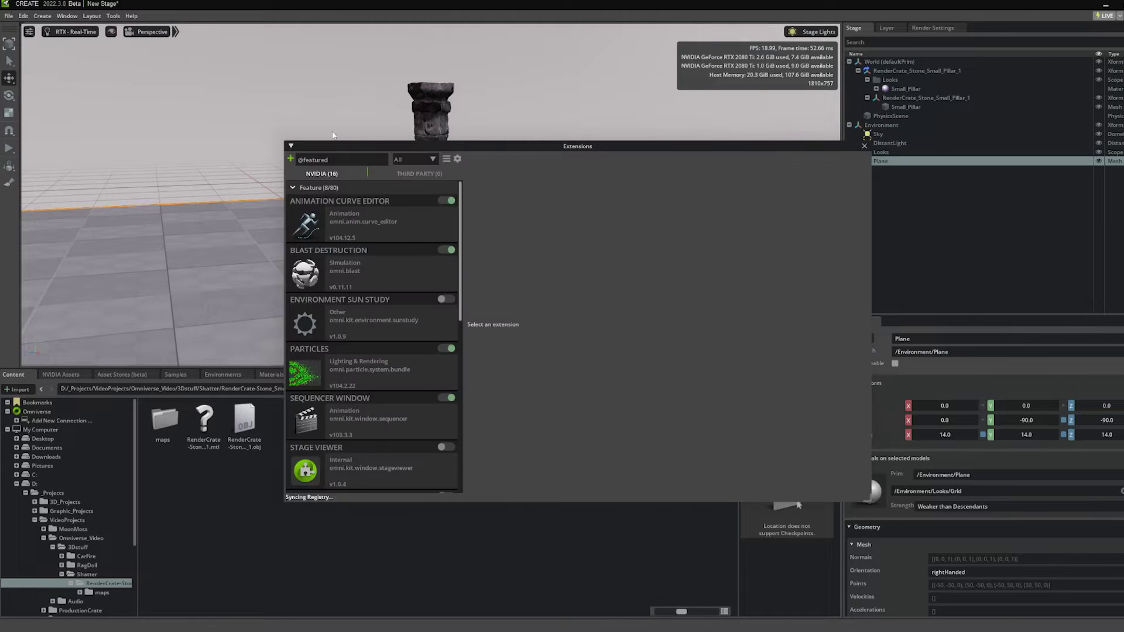
pyautogui.write('blast')
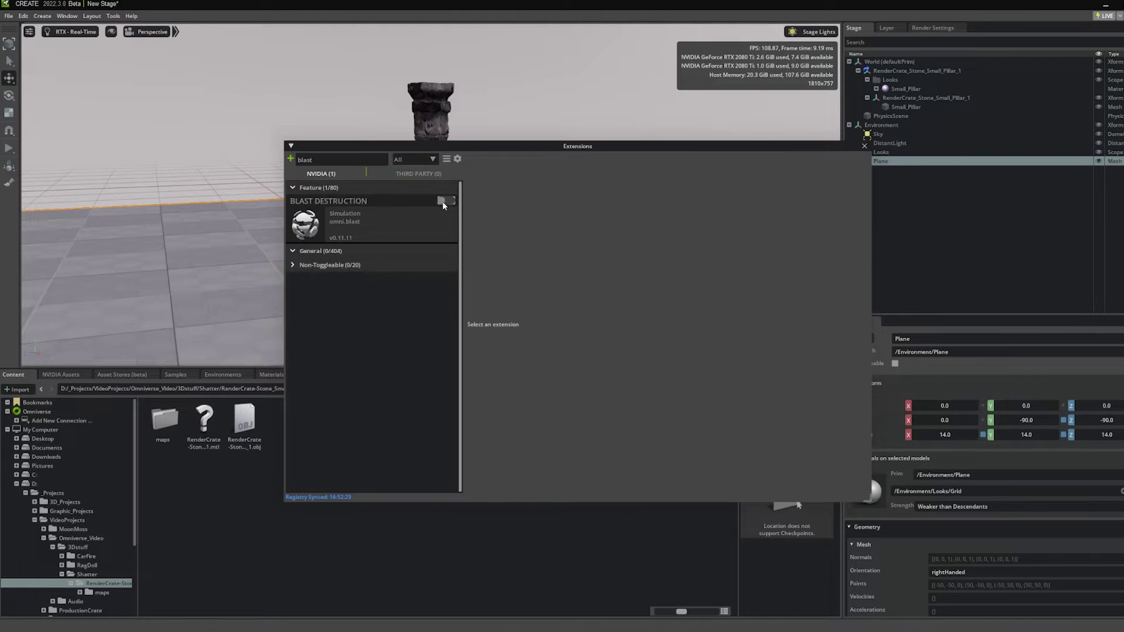
pyautogui.click(443, 203)
pyautogui.click(864, 147)
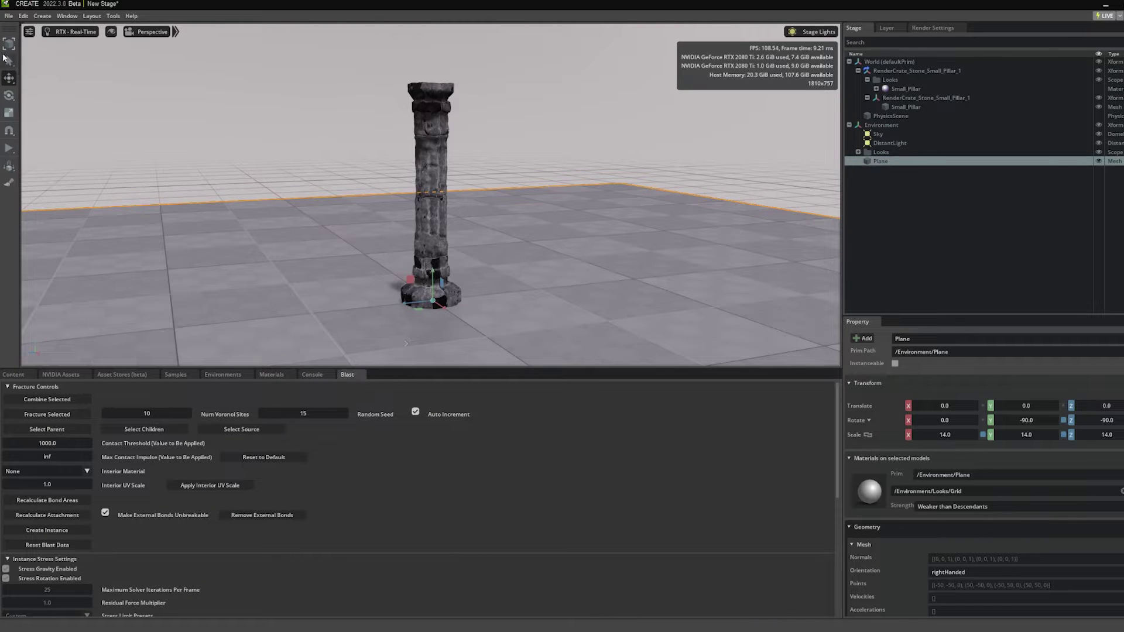
# Select the pillar, edit its Contact Threshold, and fracture it with Blast
pyautogui.click(435, 141)
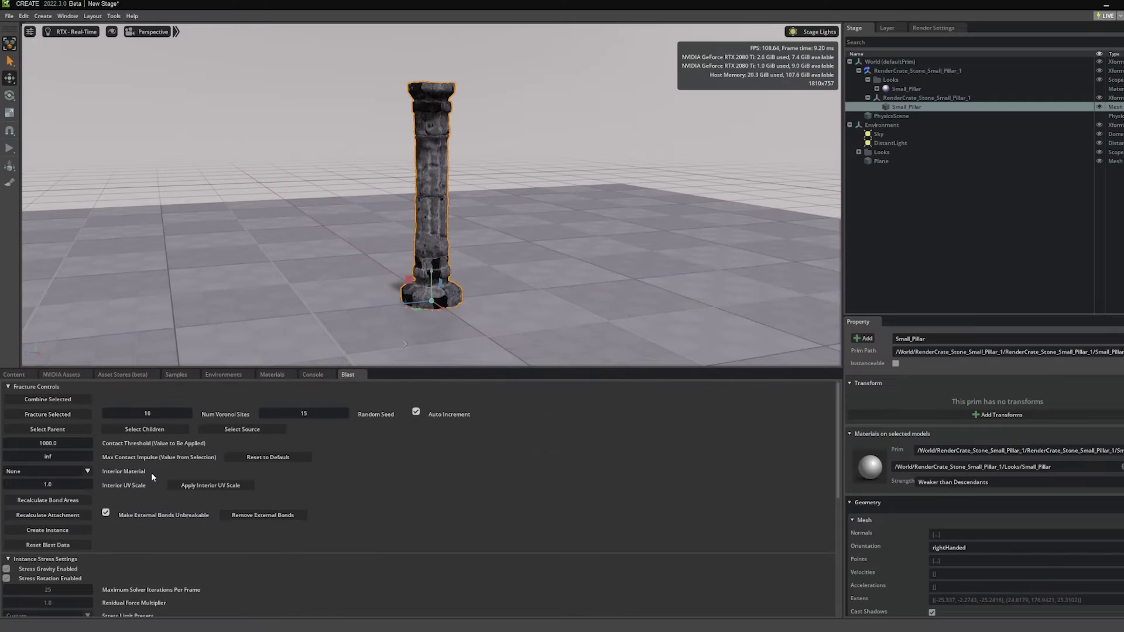
pyautogui.moveTo(127, 445)
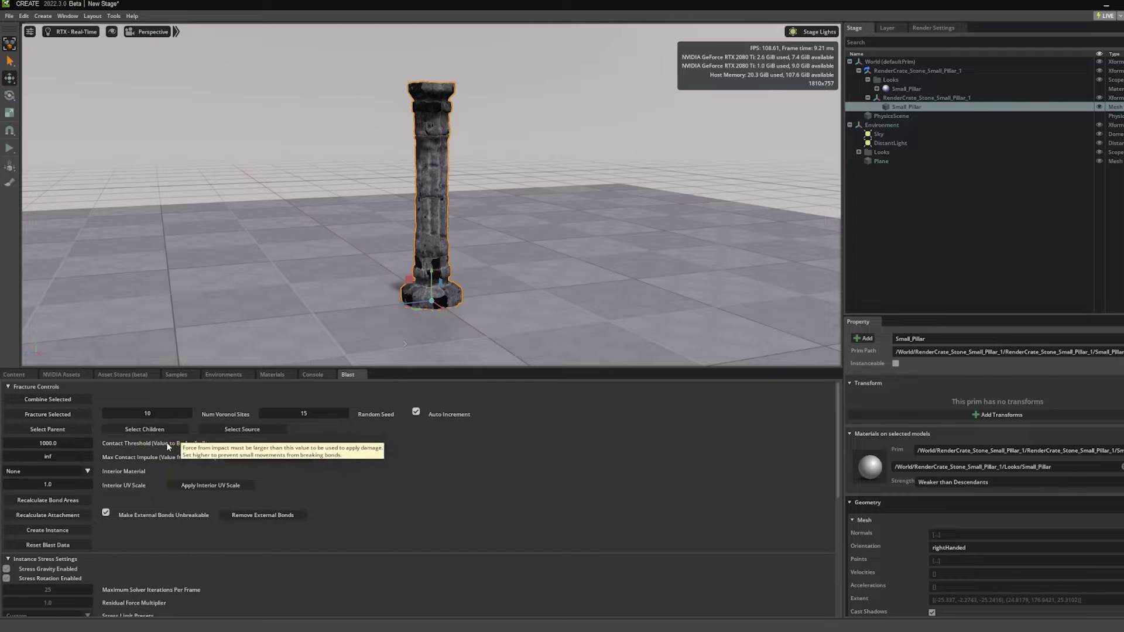
pyautogui.doubleClick(71, 443)
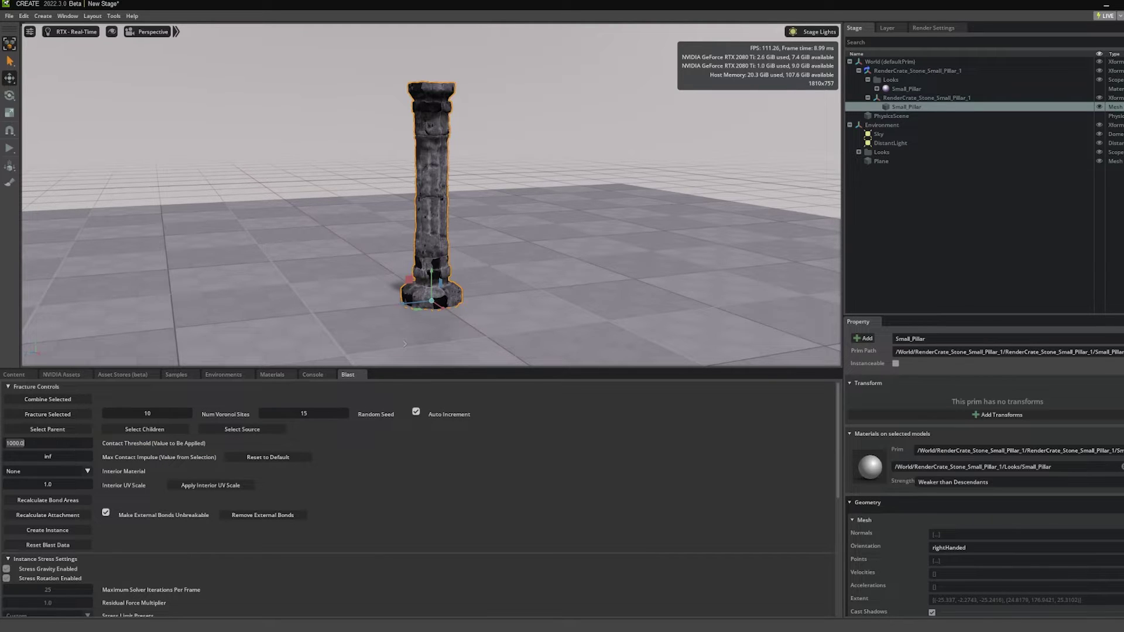
pyautogui.click(71, 415)
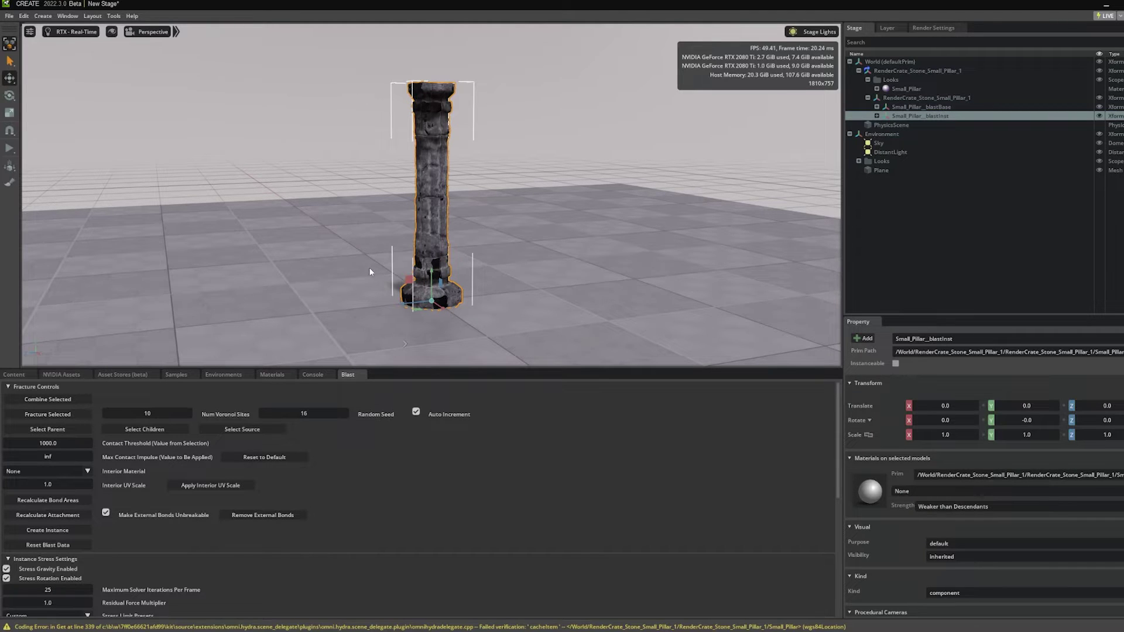
# Set the Blast Explode View Radius to 5
pyautogui.scroll(-2, 109, 525)
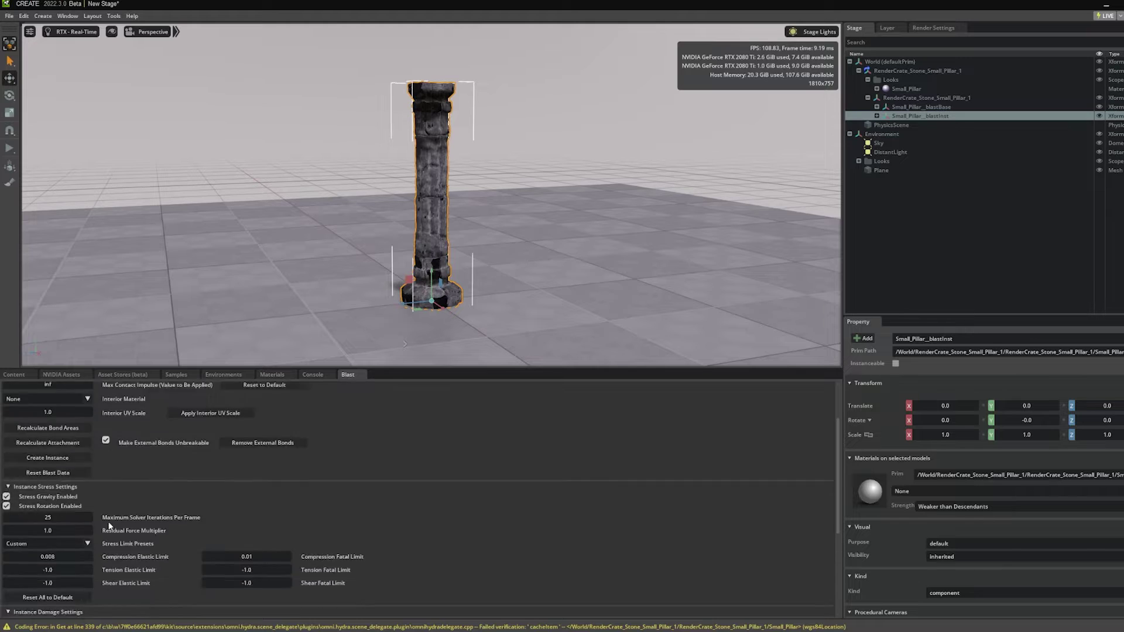
pyautogui.scroll(-5, 109, 525)
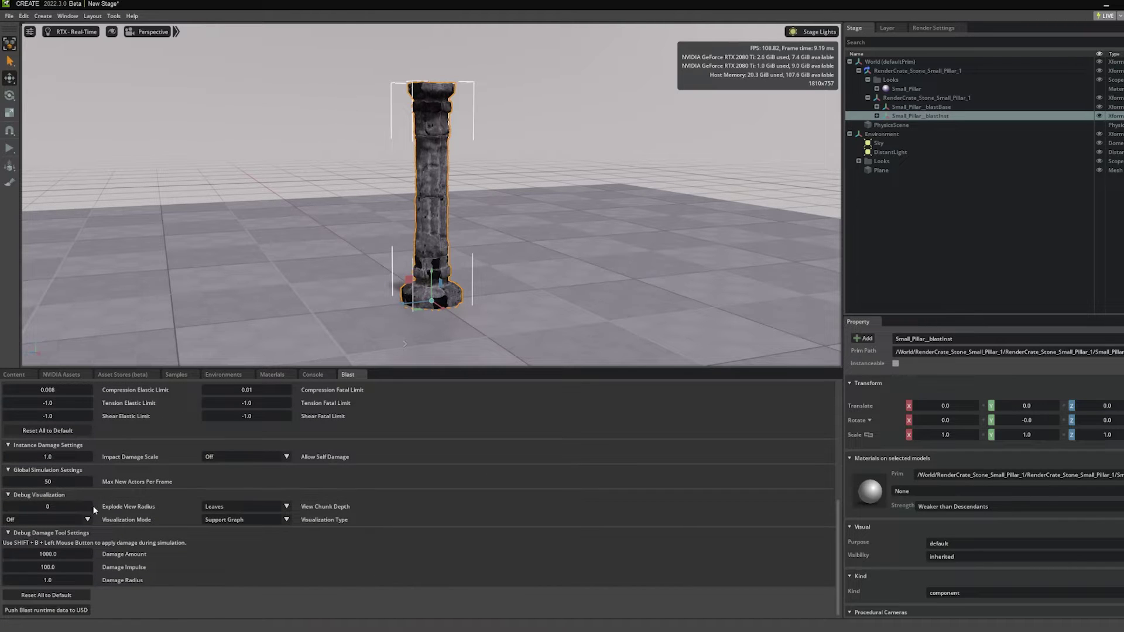
pyautogui.doubleClick(59, 505)
pyautogui.write('5')
pyautogui.press('Return')
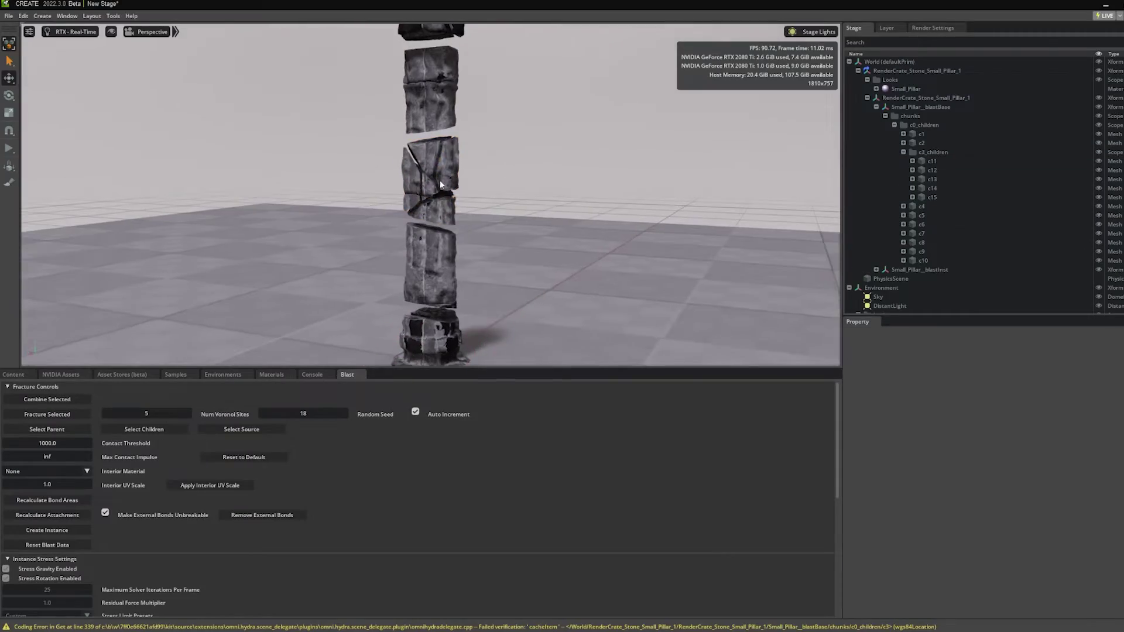
pyautogui.click(445, 170)
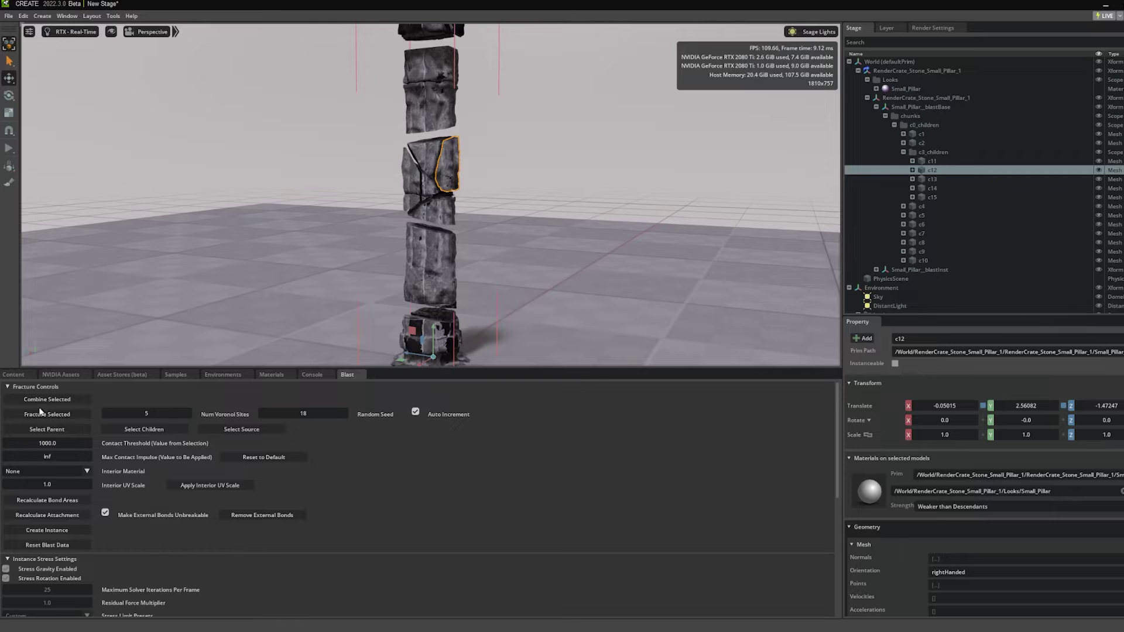
# Select chunks c12 and c5 and fracture them into sub-chunks
pyautogui.keyDown('alt'); pyautogui.moveTo(275, 240); pyautogui.dragTo(437, 249); pyautogui.keyUp('alt')
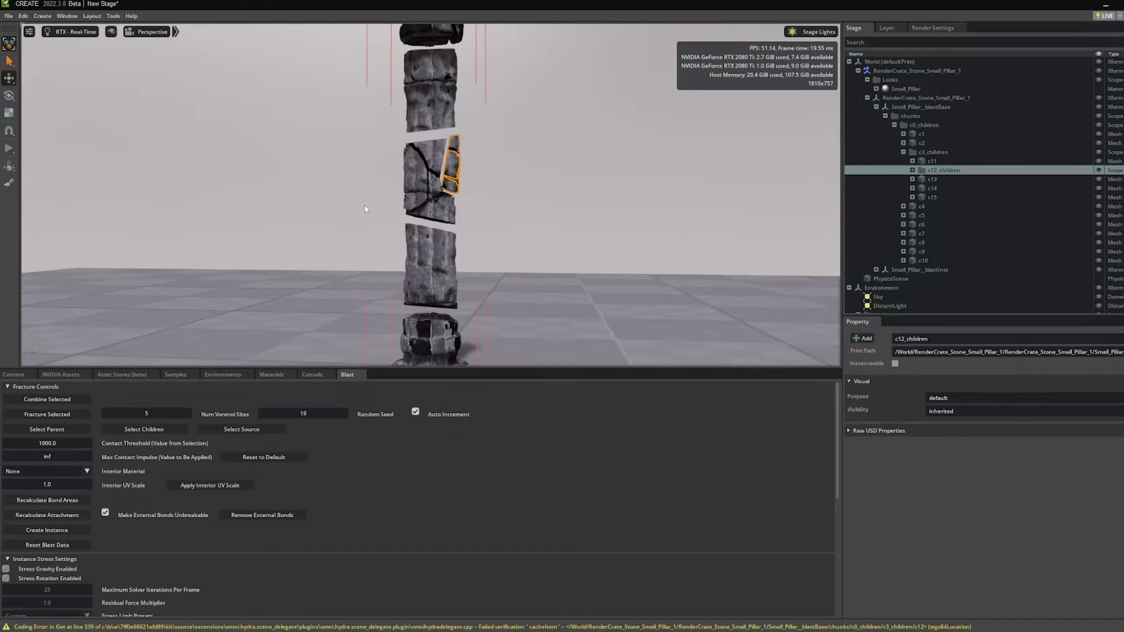
pyautogui.click(437, 251)
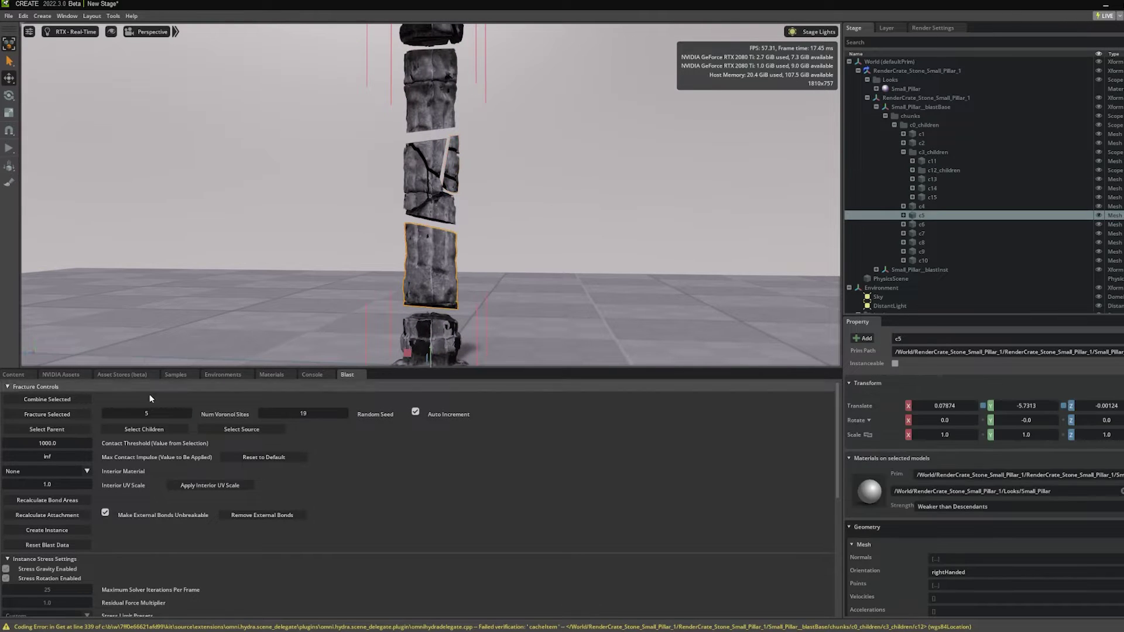
pyautogui.click(47, 415)
pyautogui.keyDown('alt'); pyautogui.moveTo(609, 246); pyautogui.dragTo(361, 195); pyautogui.keyUp('alt')
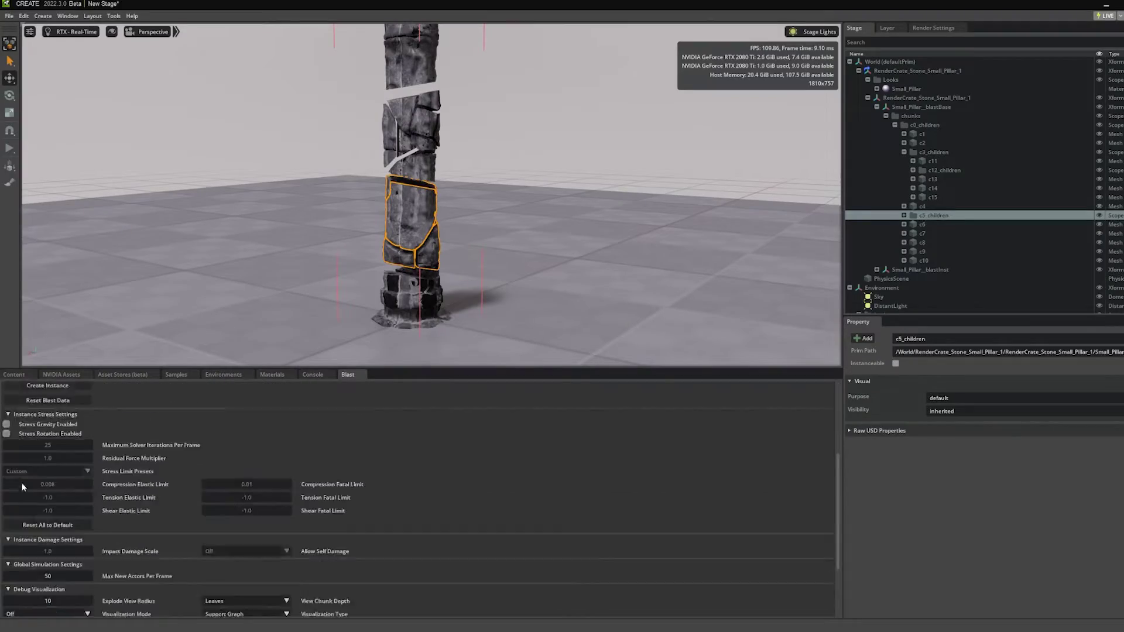
pyautogui.scroll(-1, 22, 482)
# Expand debug visualization and run a test simulation of the fractured pillar
pyautogui.click(39, 517)
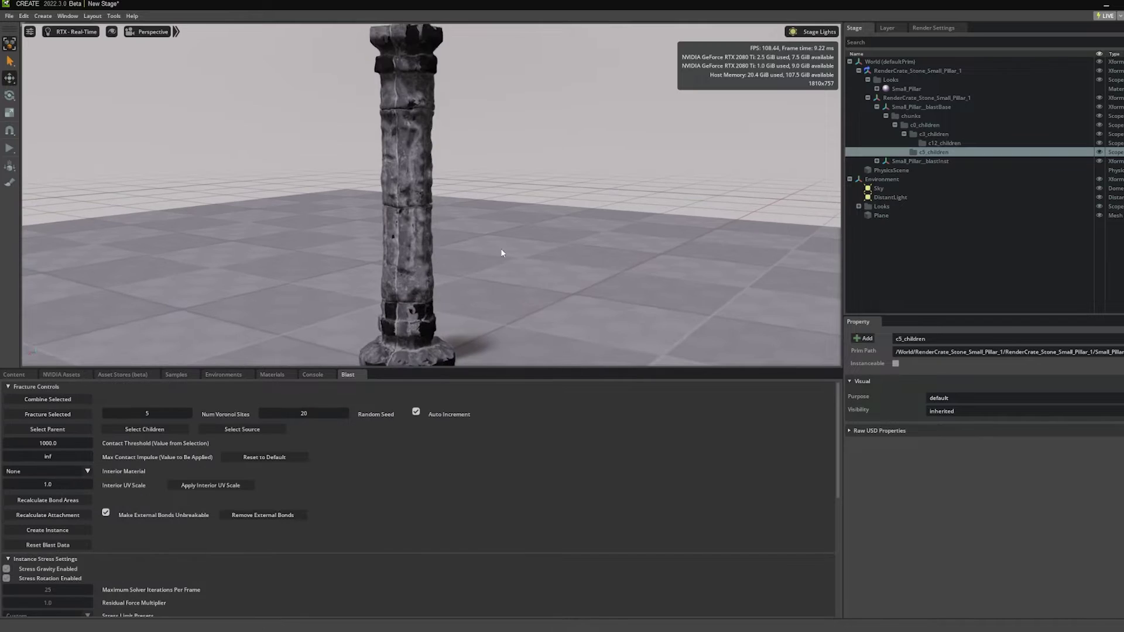
pyautogui.press('f')
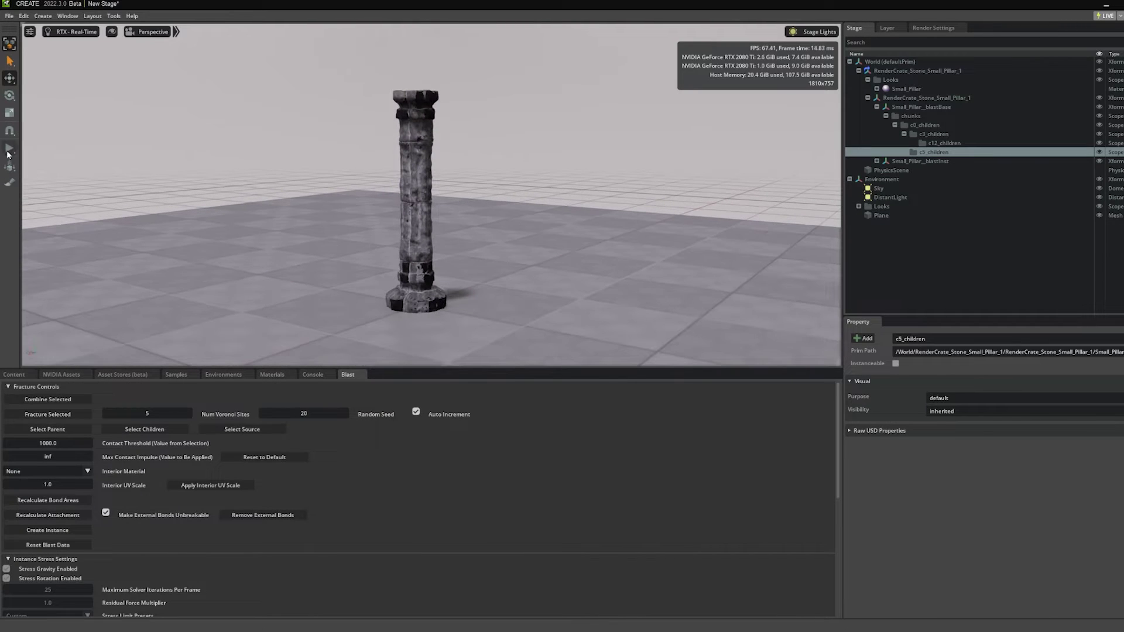
pyautogui.click(8, 151)
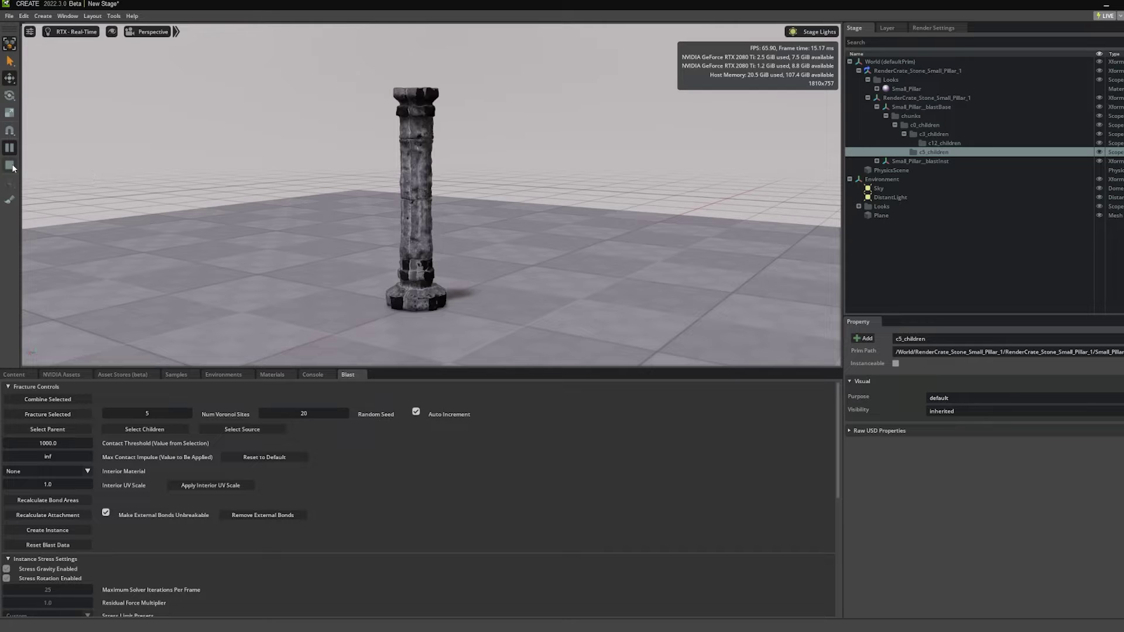
pyautogui.click(10, 167)
# Add a sphere, place it up-right of the pillar and scale it to about 0.347
pyautogui.click(44, 16)
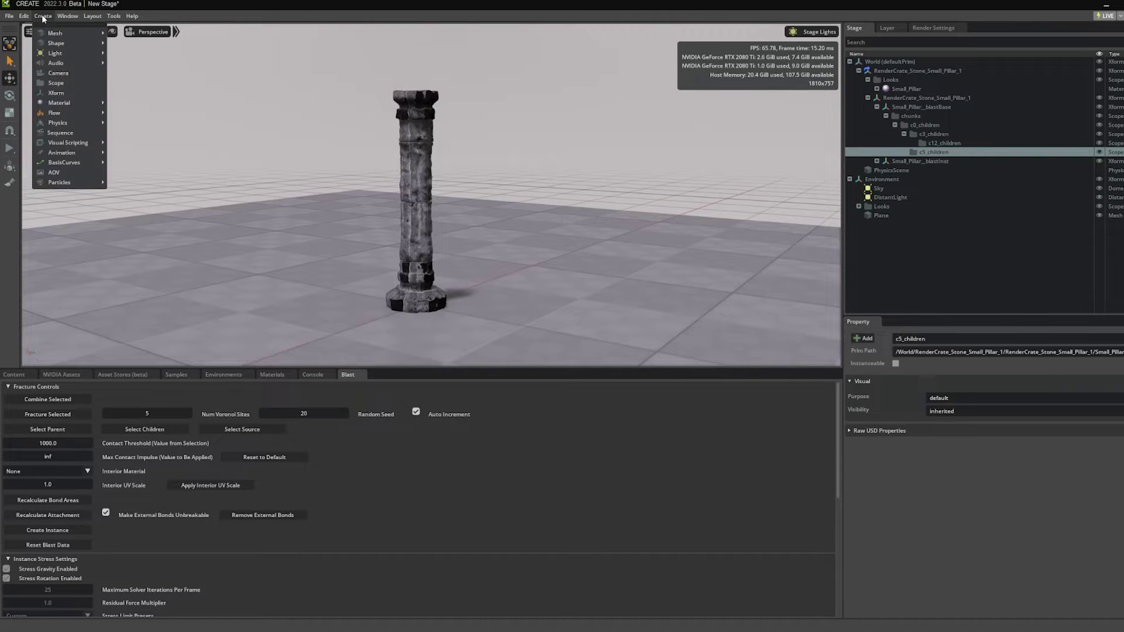
pyautogui.moveTo(51, 30)
pyautogui.click(125, 86)
pyautogui.moveTo(455, 236); pyautogui.dragTo(548, 183)
pyautogui.press('r')
pyautogui.press('w')
# Give the sphere rigid-body colliders and simulate it falling
pyautogui.rightClick(555, 179)
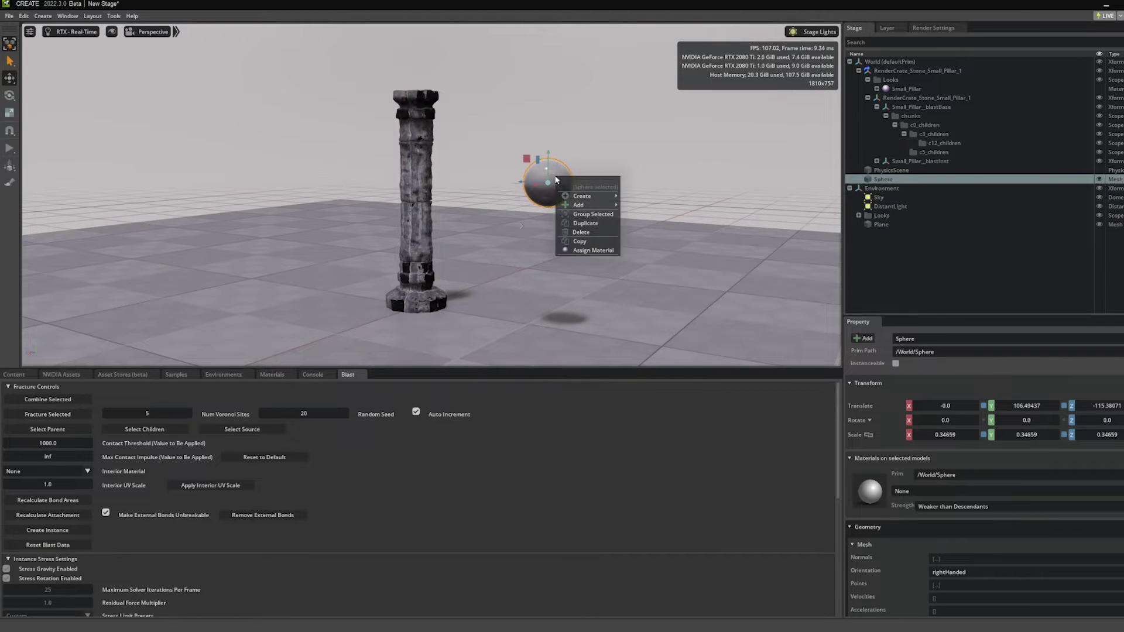
pyautogui.moveTo(578, 206)
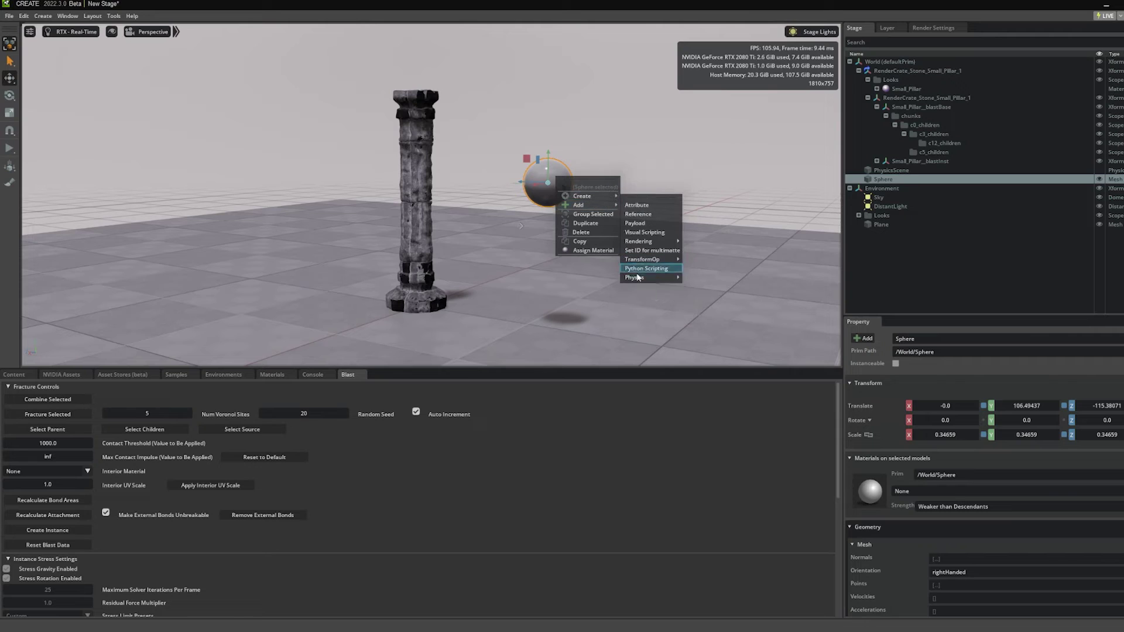
pyautogui.moveTo(644, 277)
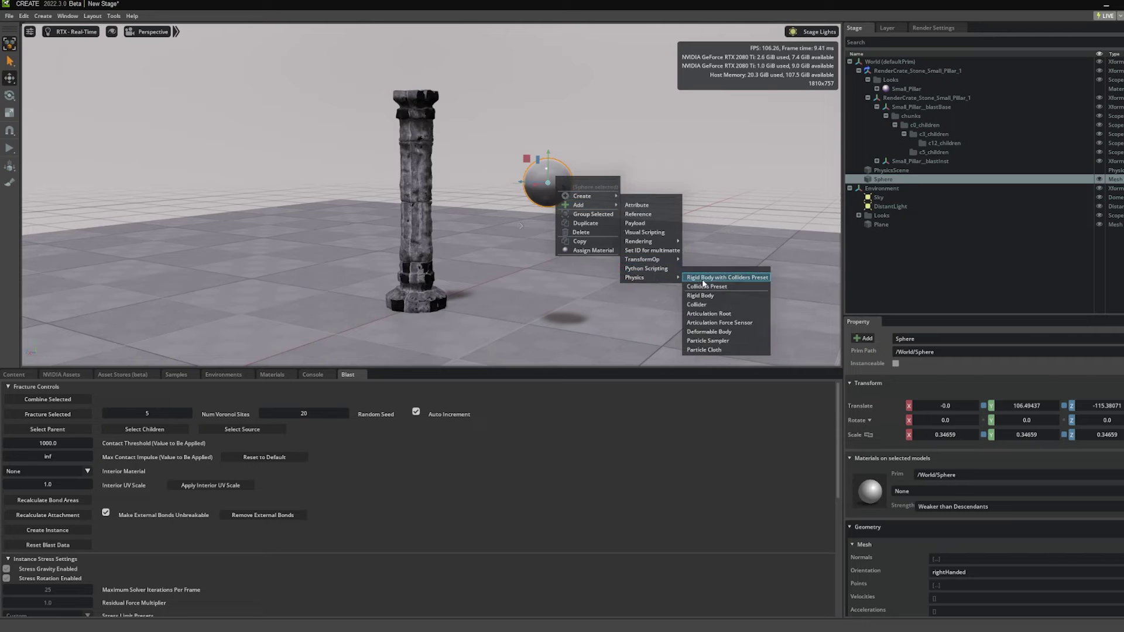
pyautogui.click(10, 150)
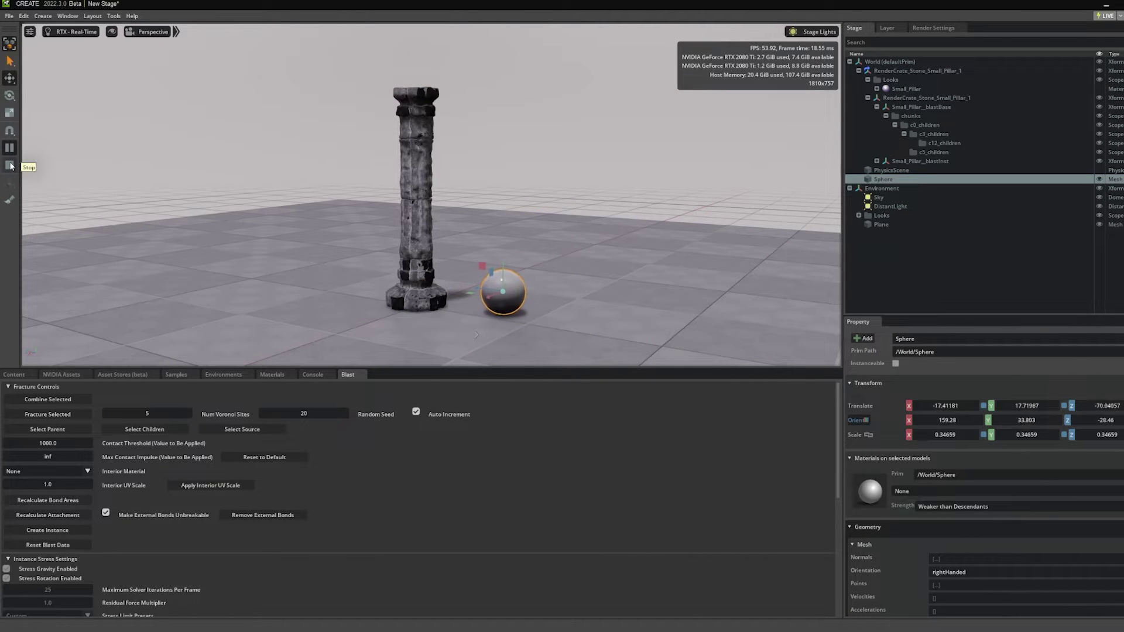
pyautogui.click(10, 166)
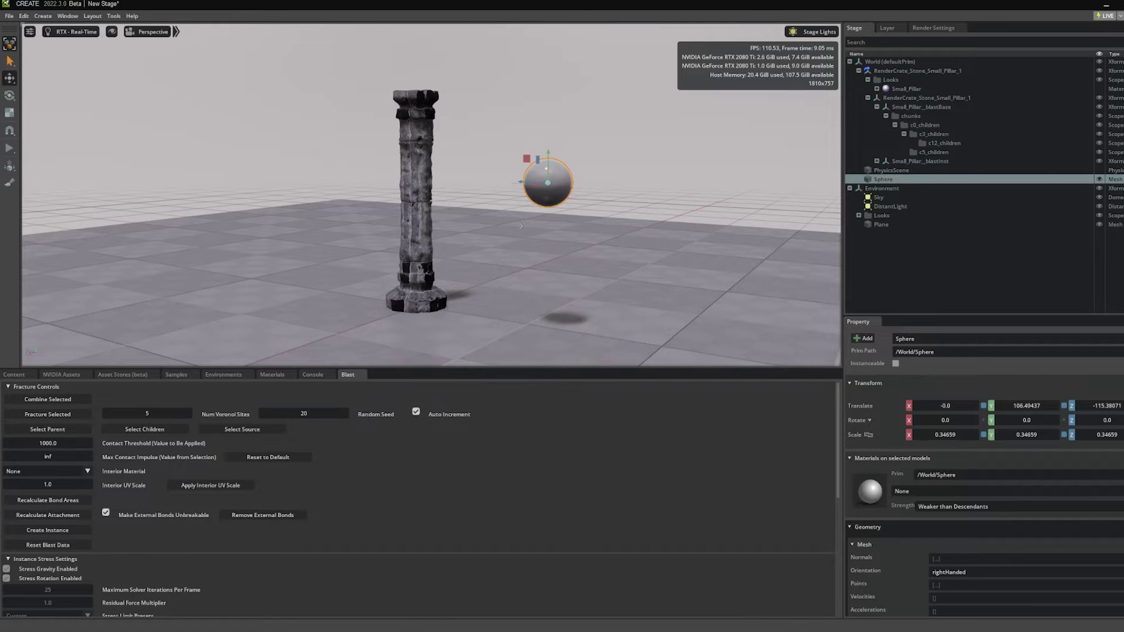
# Set the sphere's Linear Velocity Z to 500 and test it striking the pillar base
pyautogui.scroll(-10, 1012, 439)
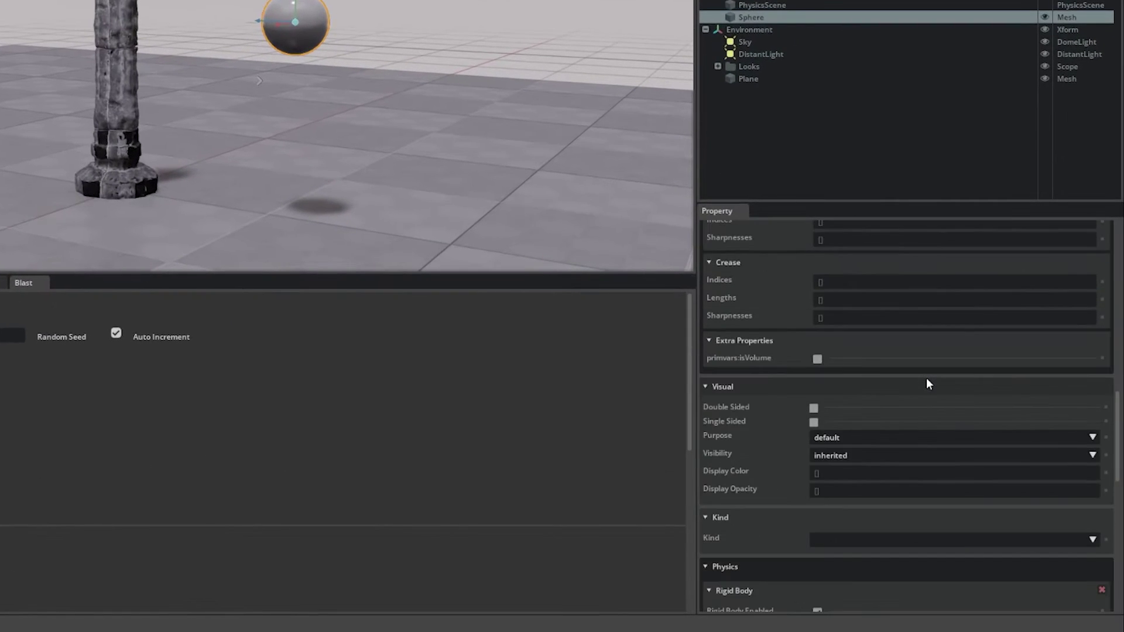
pyautogui.scroll(-3, 926, 378)
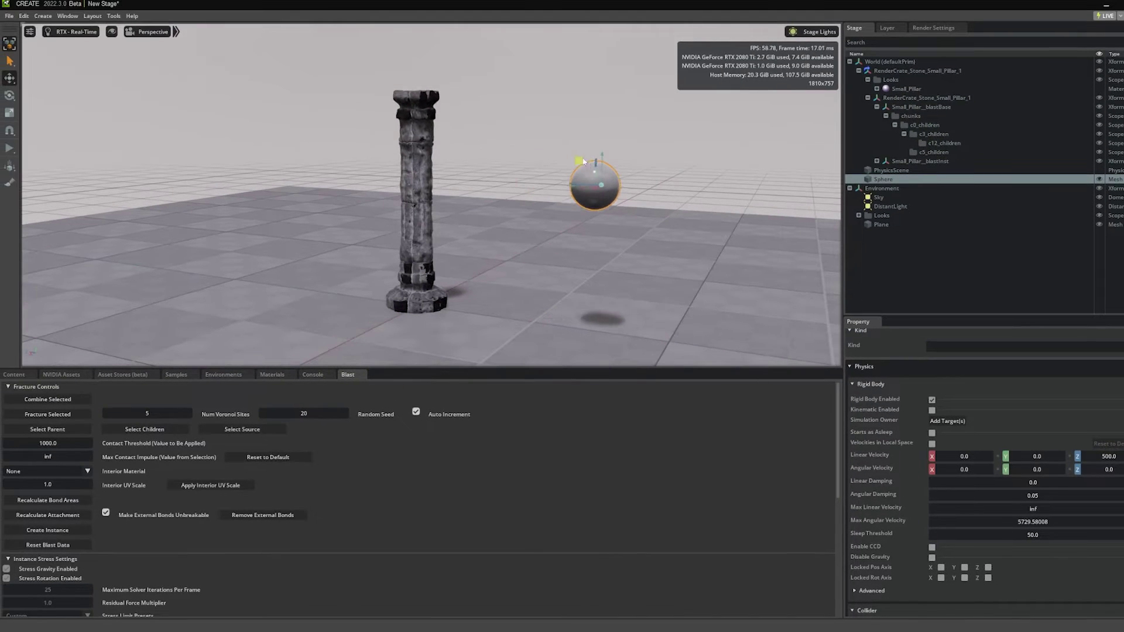
pyautogui.click(11, 153)
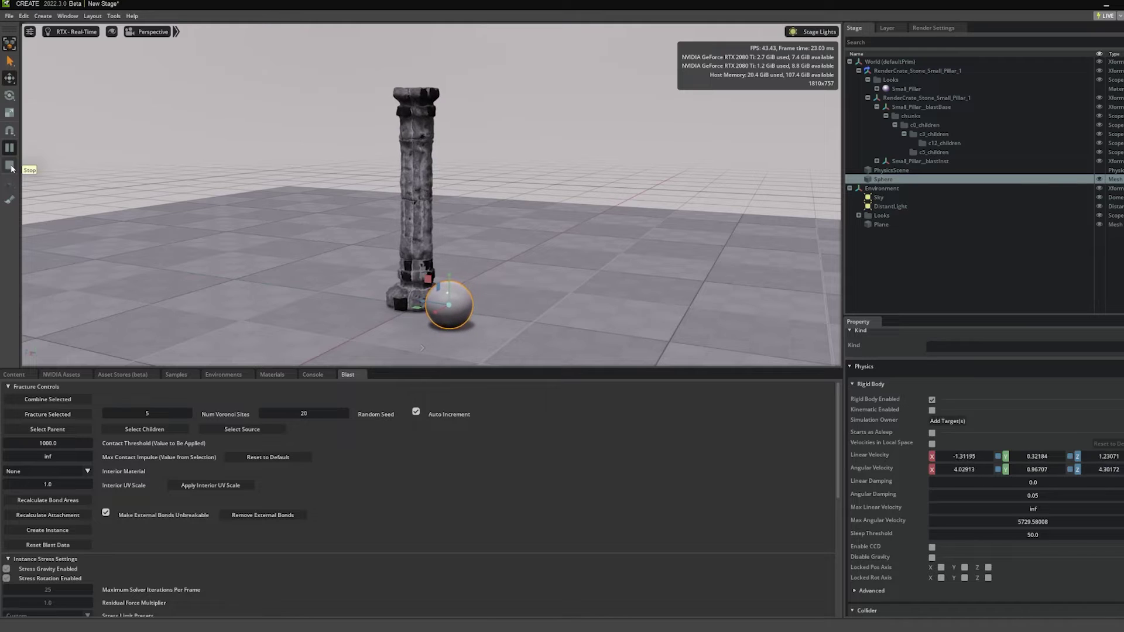
pyautogui.click(11, 167)
# Add a Mass property to the sphere and set it to 1000
pyautogui.rightClick(630, 162)
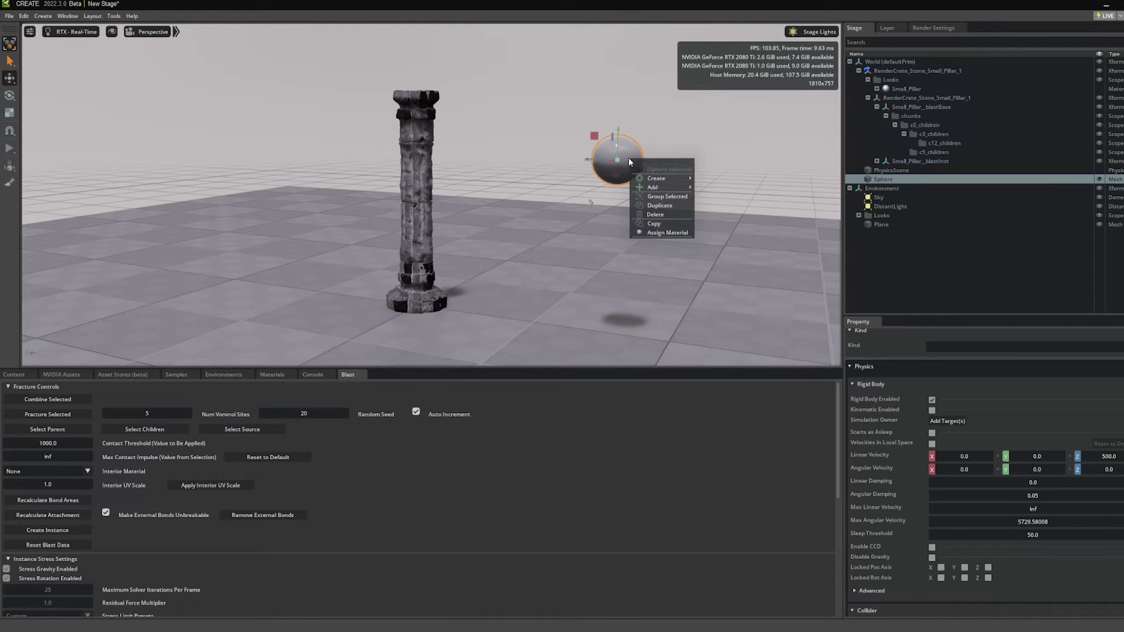
pyautogui.moveTo(648, 187)
pyautogui.moveTo(720, 258)
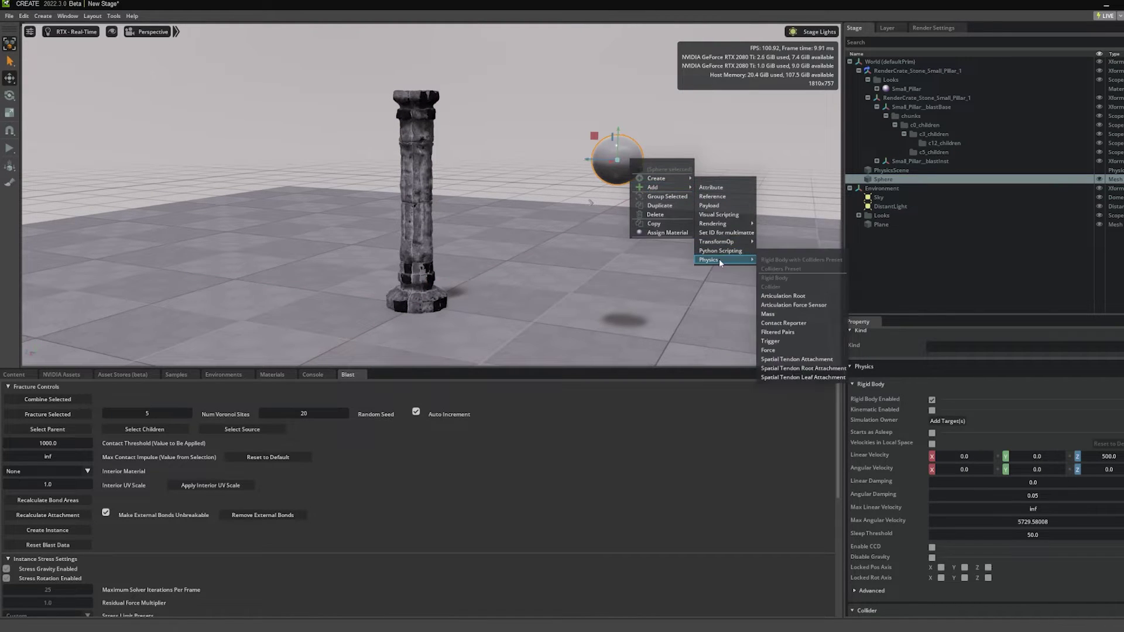
pyautogui.click(784, 318)
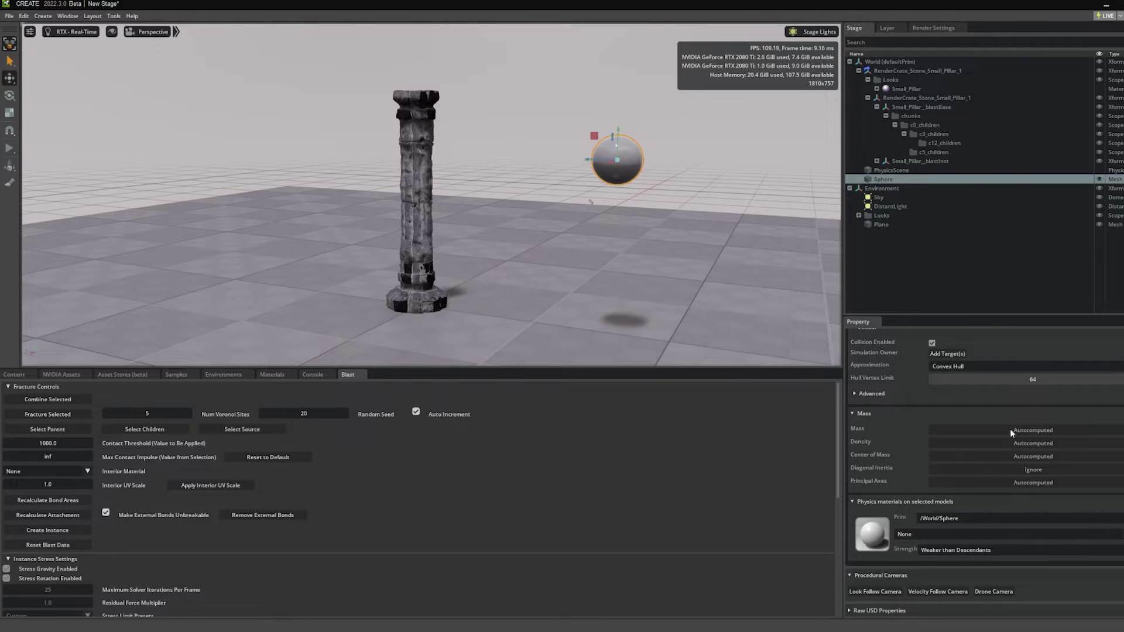
pyautogui.doubleClick(1011, 430)
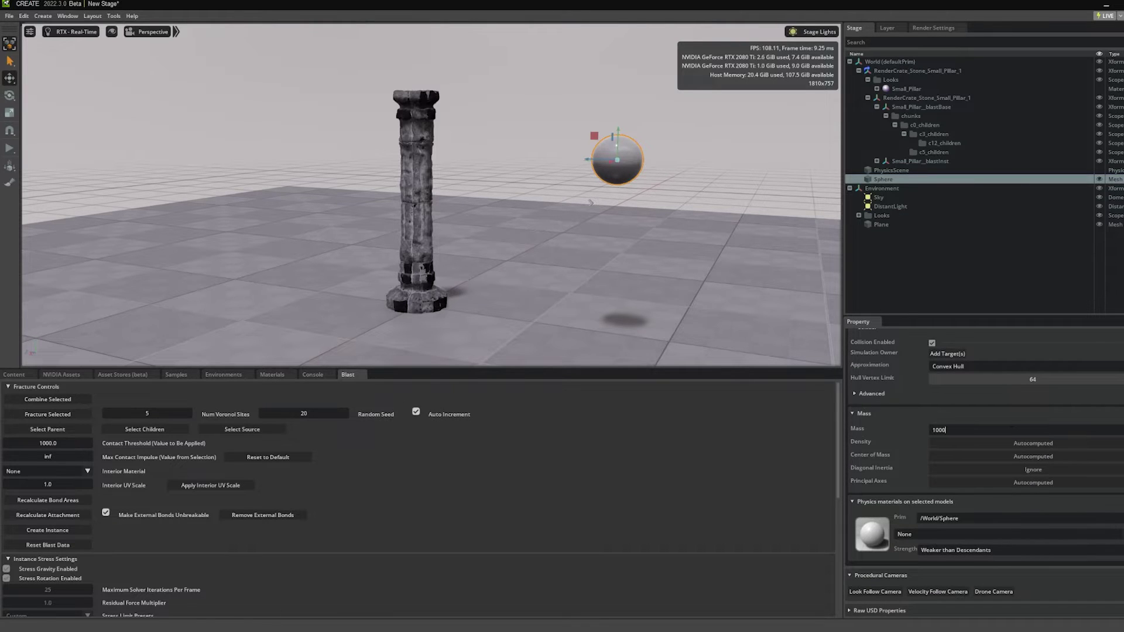
pyautogui.write('1000')
pyautogui.press('Return')
# Replay the simulation several times to watch the pillar shatter on impact
pyautogui.click(7, 149)
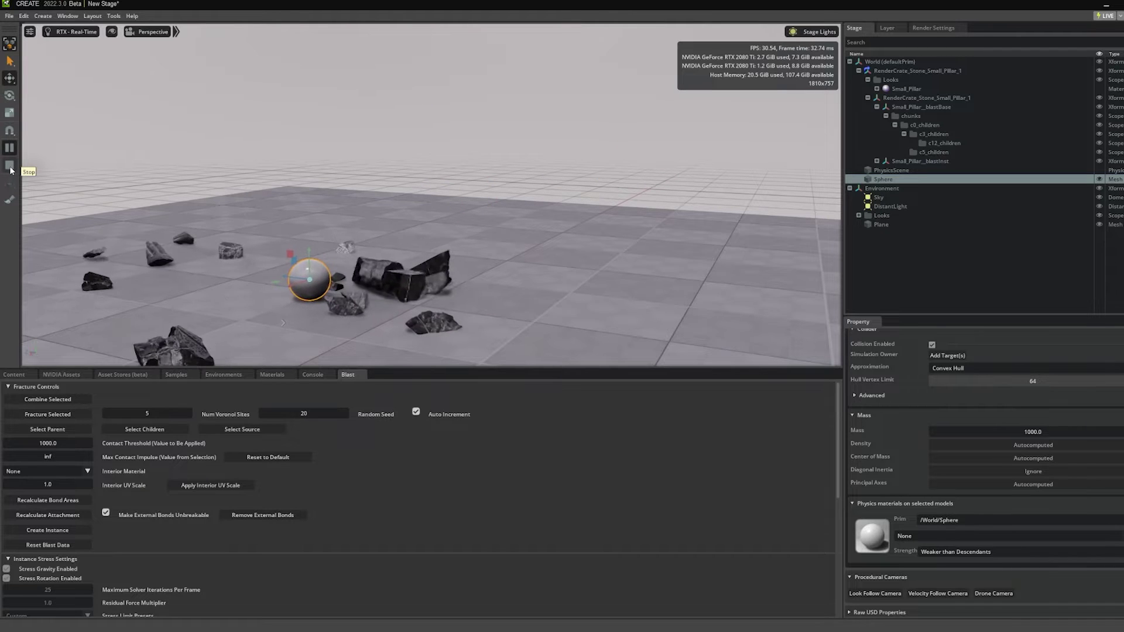
pyautogui.click(10, 168)
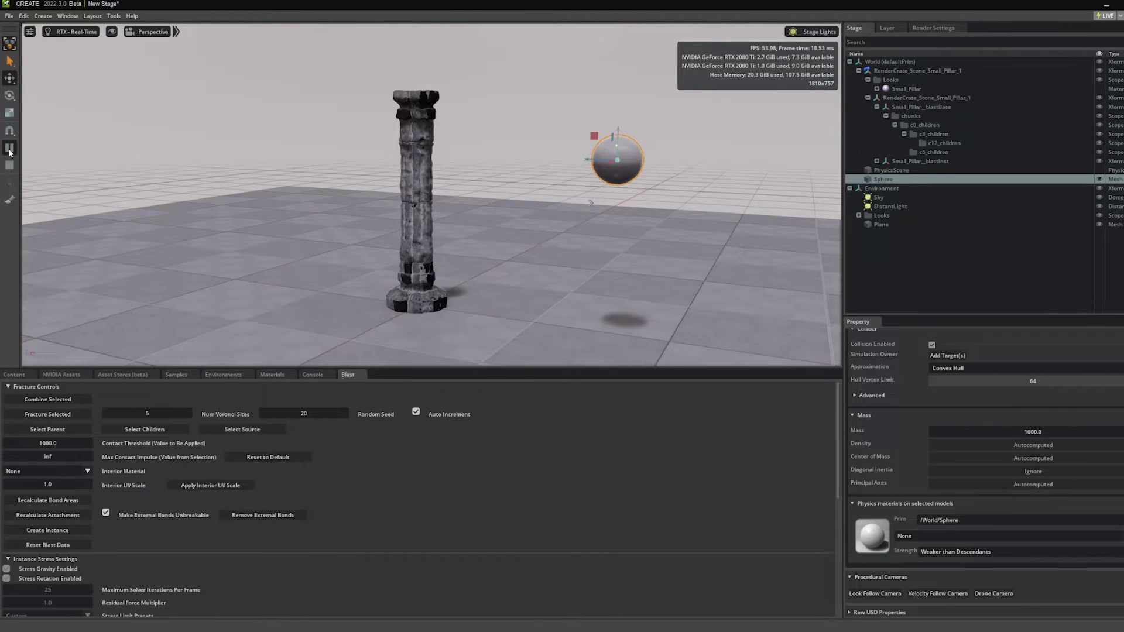
pyautogui.click(9, 151)
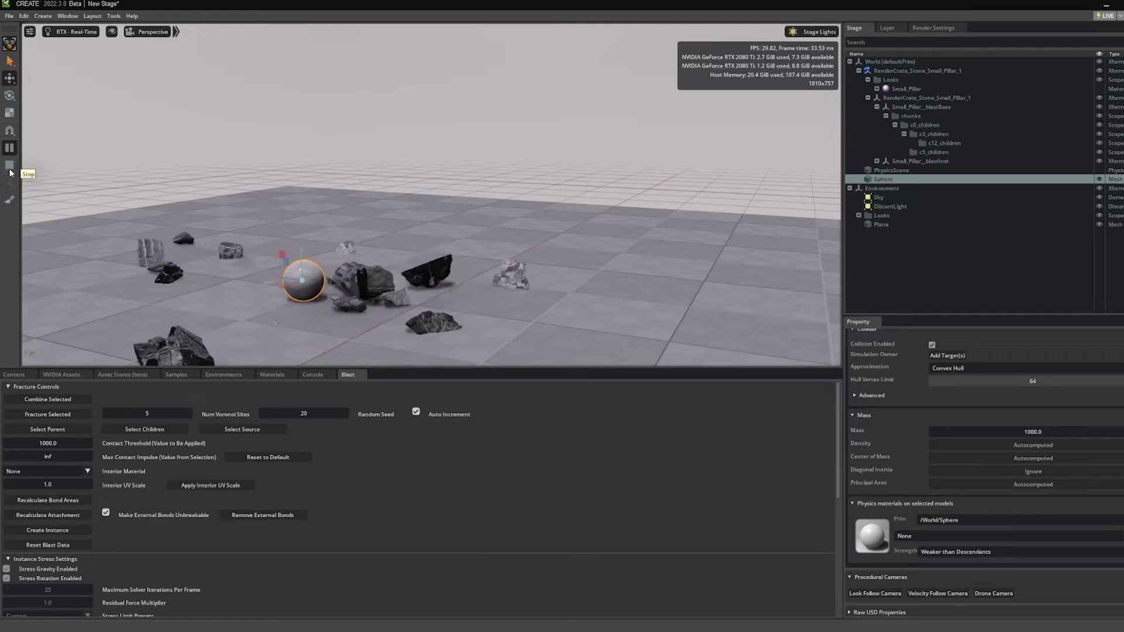
pyautogui.click(10, 169)
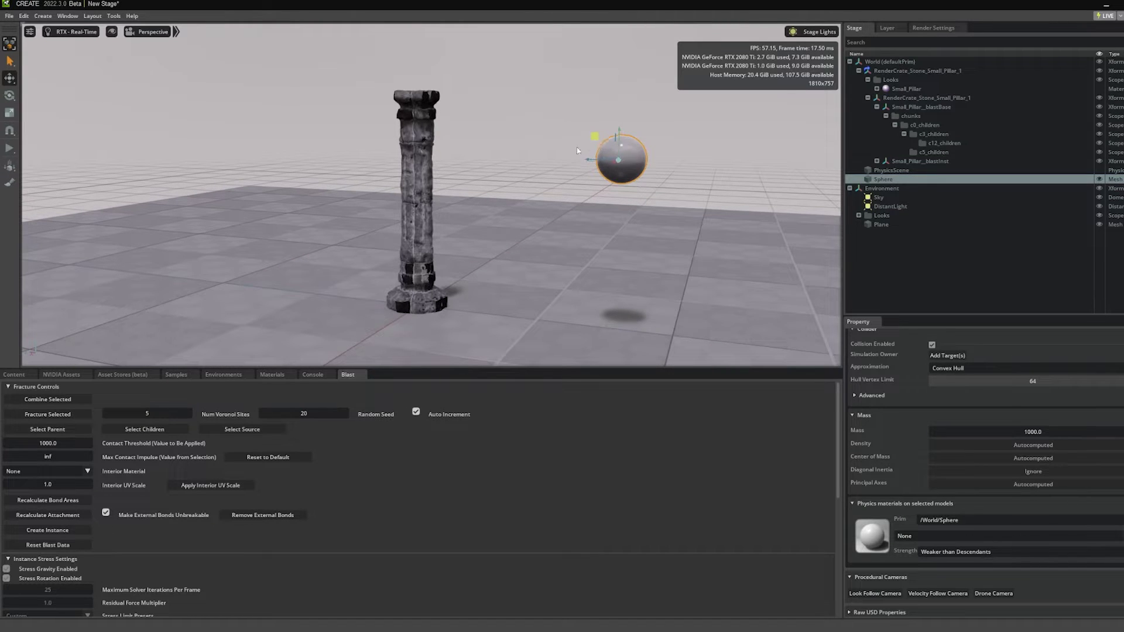
pyautogui.click(10, 149)
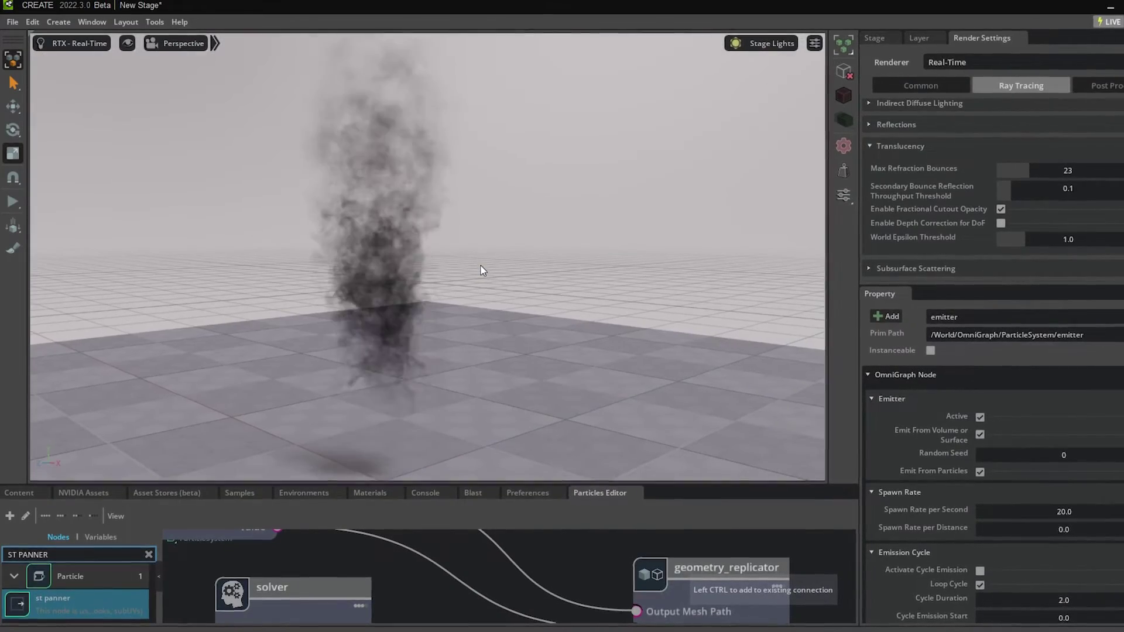
# Lower the smoke emitter's Spawn Rate per Second from 20 to 10
pyautogui.doubleClick(1071, 511)
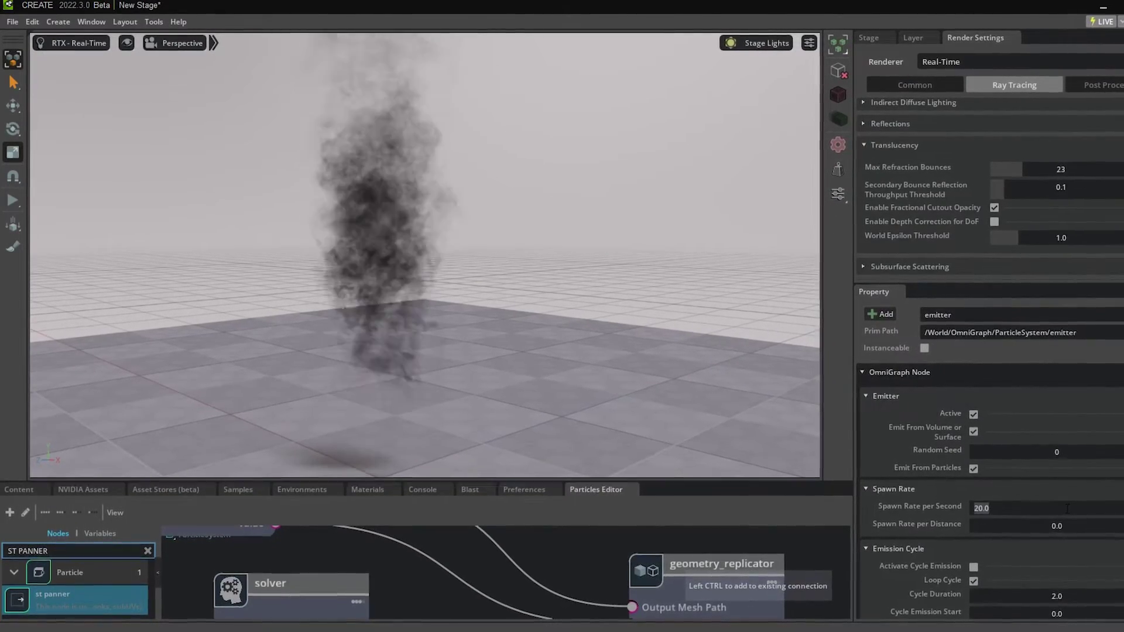
pyautogui.write('10')
pyautogui.press('Return')
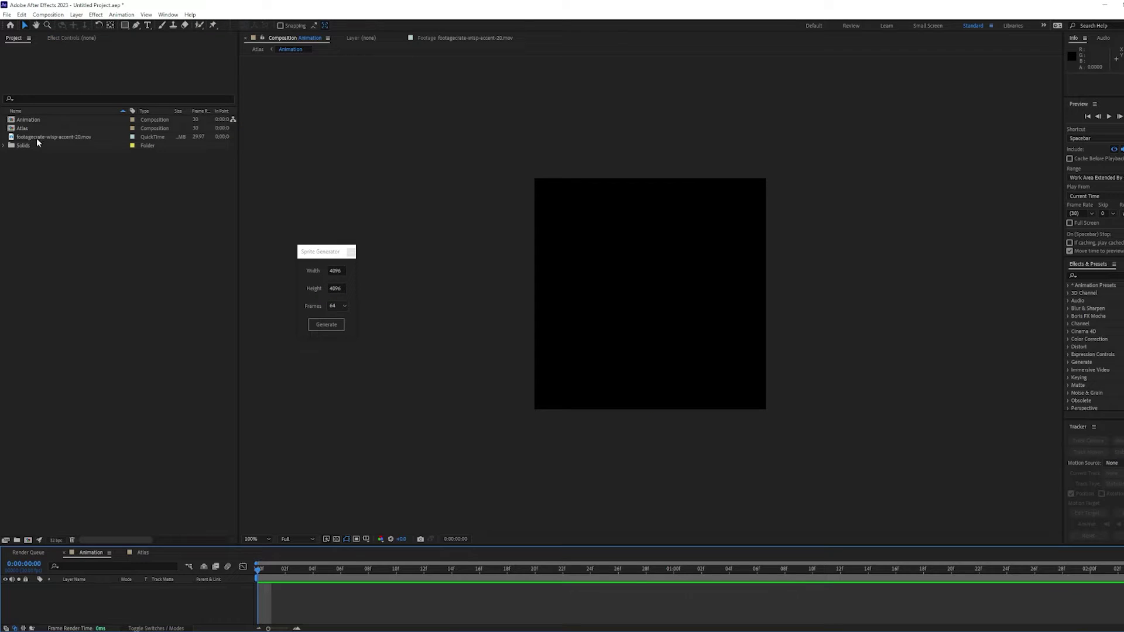
# Put the smoke footage in the Animation comp, fit it to comp height and preview it
pyautogui.moveTo(37, 135); pyautogui.dragTo(80, 595)
pyautogui.scroll(-4, 595, 290)
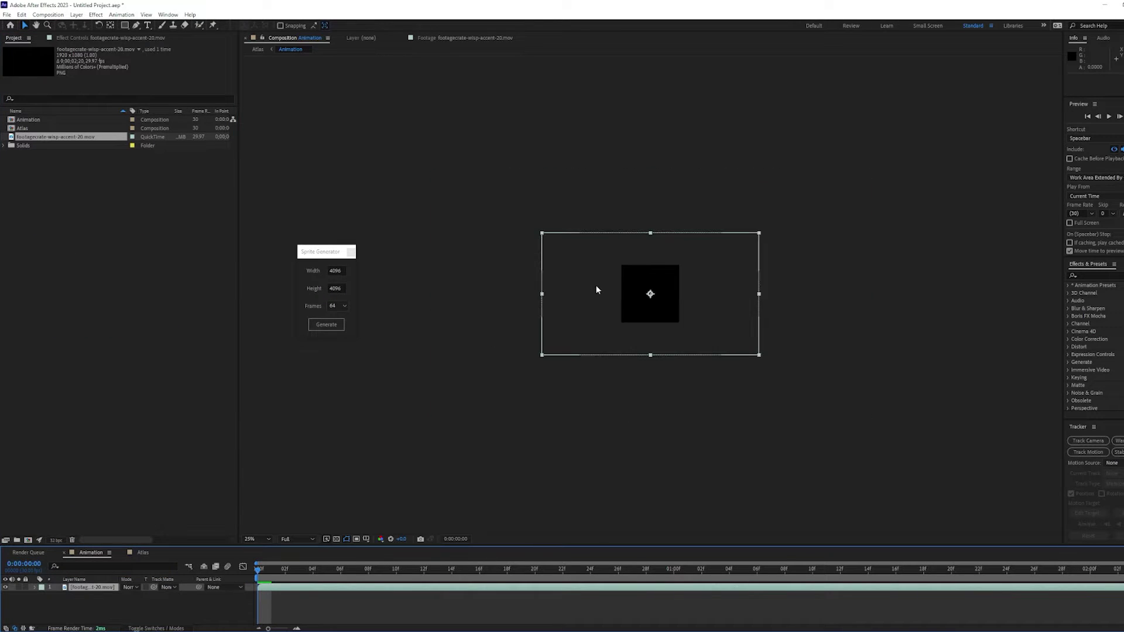
pyautogui.keyDown('shift'); pyautogui.moveTo(539, 233); pyautogui.dragTo(572, 251); pyautogui.keyUp('shift')
pyautogui.scroll(2, 498, 229)
pyautogui.hotkey('ctrl', 'alt', 'shift', 'h')
pyautogui.press('space')
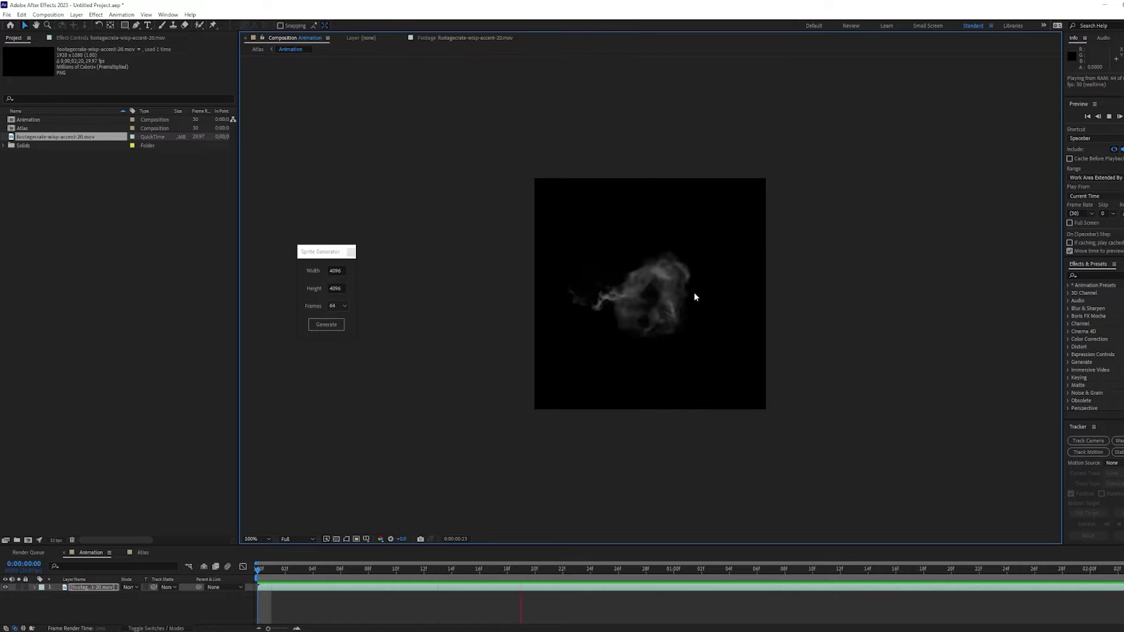
pyautogui.press('space')
# Generate the 64-frame 4096×4096 sprite atlas in the Atlas composition
pyautogui.click(326, 324)
pyautogui.scroll(-6, 557, 268)
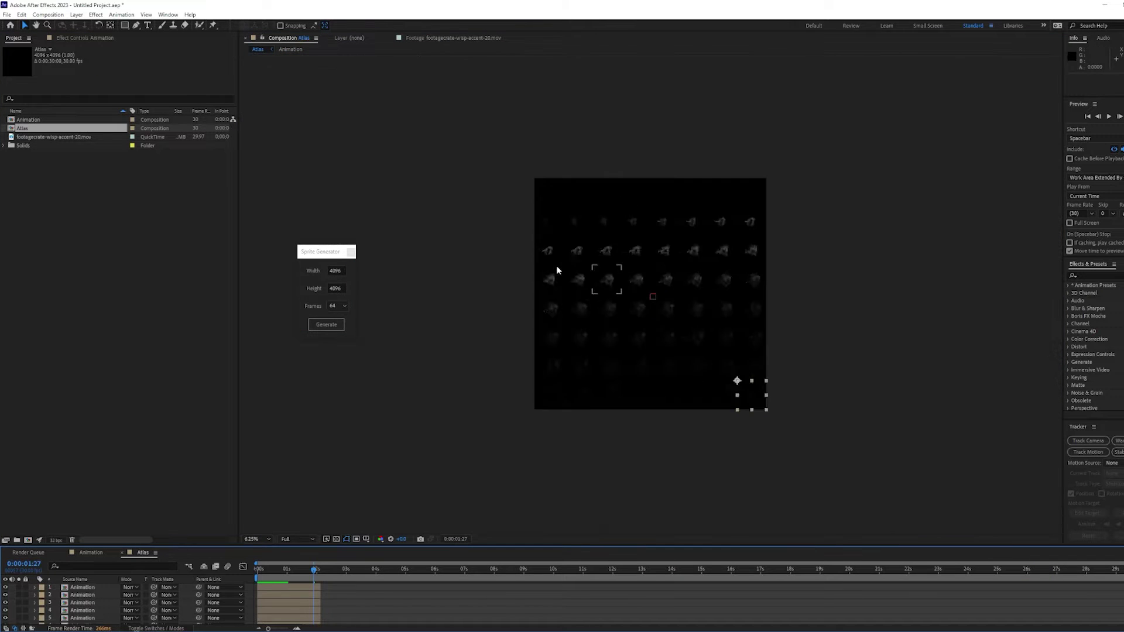
pyautogui.scroll(2, 557, 270)
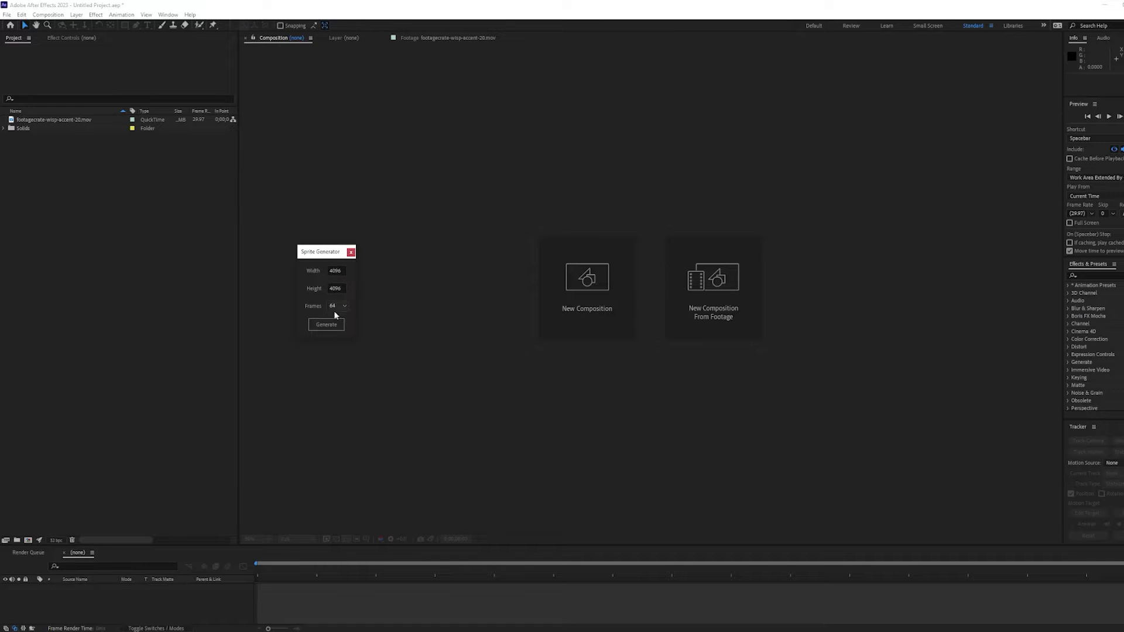
pyautogui.click(326, 325)
# Save the atlas frame as Photoshop layers named SmokePuff, opening it in Photoshop
pyautogui.click(48, 14)
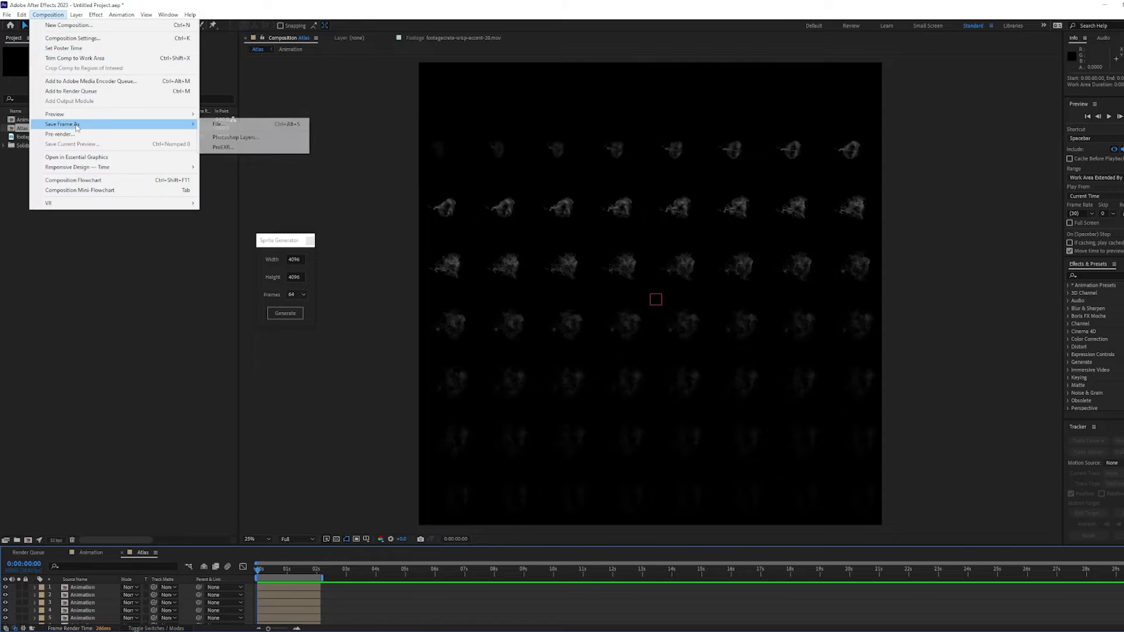
pyautogui.click(256, 138)
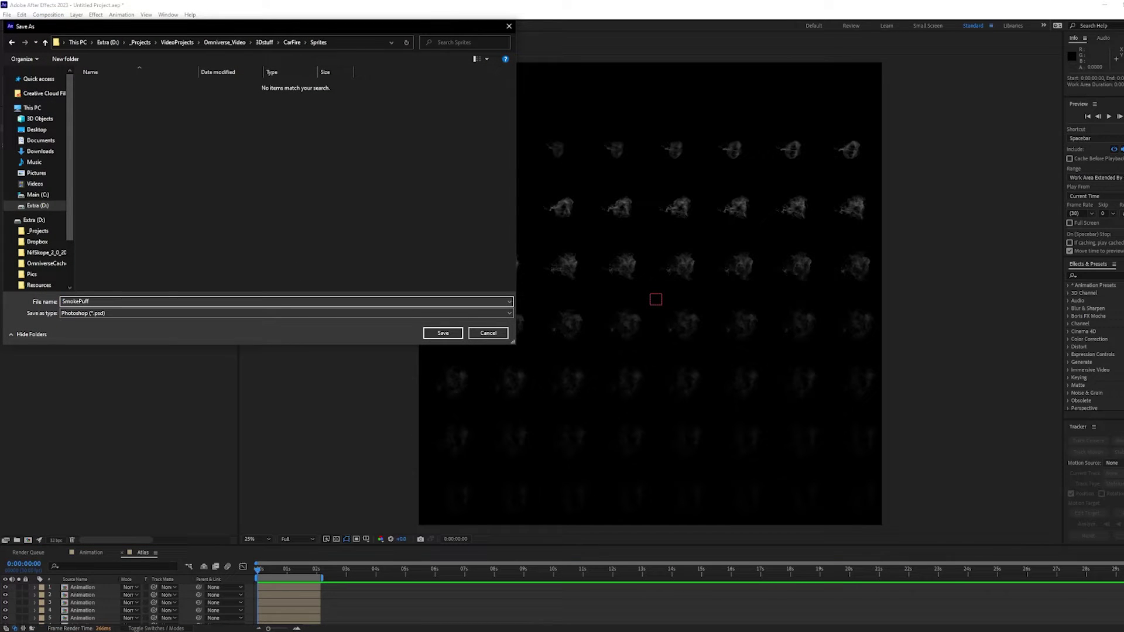
pyautogui.moveTo(74, 185); pyautogui.dragTo(79, 186)
pyautogui.click(443, 333)
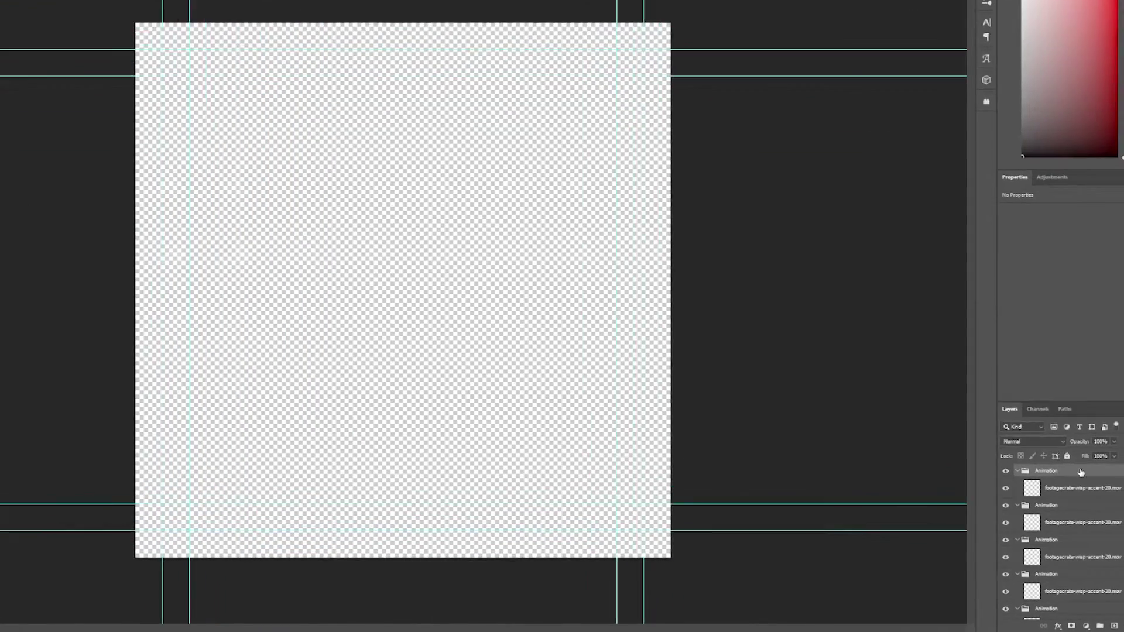
# Merge all atlas layers into one and save it as PNG, then frame the floor plane
pyautogui.hotkey('ctrl', 'alt', 'a')
pyautogui.hotkey('ctrl', 'e')
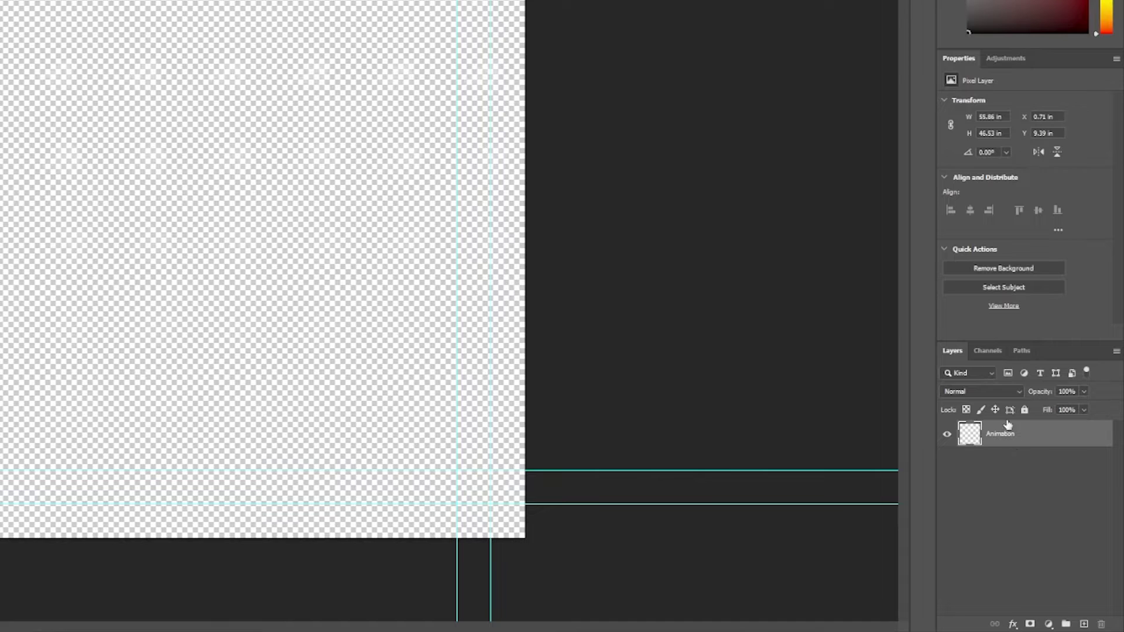
pyautogui.click(78, 4)
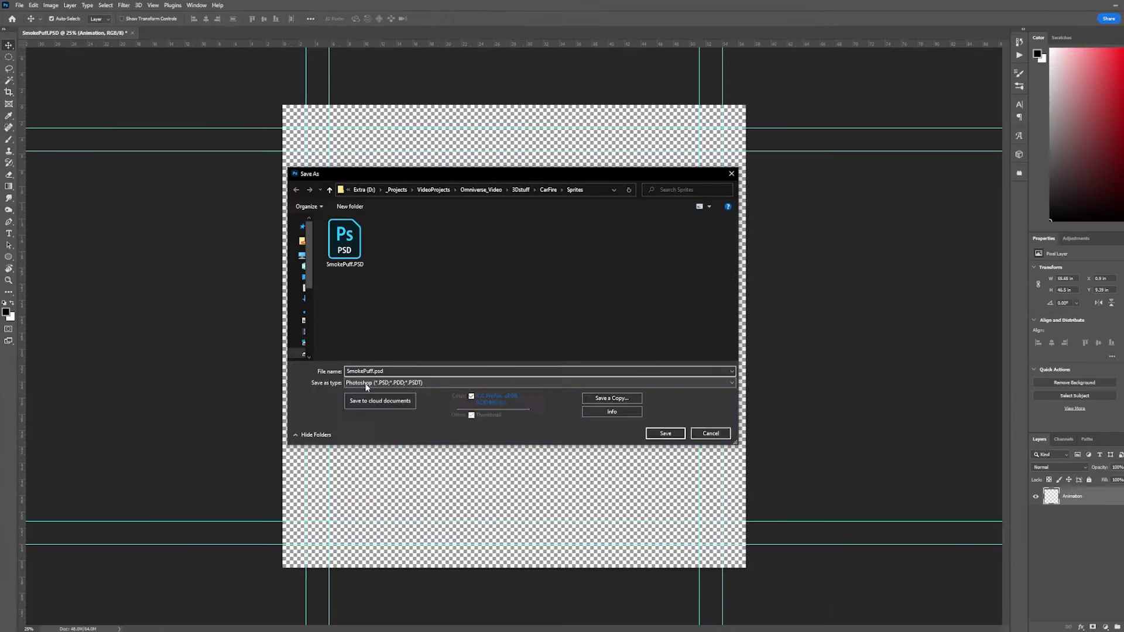
pyautogui.click(358, 383)
pyautogui.click(359, 425)
pyautogui.press('Return')
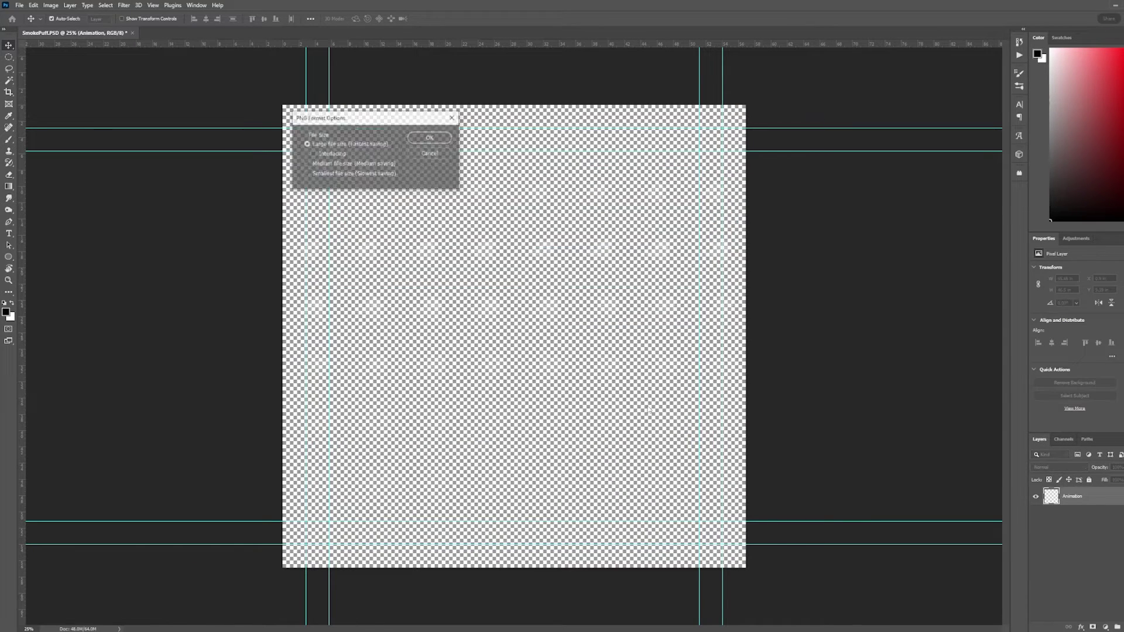
pyautogui.press('Return')
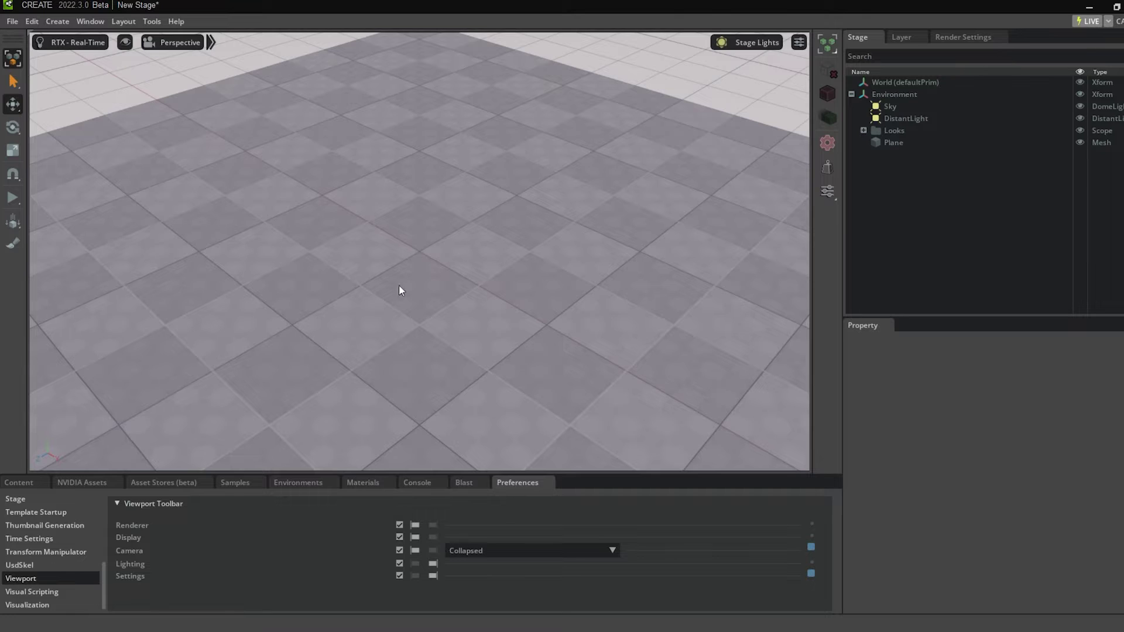
pyautogui.click(398, 290)
pyautogui.press('f')
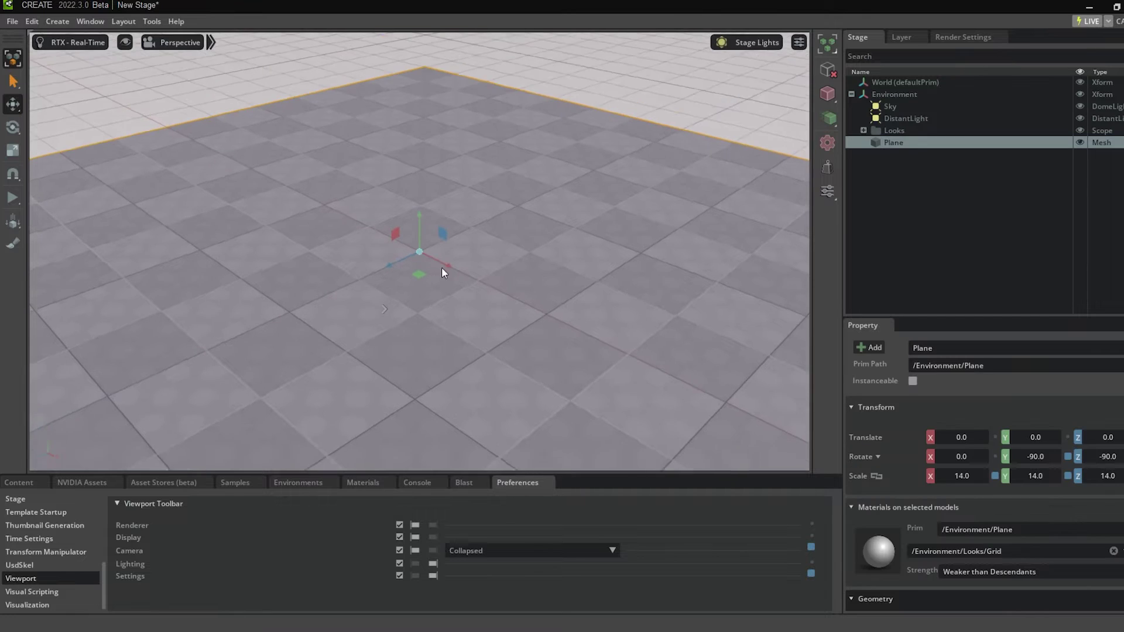
# Add a sphere shape to the scene
pyautogui.click(54, 23)
pyautogui.moveTo(76, 59)
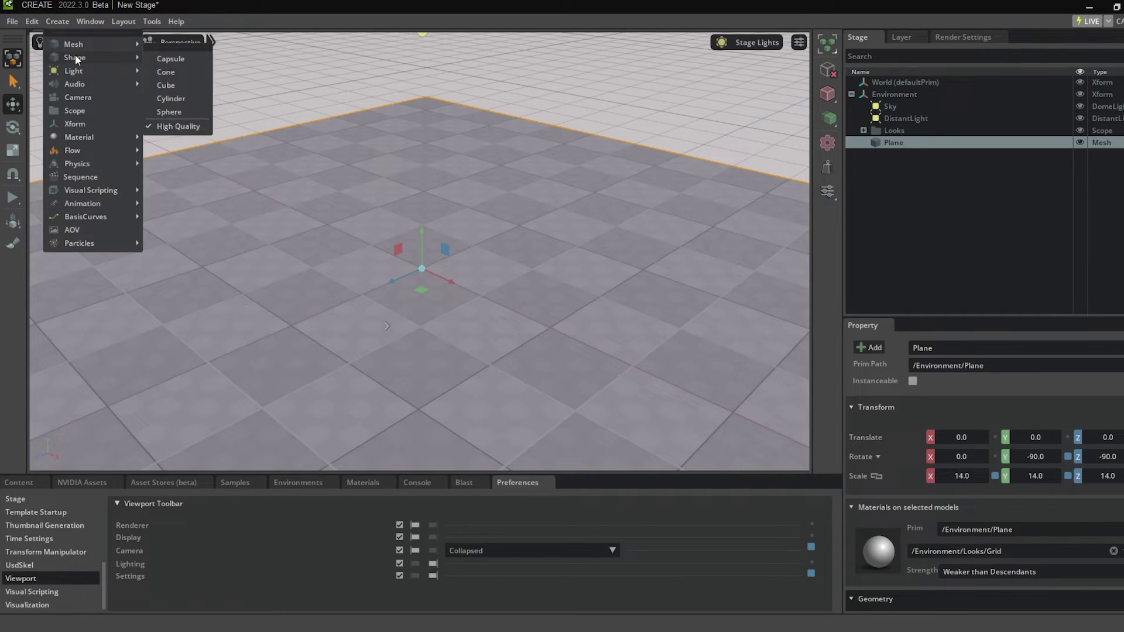
pyautogui.click(170, 111)
# Add a particle system with Geometry Replicator, move the view closer and select ParticleSystem
pyautogui.click(56, 23)
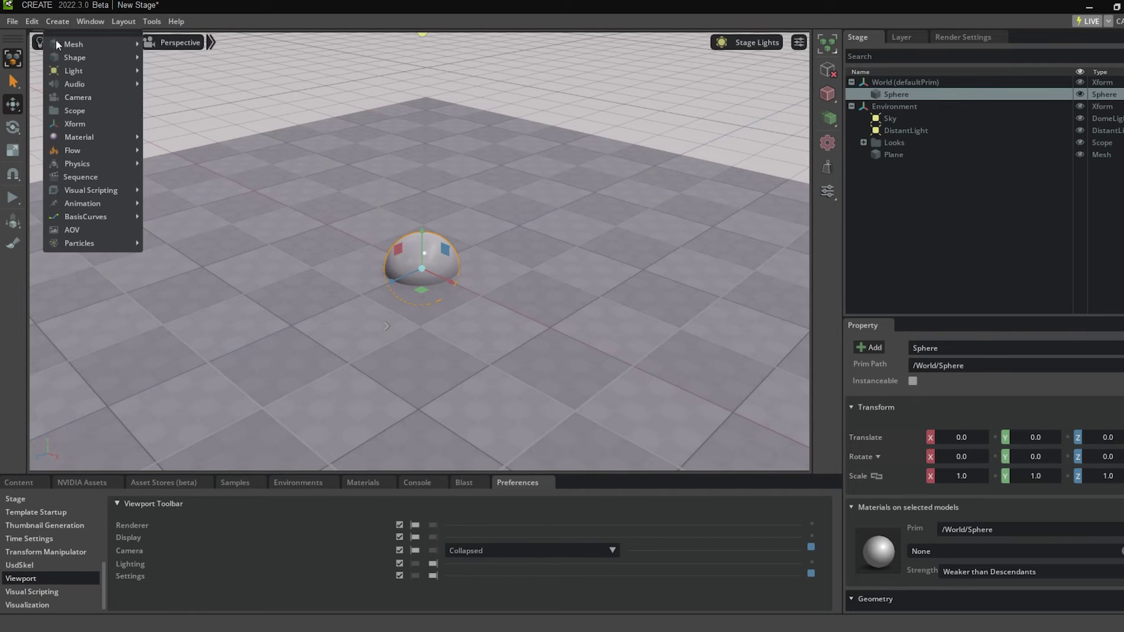
pyautogui.moveTo(84, 246)
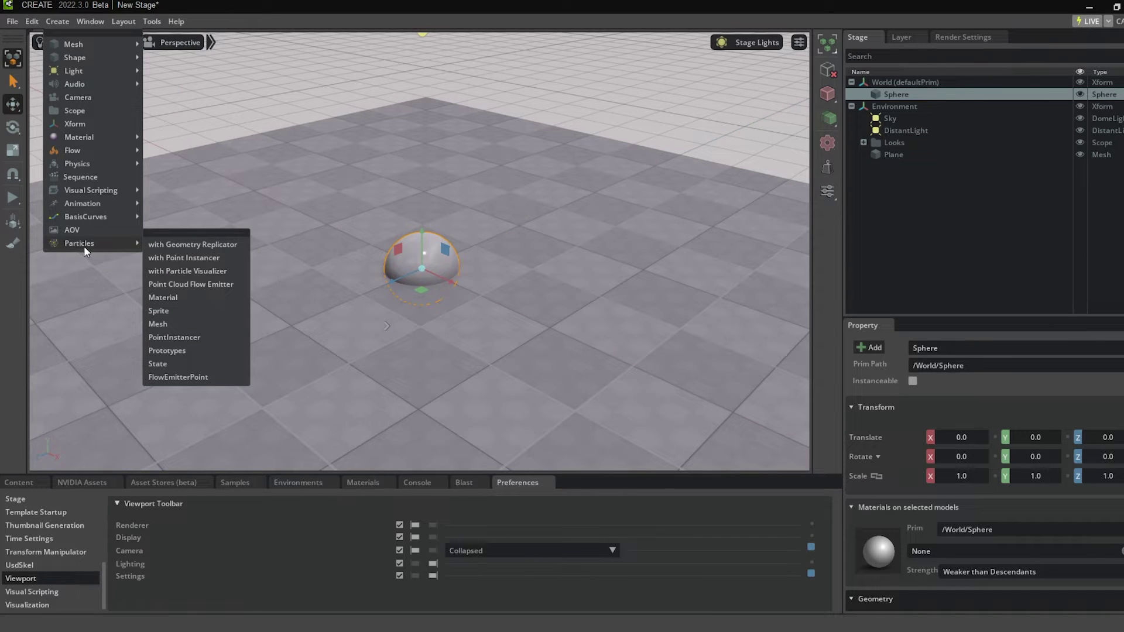
pyautogui.click(163, 246)
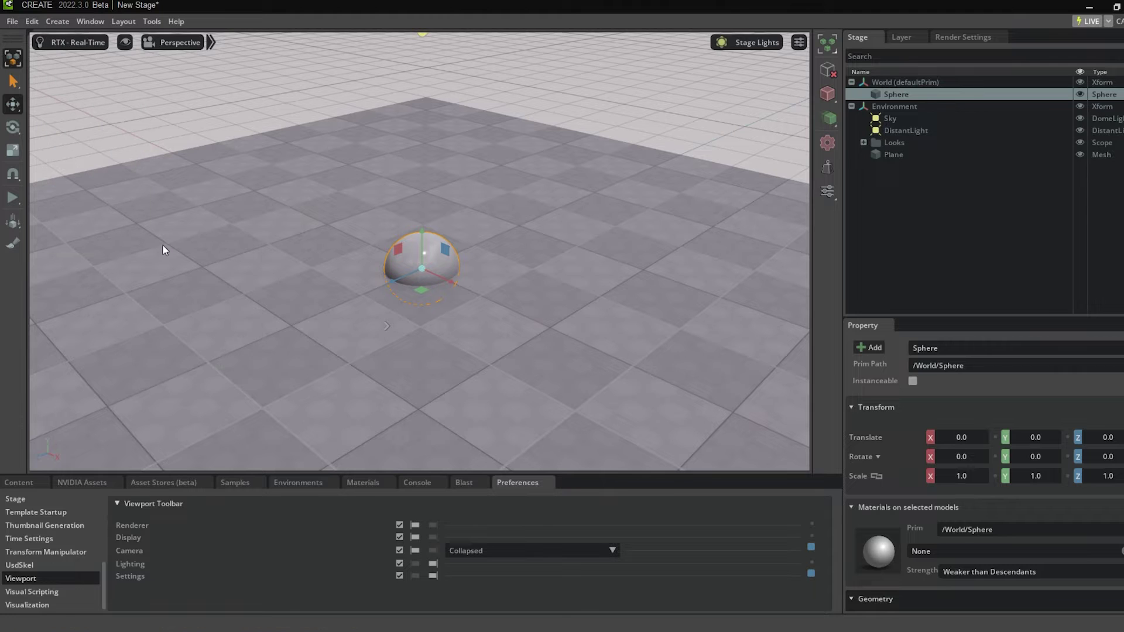
pyautogui.moveTo(343, 242); pyautogui.dragTo(332, 144, button='right')
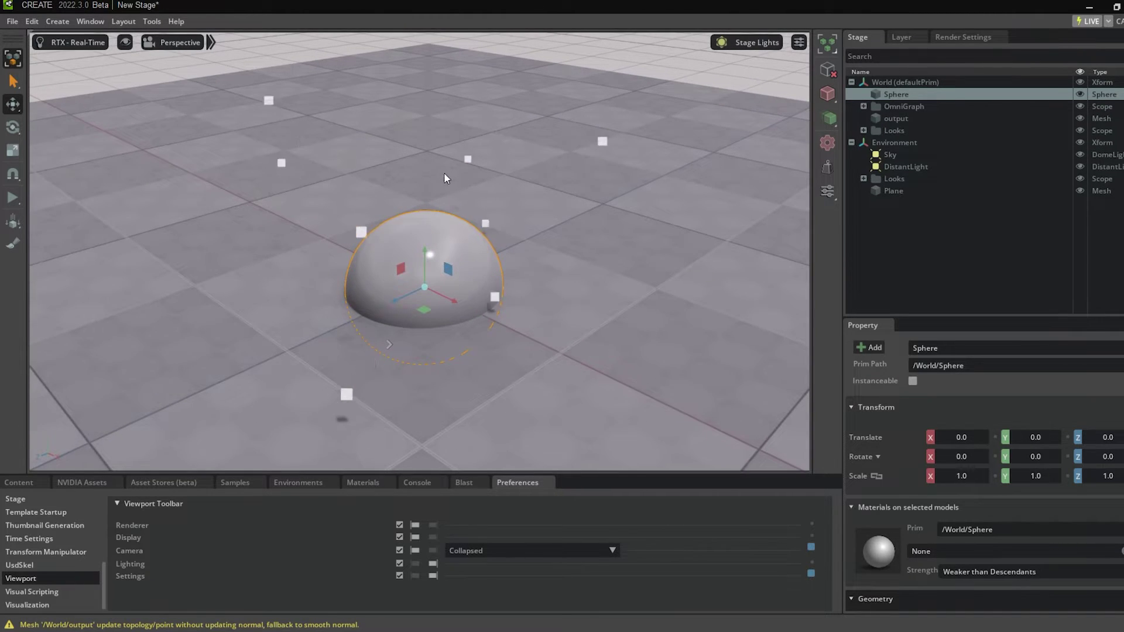
pyautogui.moveTo(443, 172); pyautogui.dragTo(435, 195, button='right')
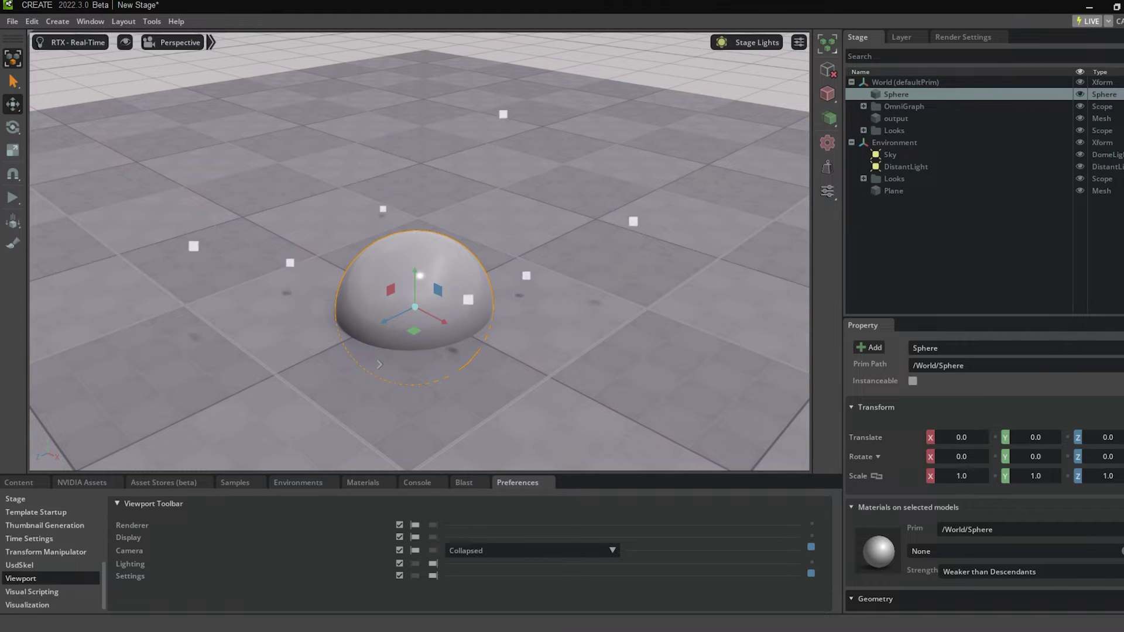
pyautogui.click(864, 106)
pyautogui.click(904, 118)
# Select the emitter node and set its particle size Y and Z to 100
pyautogui.click(875, 118)
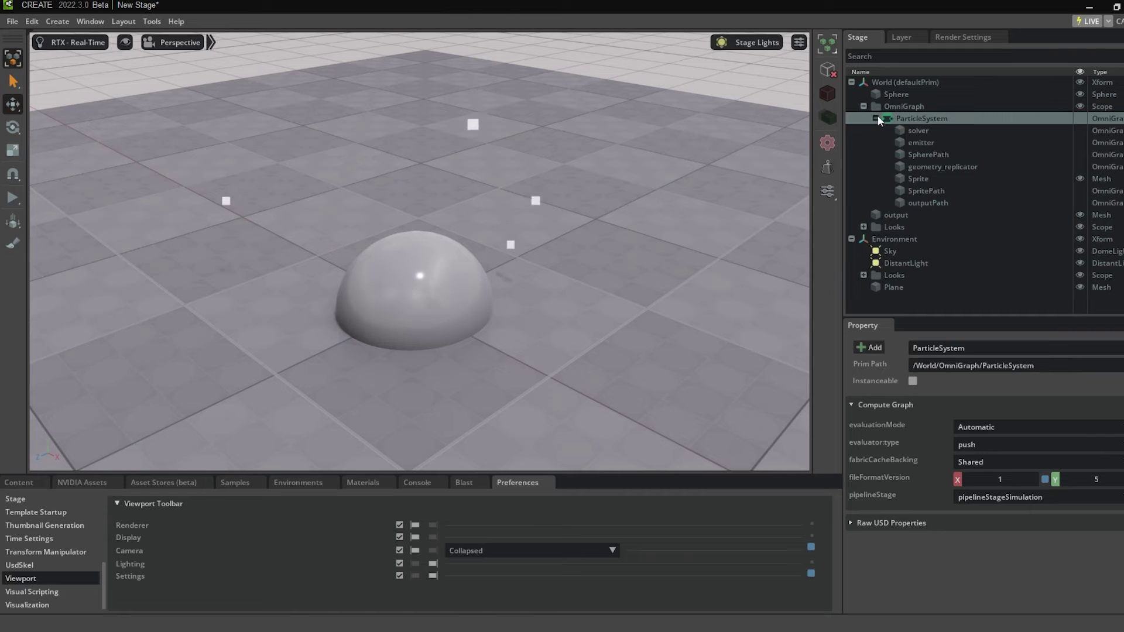
pyautogui.click(917, 142)
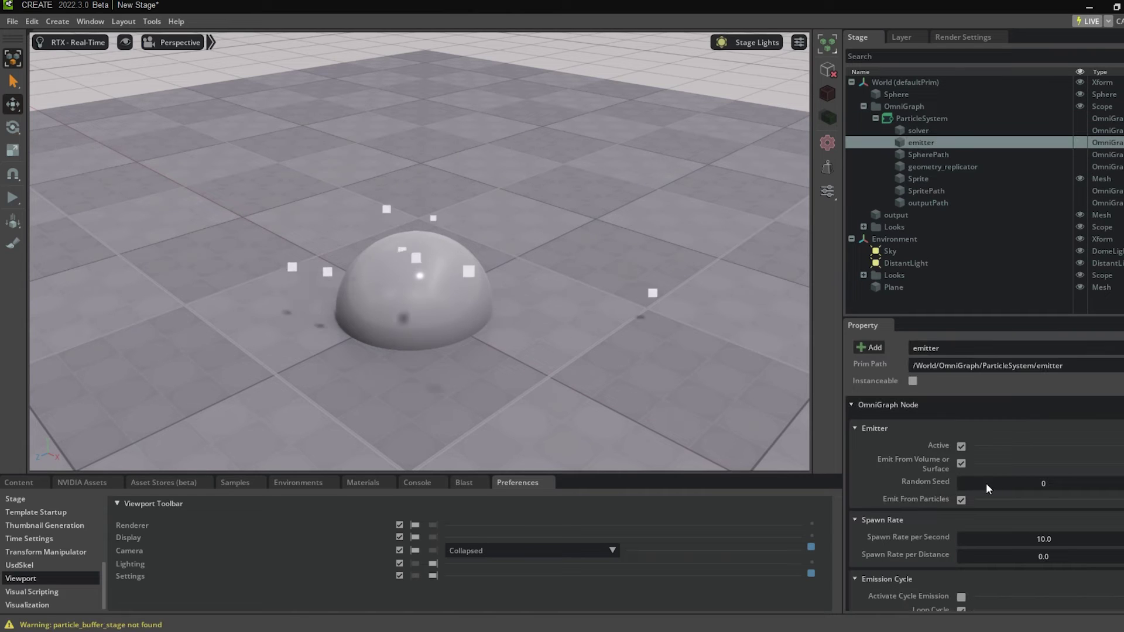
pyautogui.scroll(-5, 986, 484)
pyautogui.scroll(-5, 986, 487)
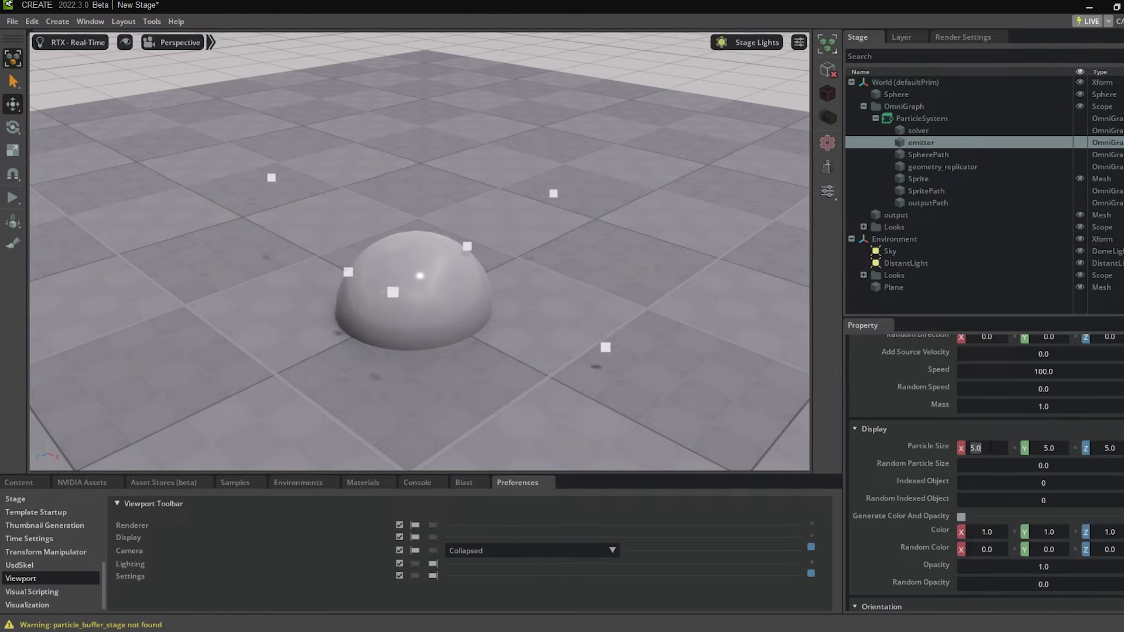
pyautogui.write('100')
pyautogui.press('Tab')
pyautogui.write('100')
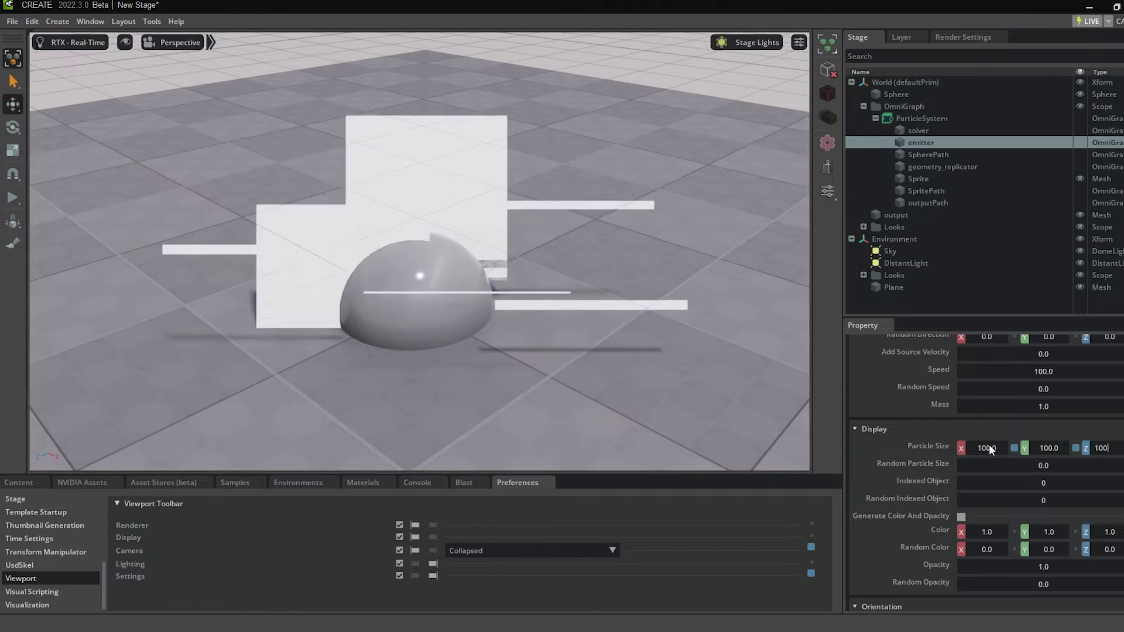
pyautogui.press('Return')
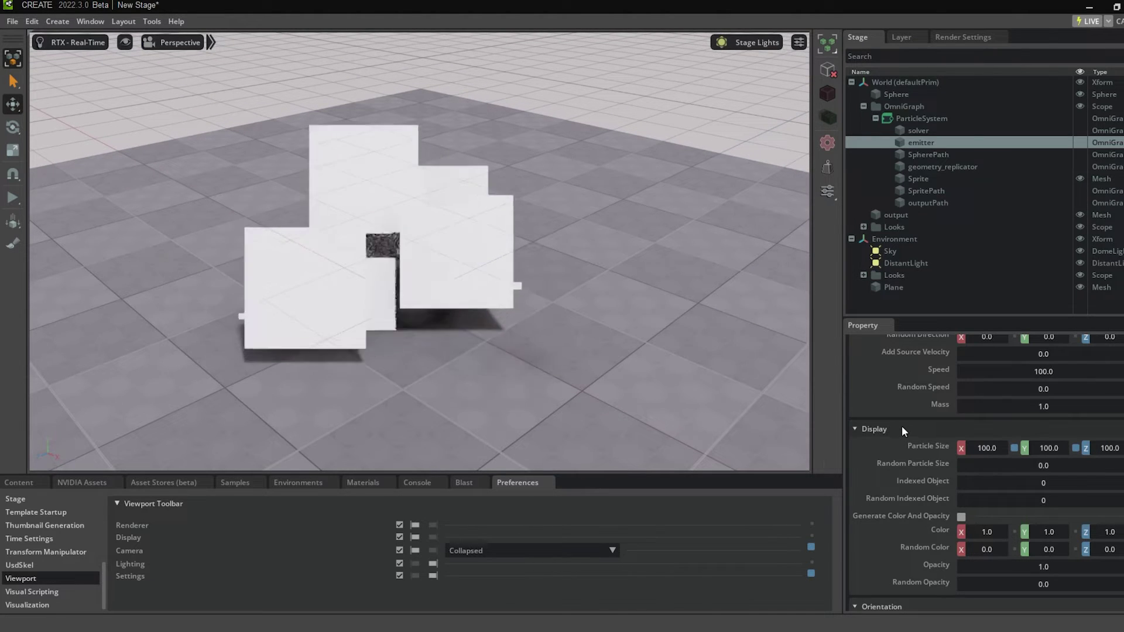
# Set the emitter's Random Rotation to 360 on Y and 0 on X and Z
pyautogui.scroll(-4, 902, 427)
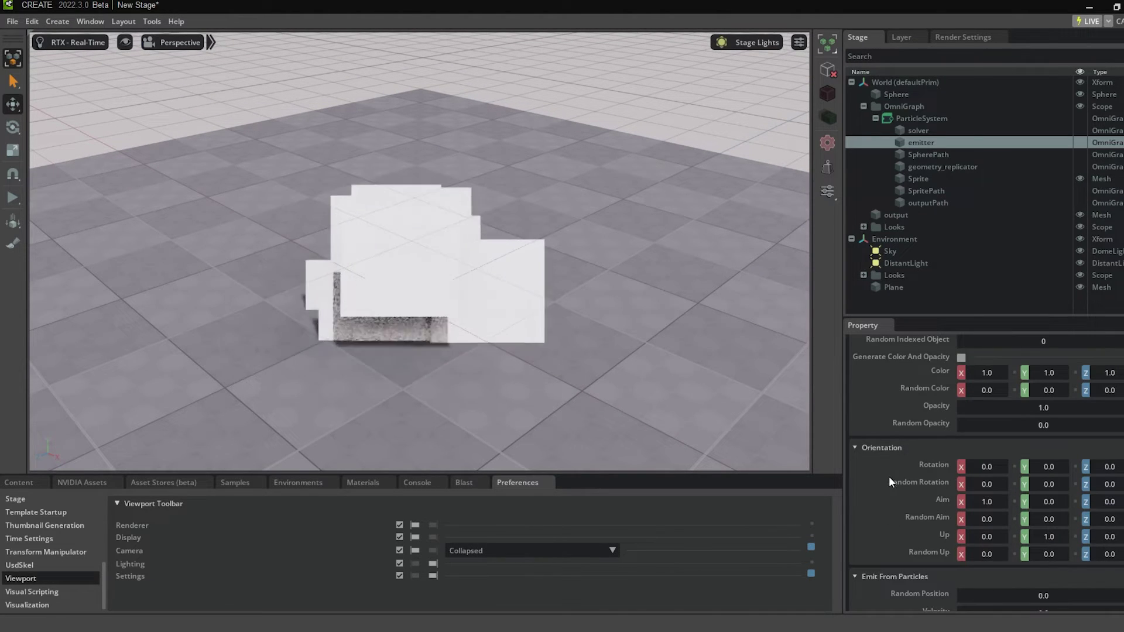
pyautogui.doubleClick(1031, 485)
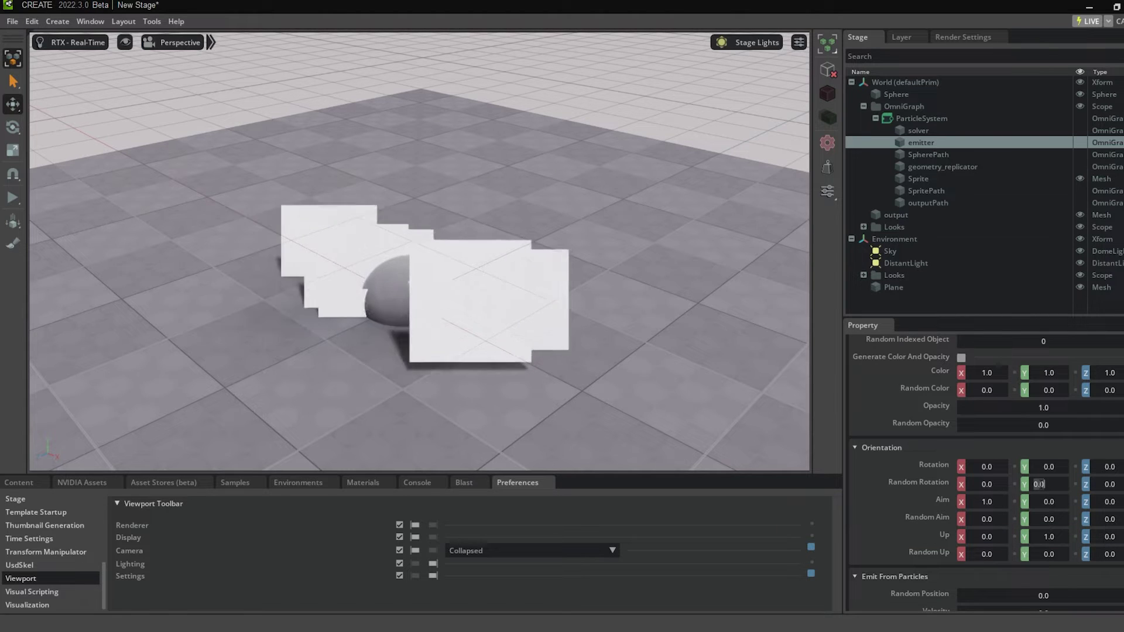
pyautogui.write('360')
pyautogui.press('Return')
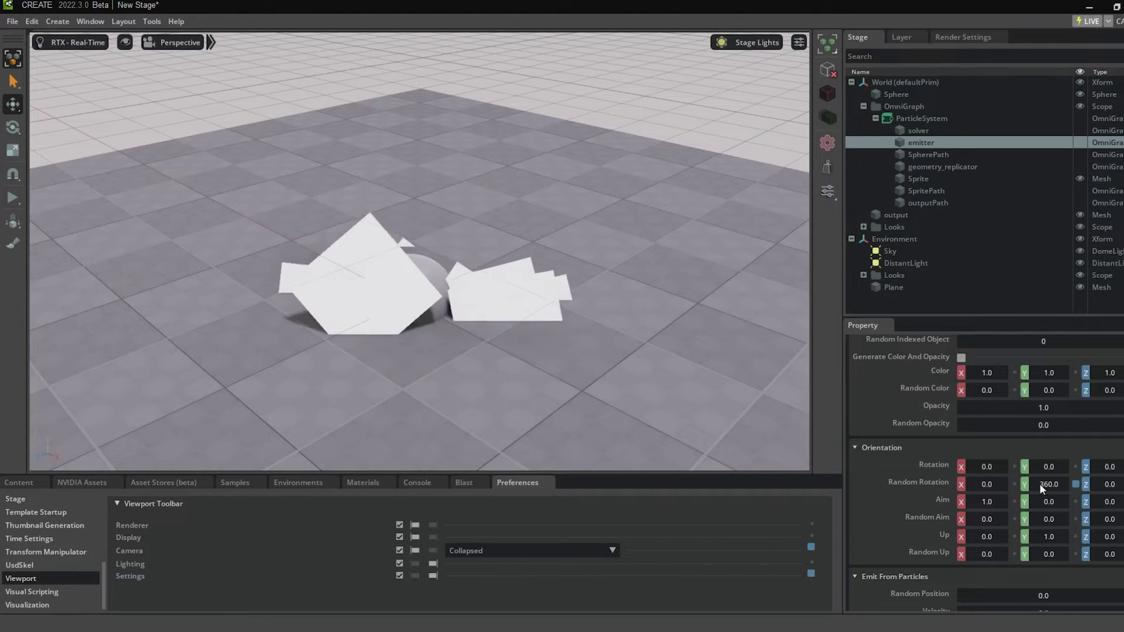
pyautogui.doubleClick(987, 484)
pyautogui.write('360')
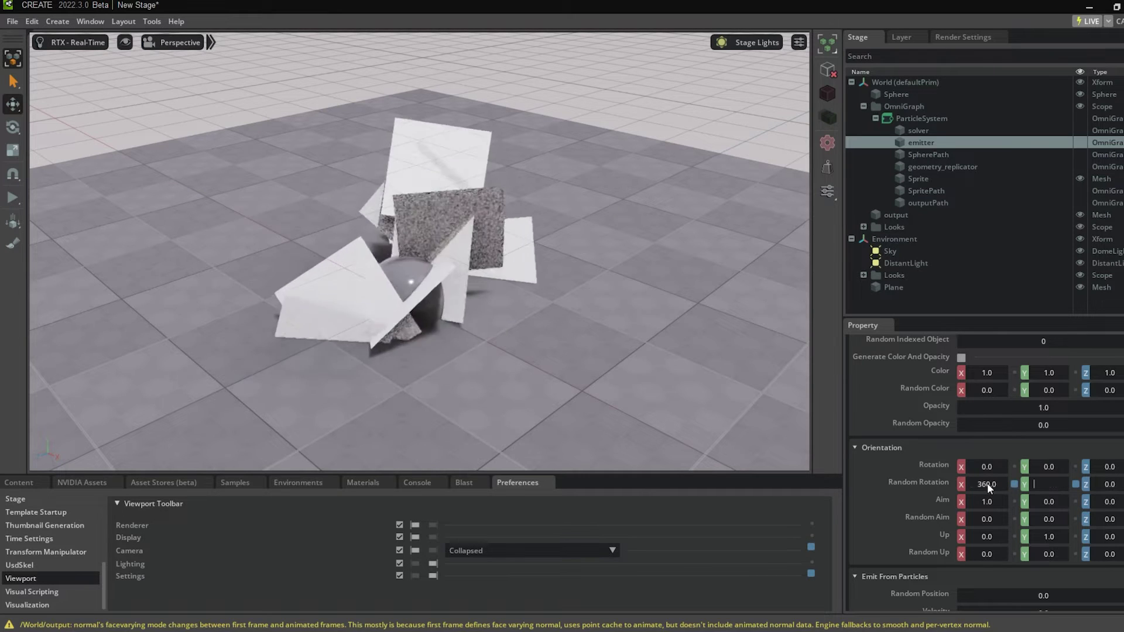
pyautogui.press('Tab')
pyautogui.press('Tab')
pyautogui.write('3600')
pyautogui.press('Return')
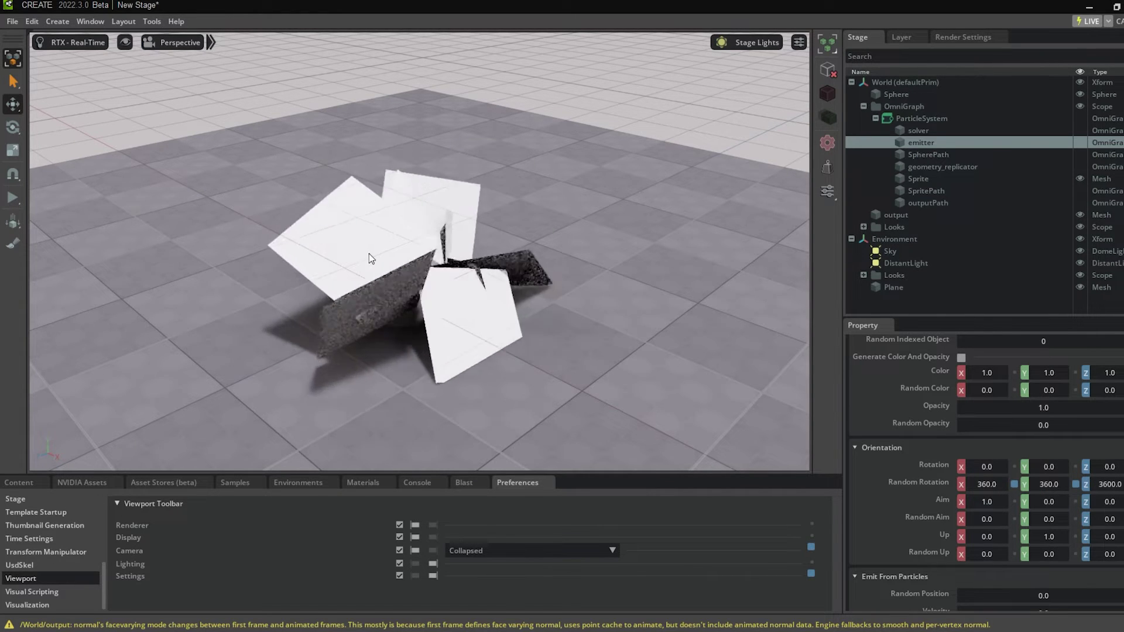
pyautogui.hotkey('ctrl', 'z')
pyautogui.hotkey('ctrl', 'z')
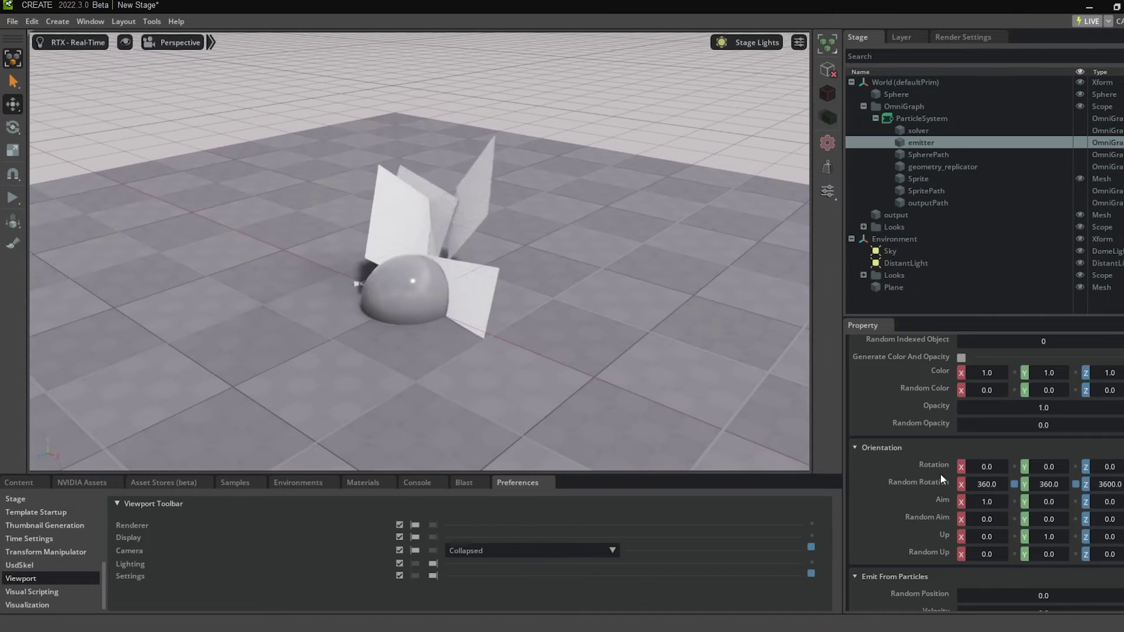
pyautogui.click(961, 37)
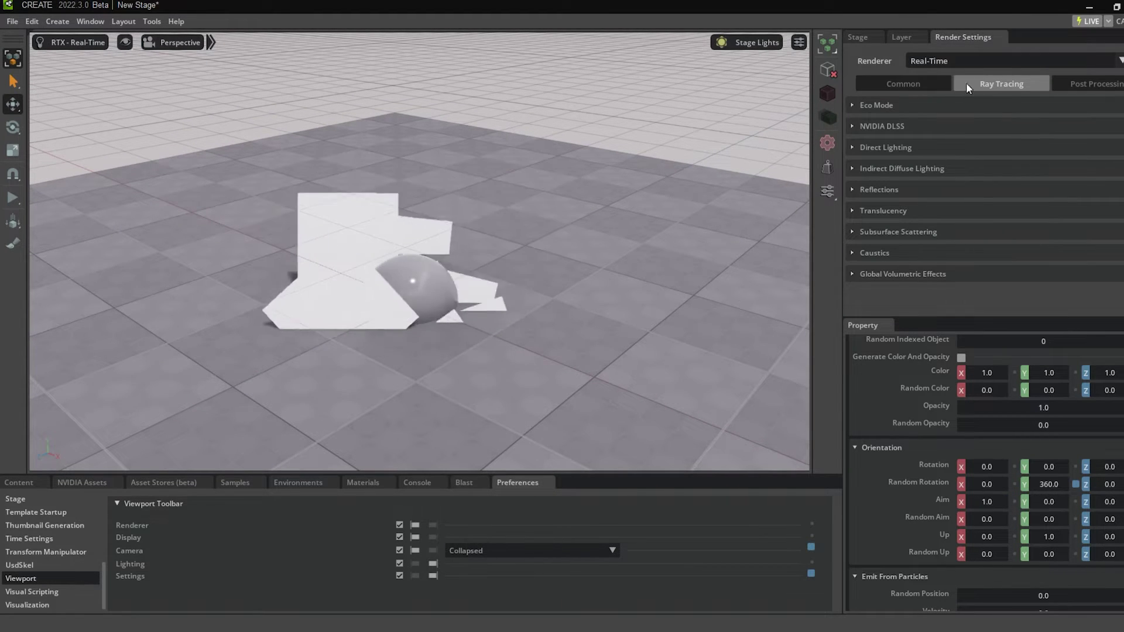
# Enable Fractional Cutout Opacity under Ray Tracing Translucency, then show the Stage hierarchy again
pyautogui.click(852, 208)
pyautogui.scroll(-3, 894, 196)
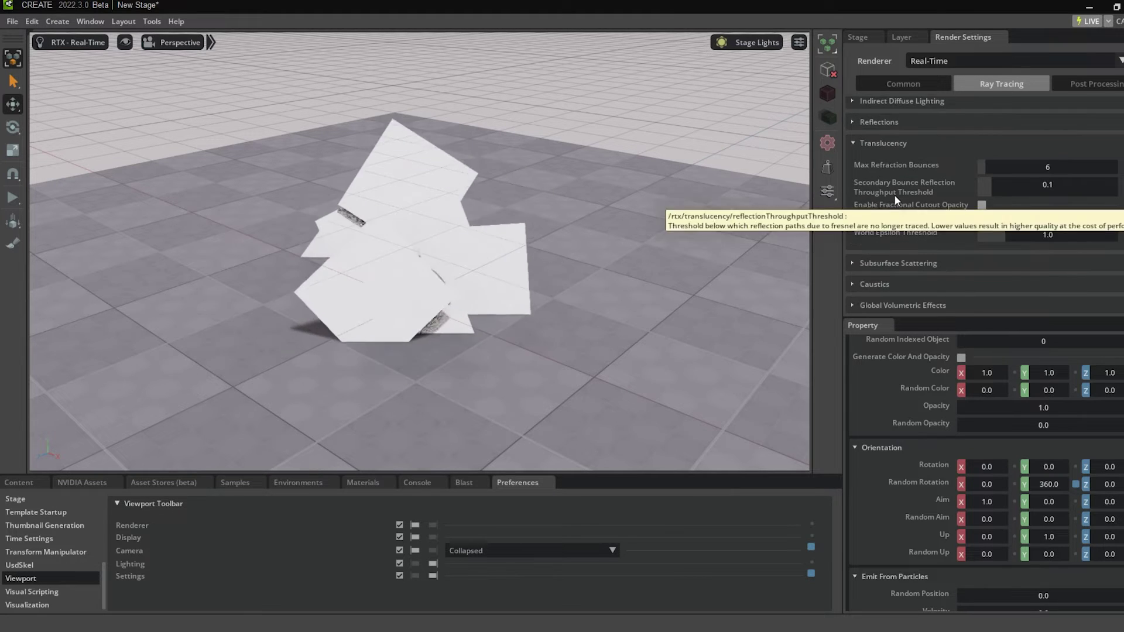
pyautogui.click(981, 205)
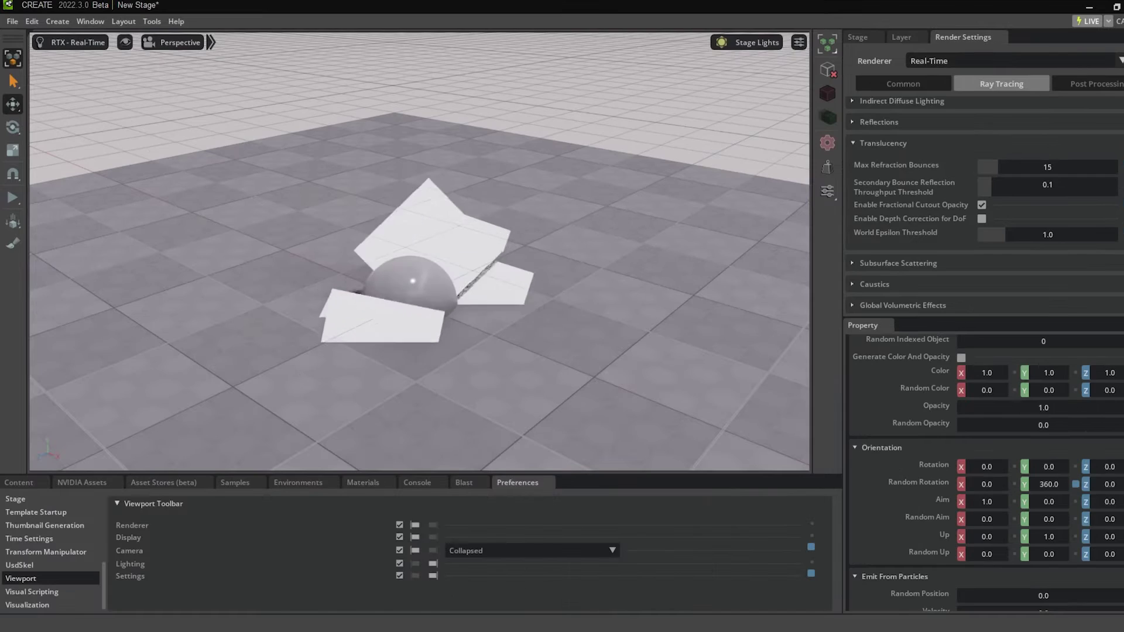
pyautogui.click(858, 37)
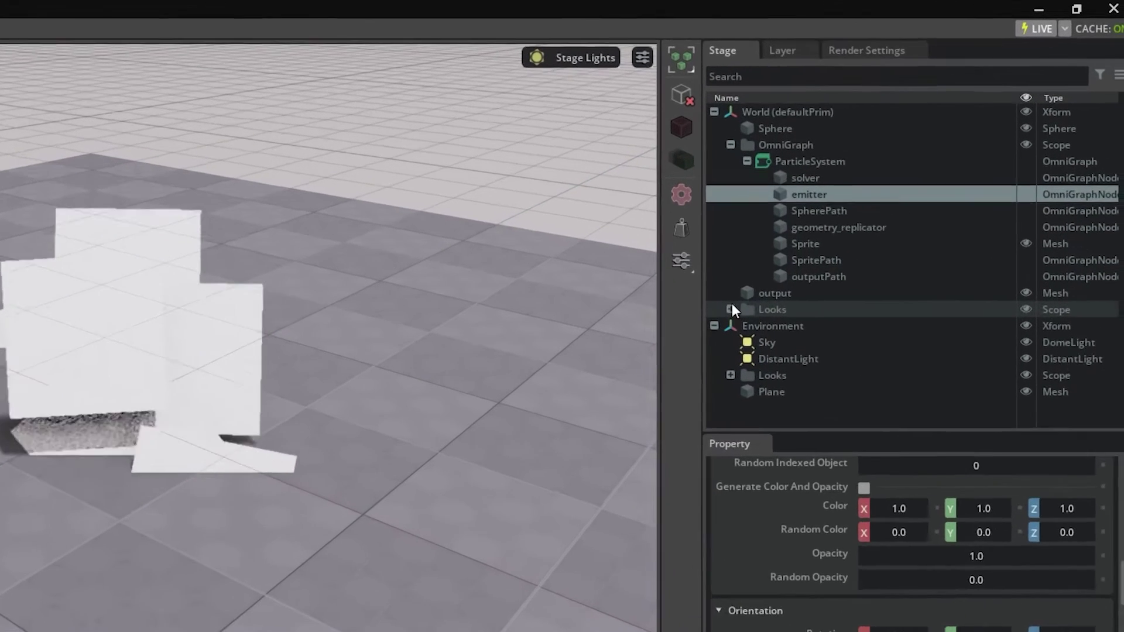
# Enable Texture on the particles material in Looks and assign puff_64.png as its Bitmap
pyautogui.click(731, 308)
pyautogui.click(731, 308)
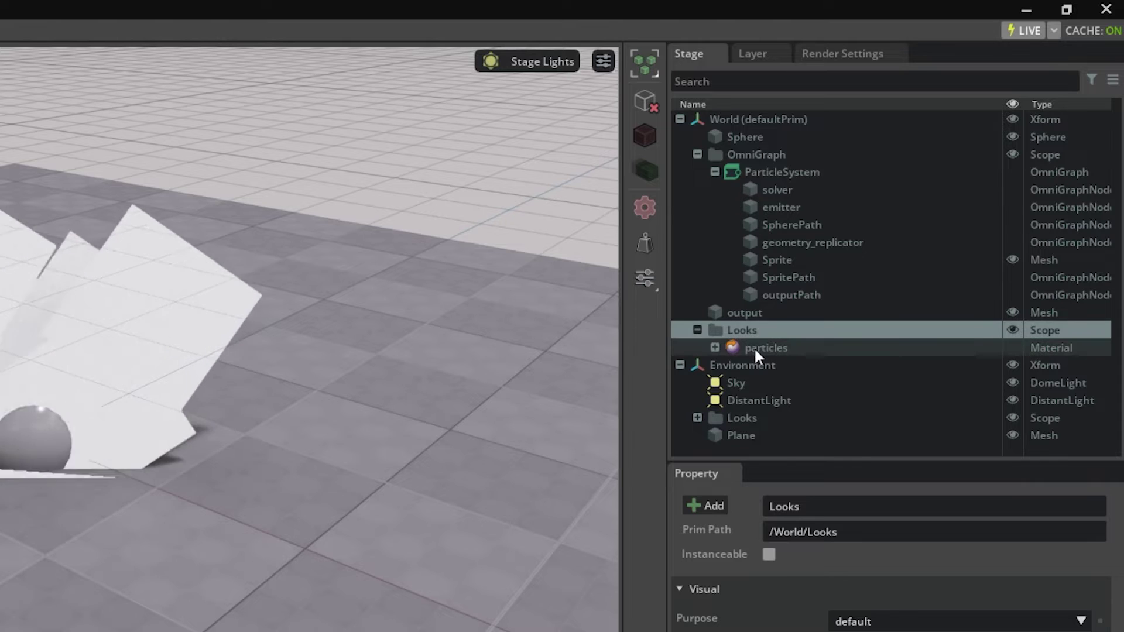
pyautogui.click(754, 347)
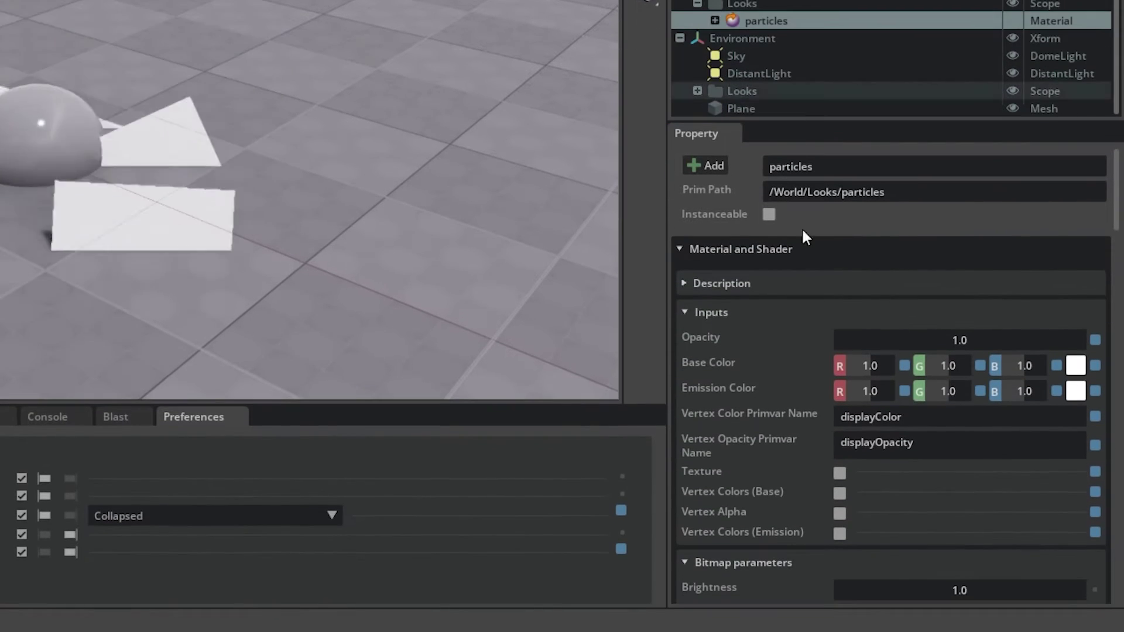
pyautogui.click(842, 472)
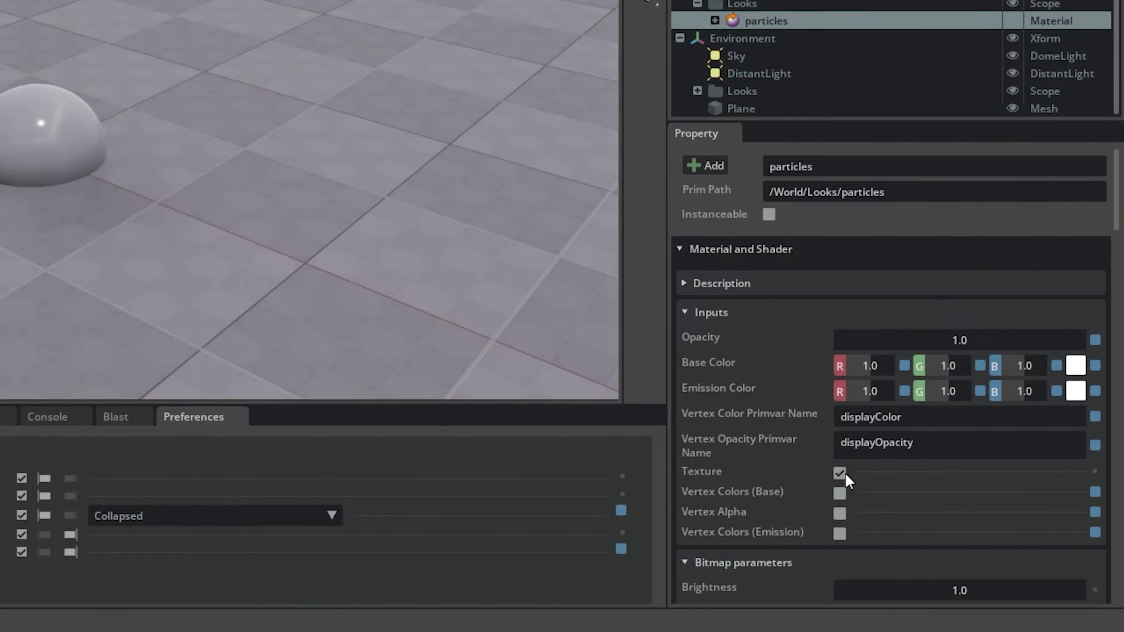
pyautogui.scroll(-3, 824, 414)
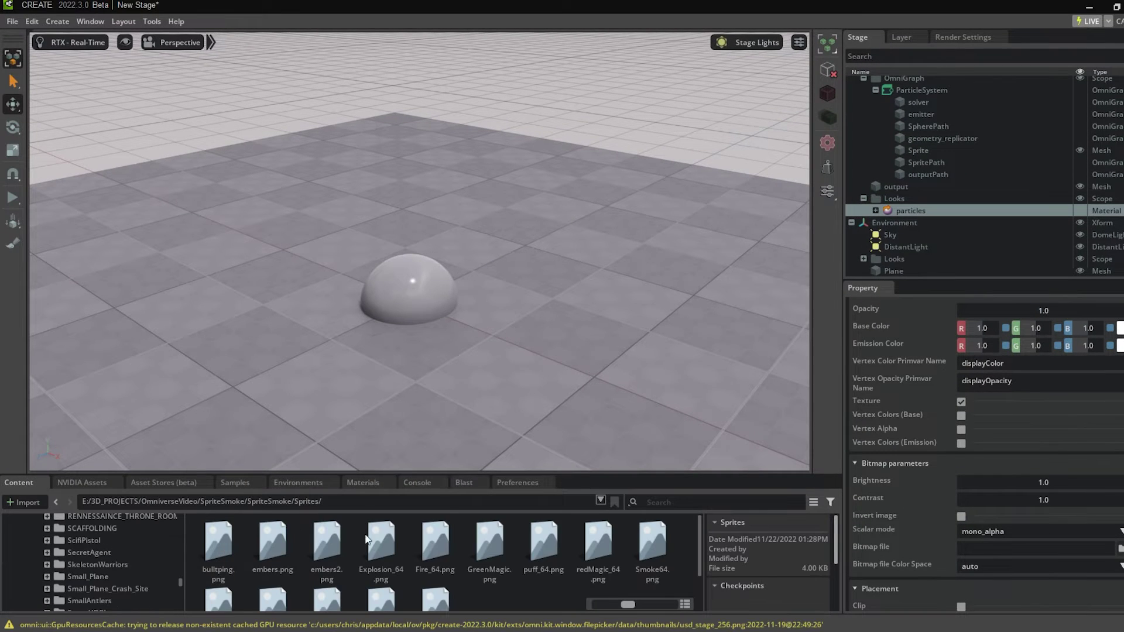
pyautogui.moveTo(540, 542); pyautogui.dragTo(961, 545)
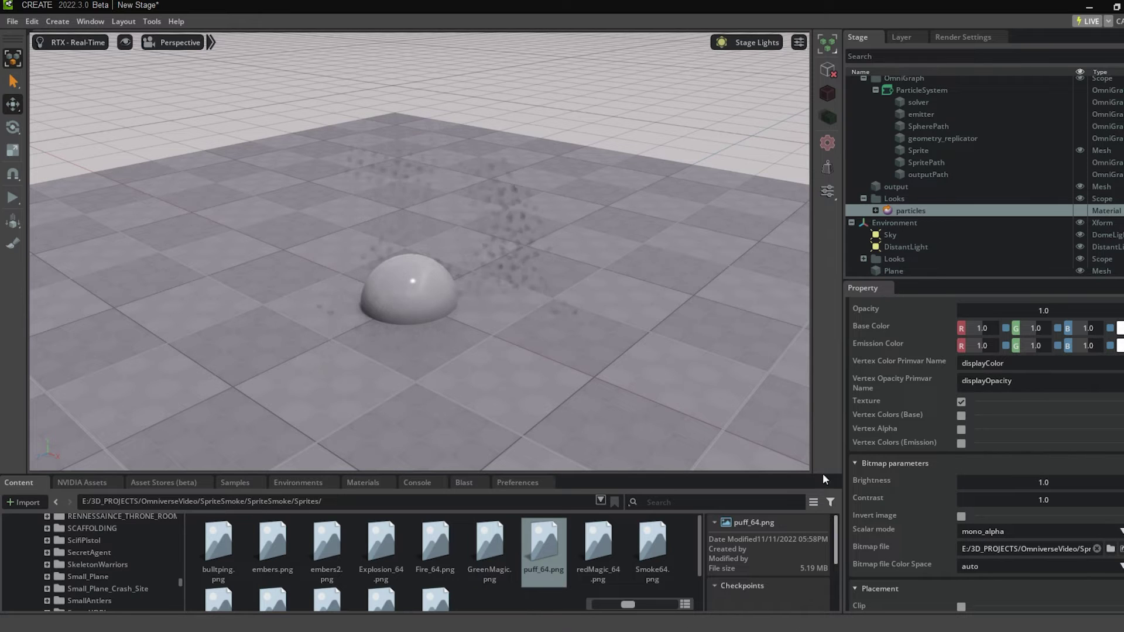
pyautogui.scroll(3, 422, 271)
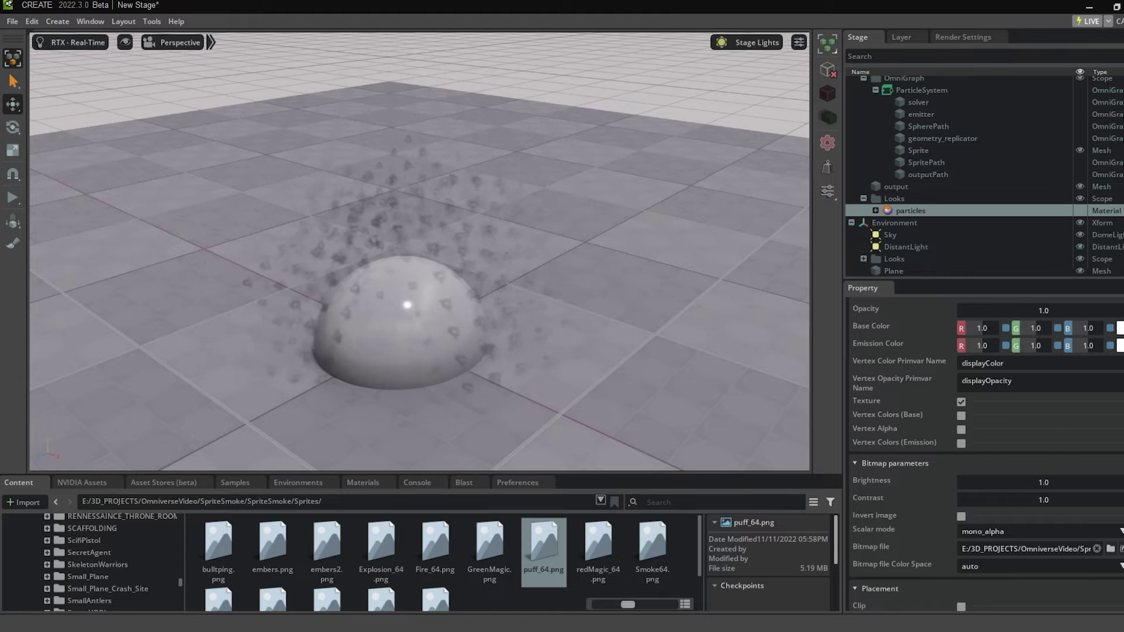
pyautogui.click(190, 226)
# Open an enlarged Particles Editor on the /World/OmniGraph/ParticleSystem graph
pyautogui.click(96, 21)
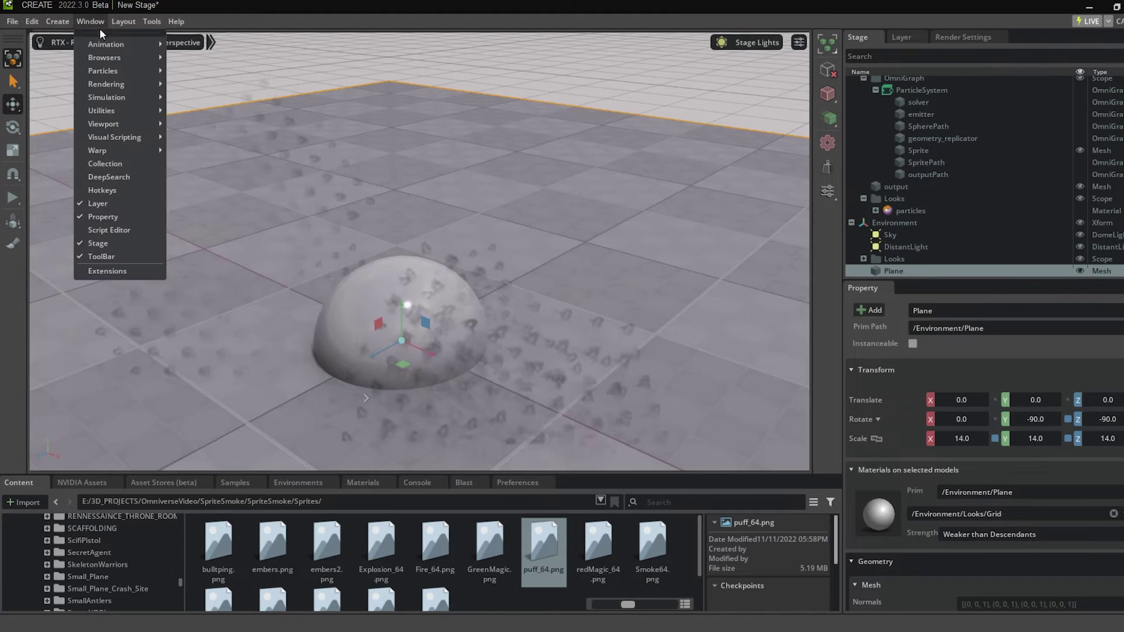
pyautogui.moveTo(107, 69)
pyautogui.click(186, 72)
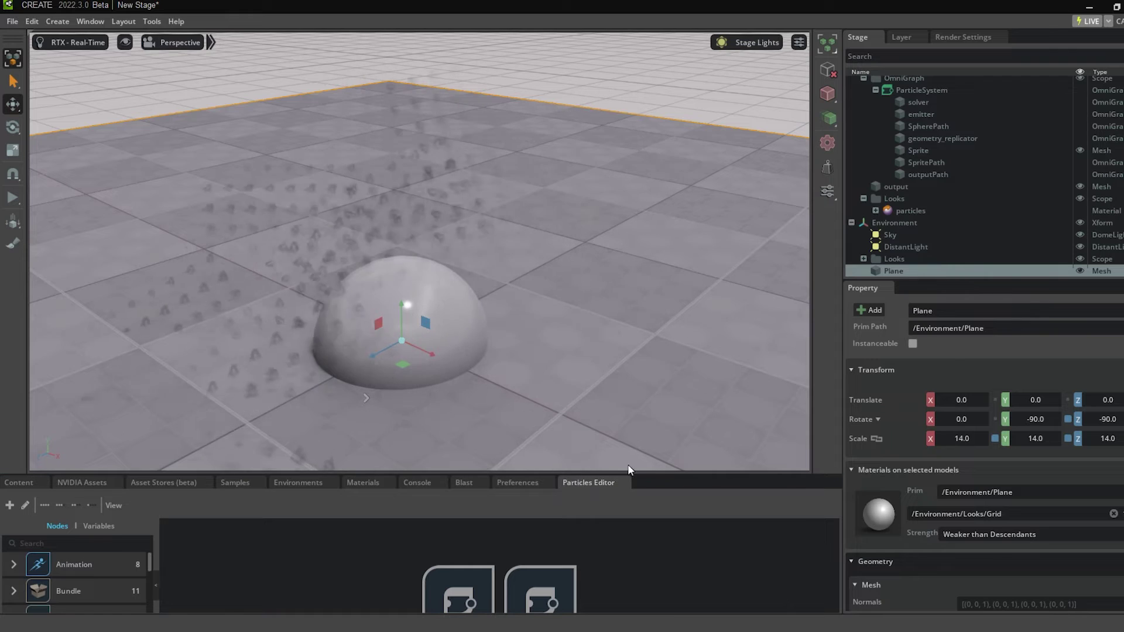
pyautogui.moveTo(627, 473); pyautogui.dragTo(635, 388)
pyautogui.click(470, 524)
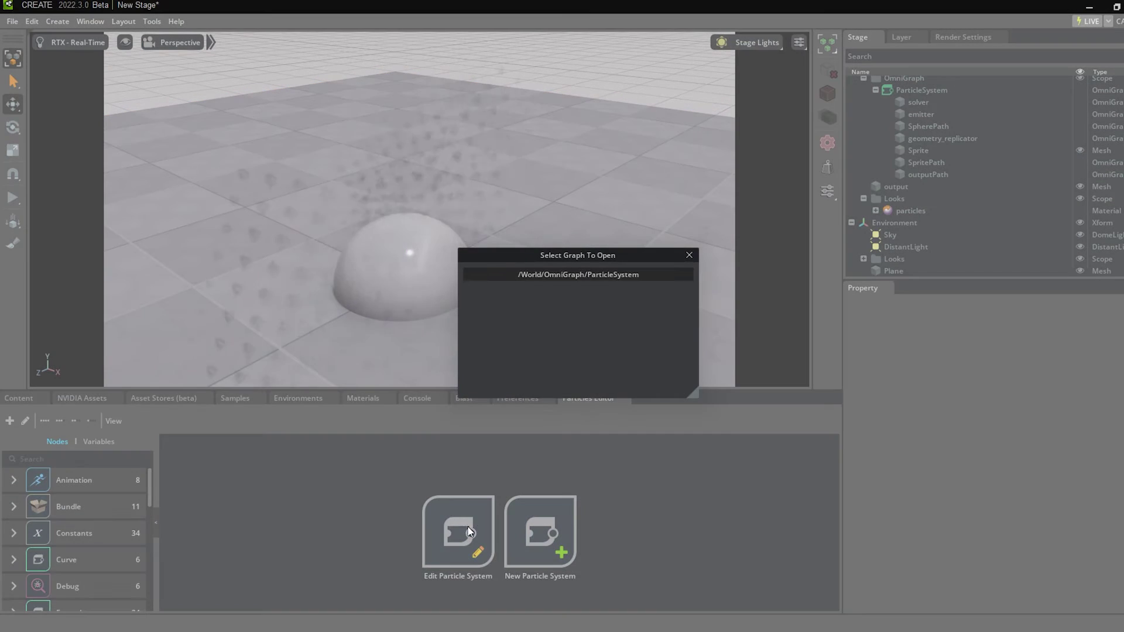
pyautogui.click(553, 275)
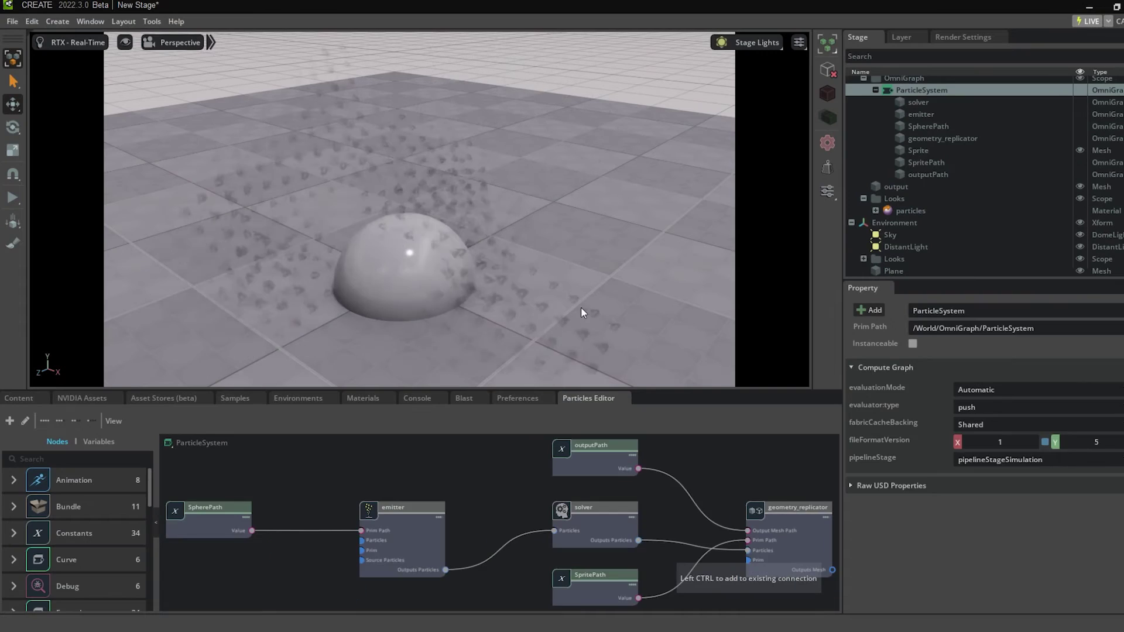
# Rearrange the graph, moving SpritePath beside outputPath and repositioning the solver node
pyautogui.moveTo(673, 388); pyautogui.dragTo(673, 362)
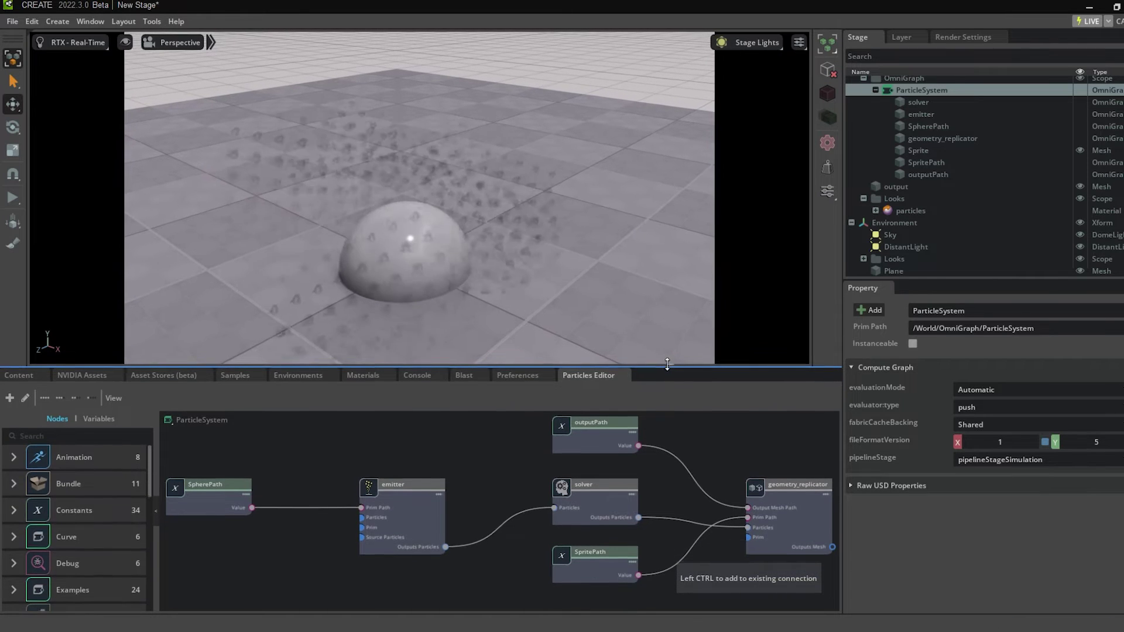
pyautogui.click(461, 473)
pyautogui.moveTo(485, 465); pyautogui.dragTo(324, 458, button='middle')
pyautogui.moveTo(426, 556); pyautogui.dragTo(368, 439)
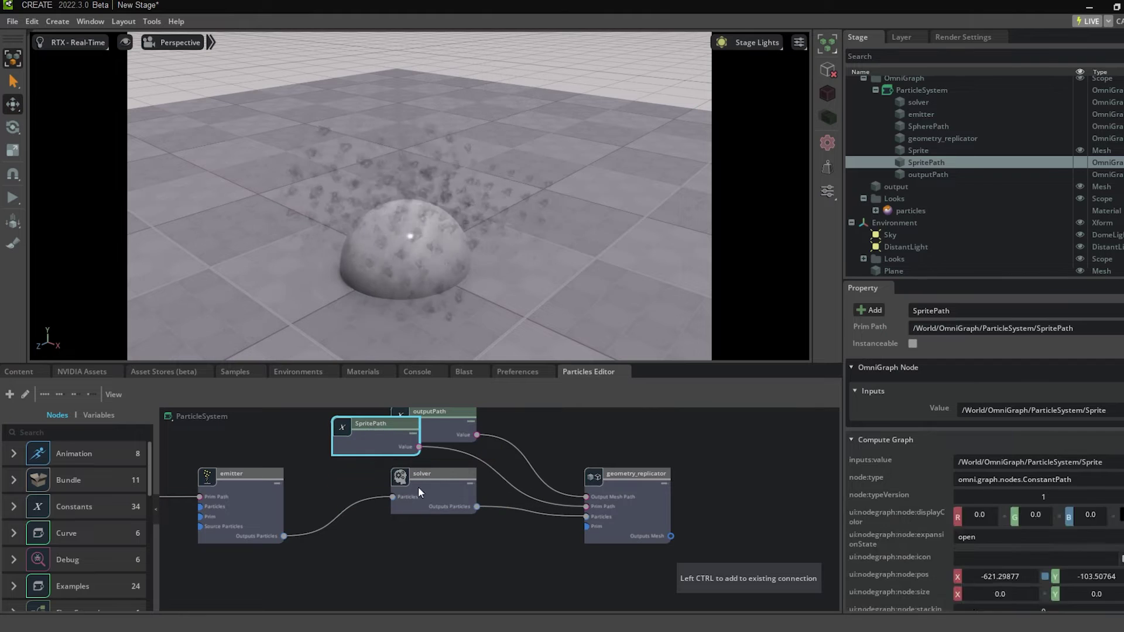
pyautogui.moveTo(431, 505); pyautogui.dragTo(439, 529)
pyautogui.scroll(5, 557, 498)
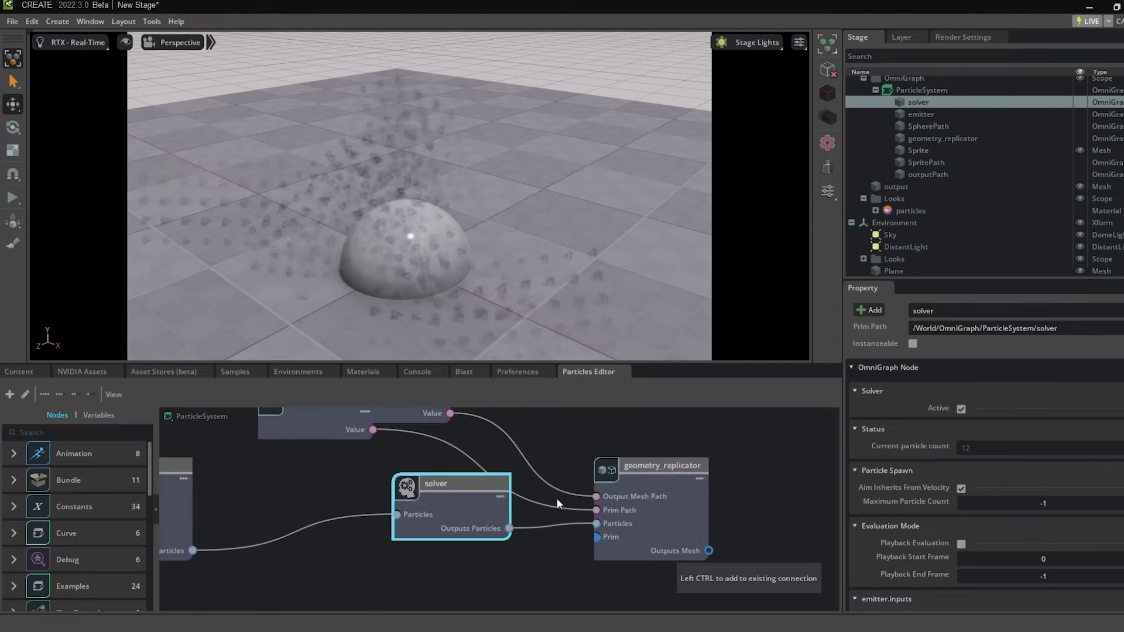
pyautogui.moveTo(410, 507); pyautogui.dragTo(382, 503)
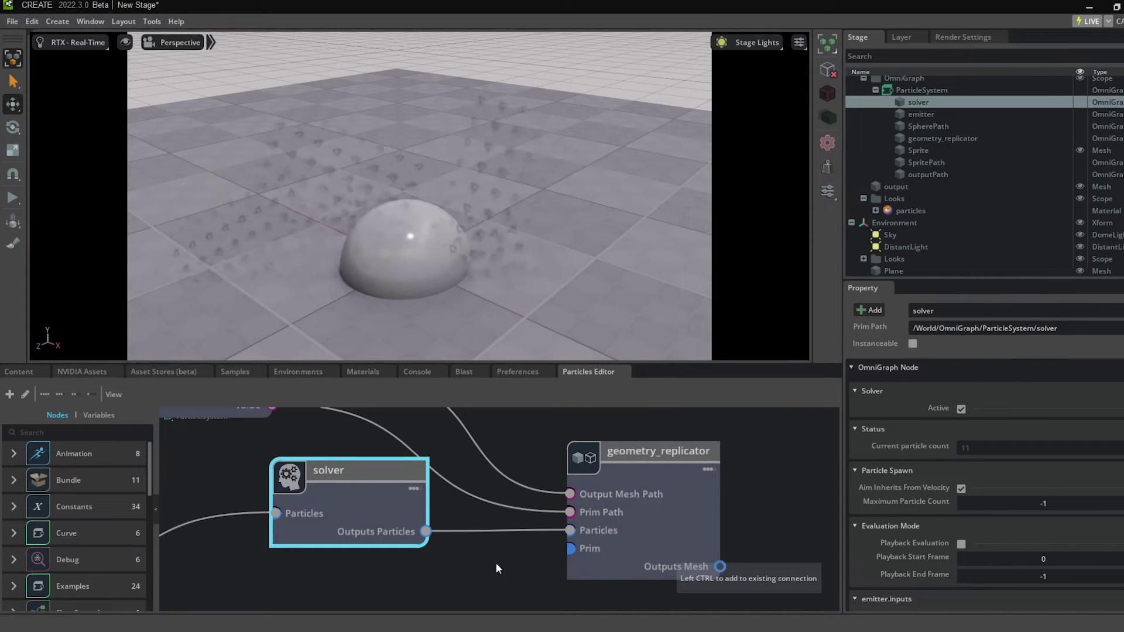
# Add an st_panner node and wire it between solver and geometry_replicator
pyautogui.click(35, 432)
pyautogui.write('ST PANNER')
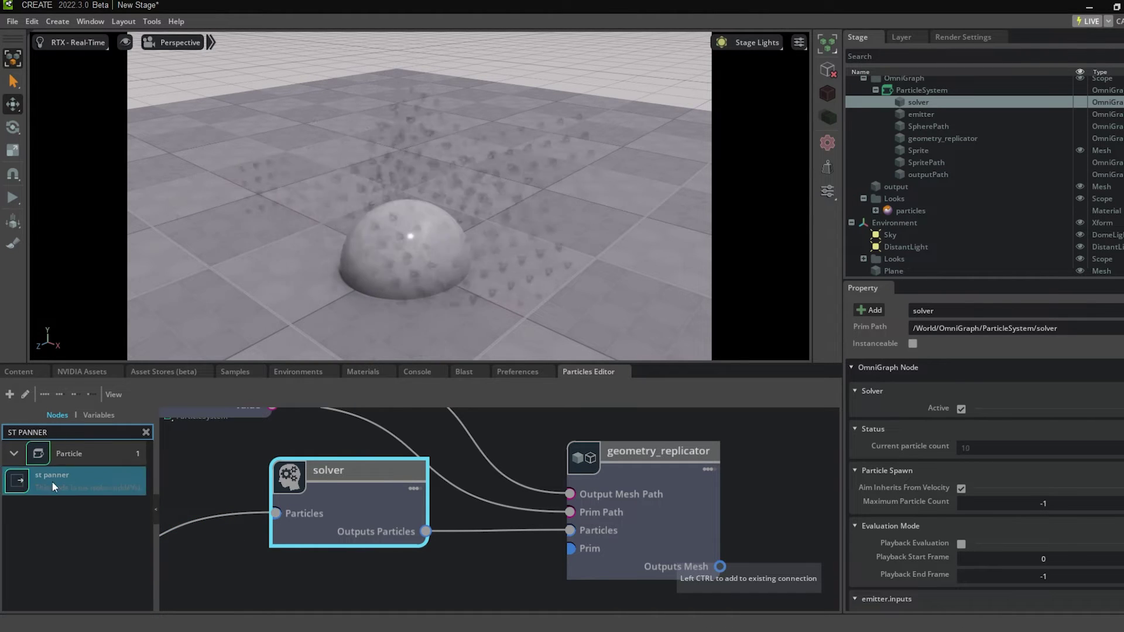
pyautogui.moveTo(51, 483); pyautogui.dragTo(415, 562)
pyautogui.moveTo(490, 465); pyautogui.dragTo(498, 520)
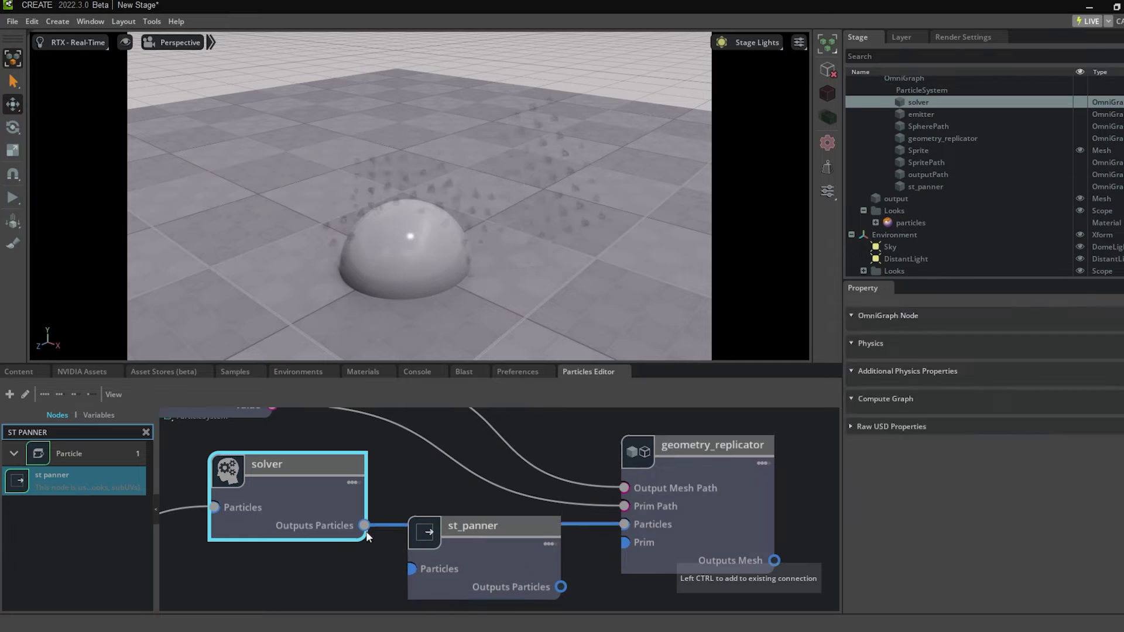
pyautogui.moveTo(364, 525); pyautogui.dragTo(414, 555)
pyautogui.moveTo(564, 573); pyautogui.dragTo(624, 523)
pyautogui.moveTo(506, 526); pyautogui.dragTo(511, 524)
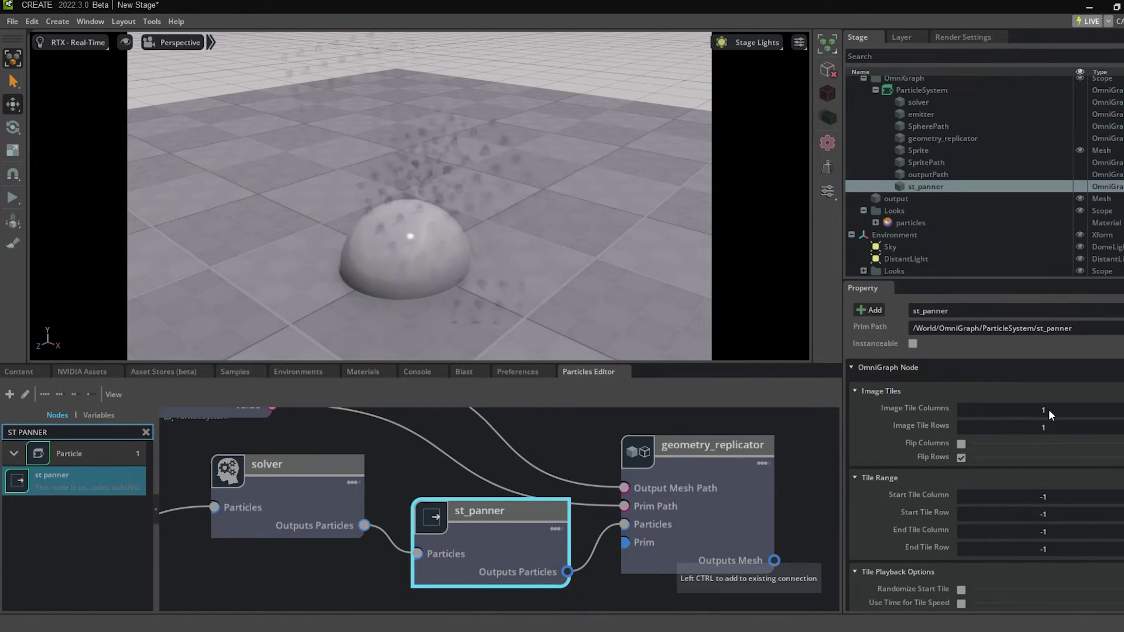
# Set st_panner's Image Tile Columns and Rows to 8 and view the animated smoke
pyautogui.write('8')
pyautogui.press('Tab')
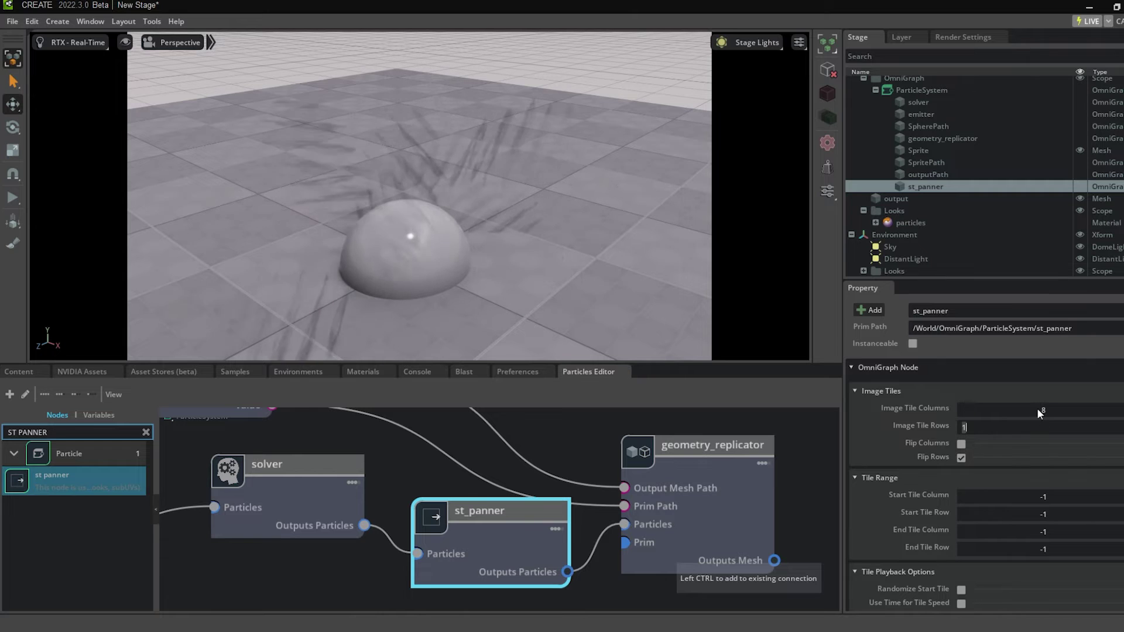
pyautogui.write('8')
pyautogui.press('Return')
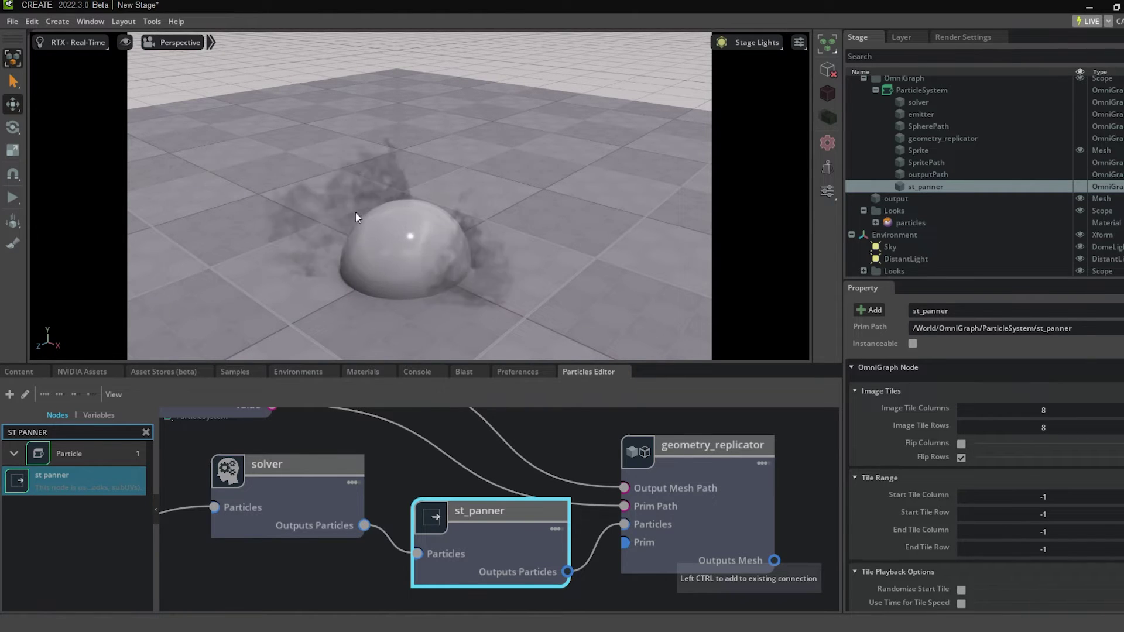
pyautogui.moveTo(356, 213); pyautogui.dragTo(385, 235, button='middle')
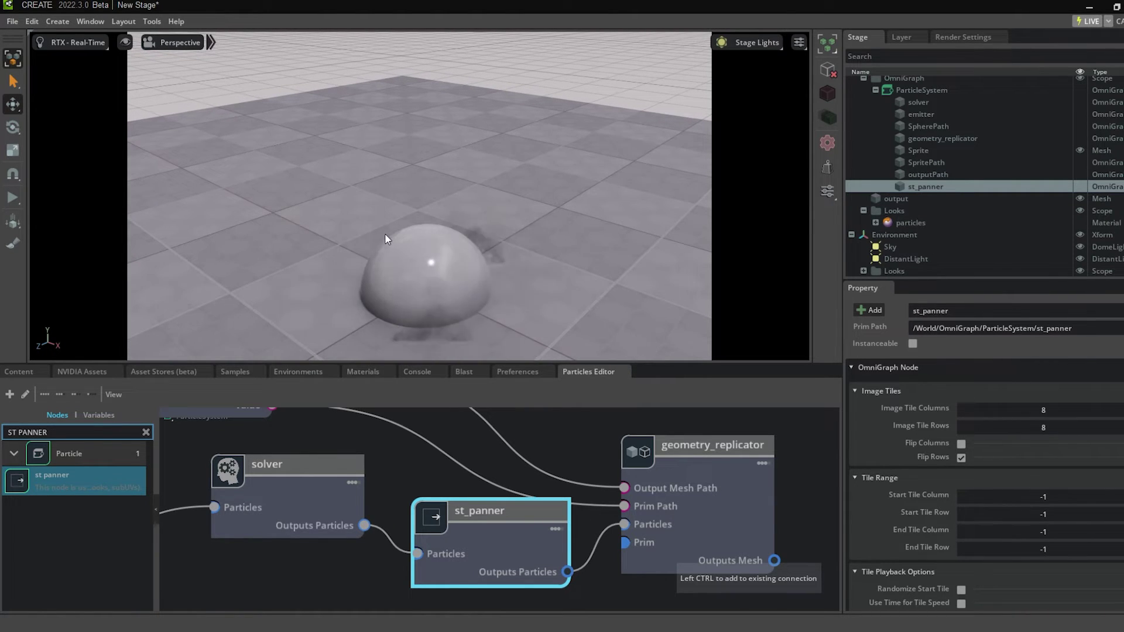
pyautogui.keyDown('alt'); pyautogui.moveTo(385, 233); pyautogui.dragTo(550, 265); pyautogui.keyUp('alt')
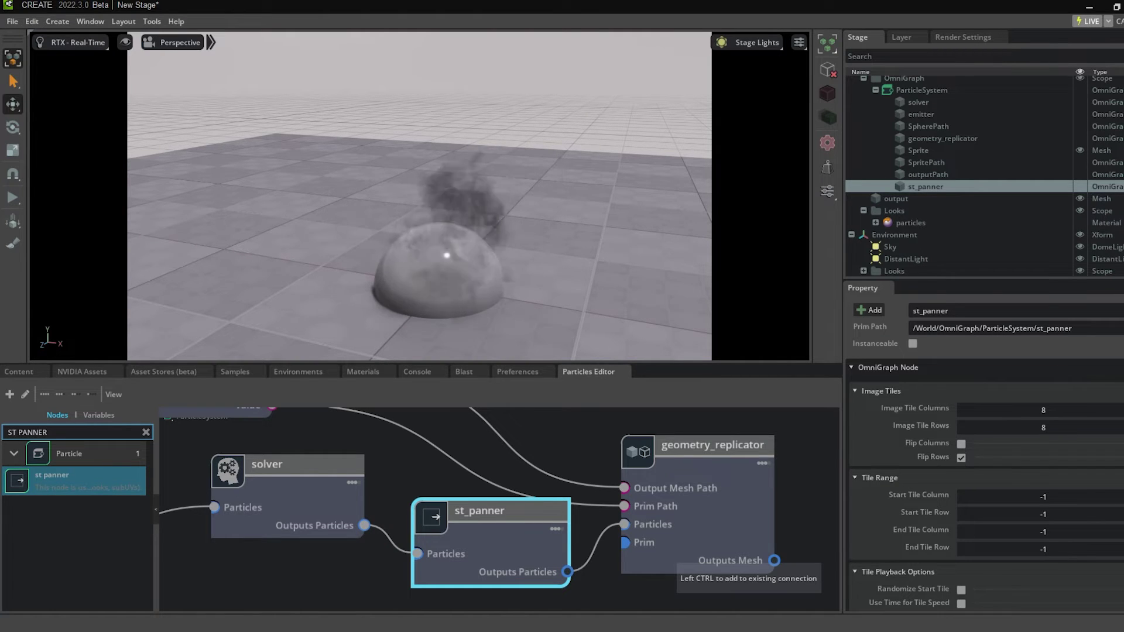
# Set the emitter's Emit Along Axis to 1.0
pyautogui.click(918, 114)
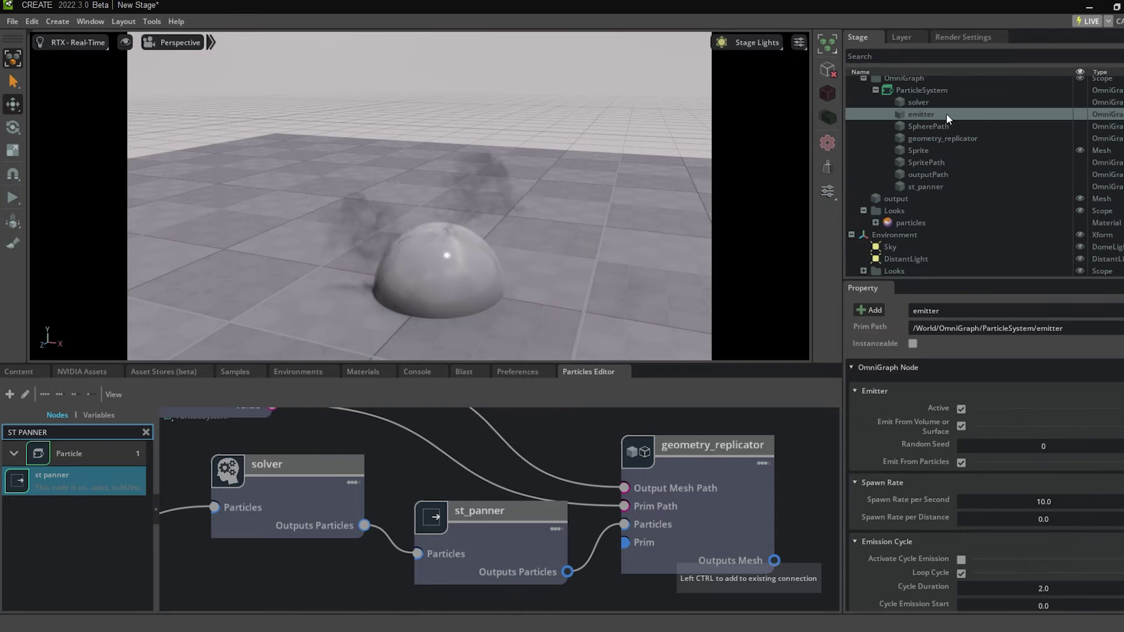
pyautogui.scroll(-4, 913, 486)
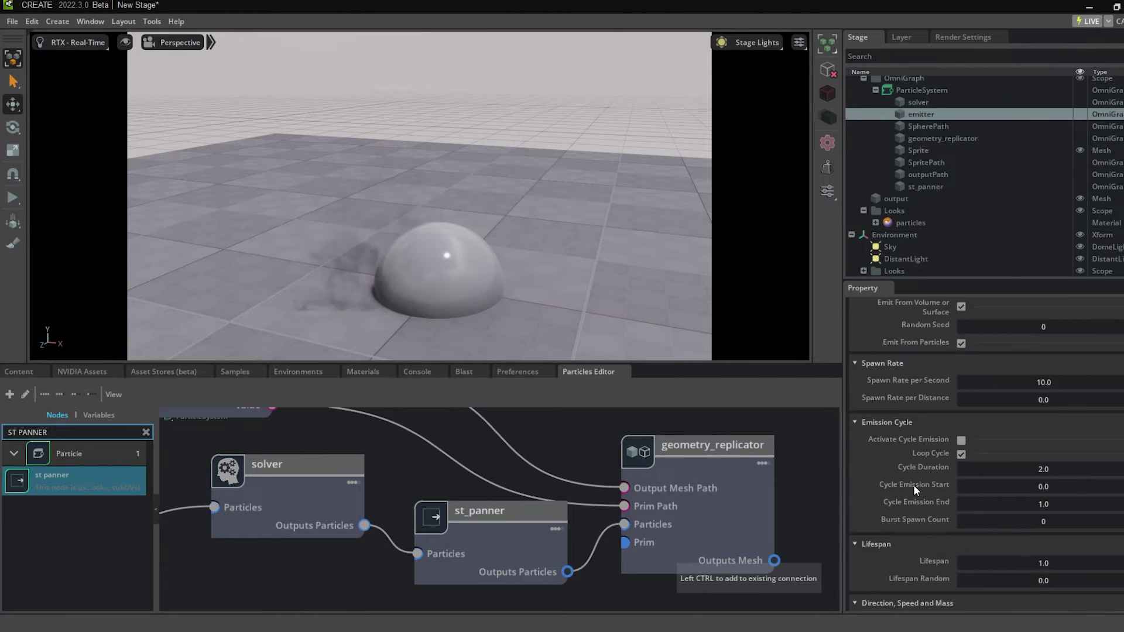
pyautogui.doubleClick(1043, 503)
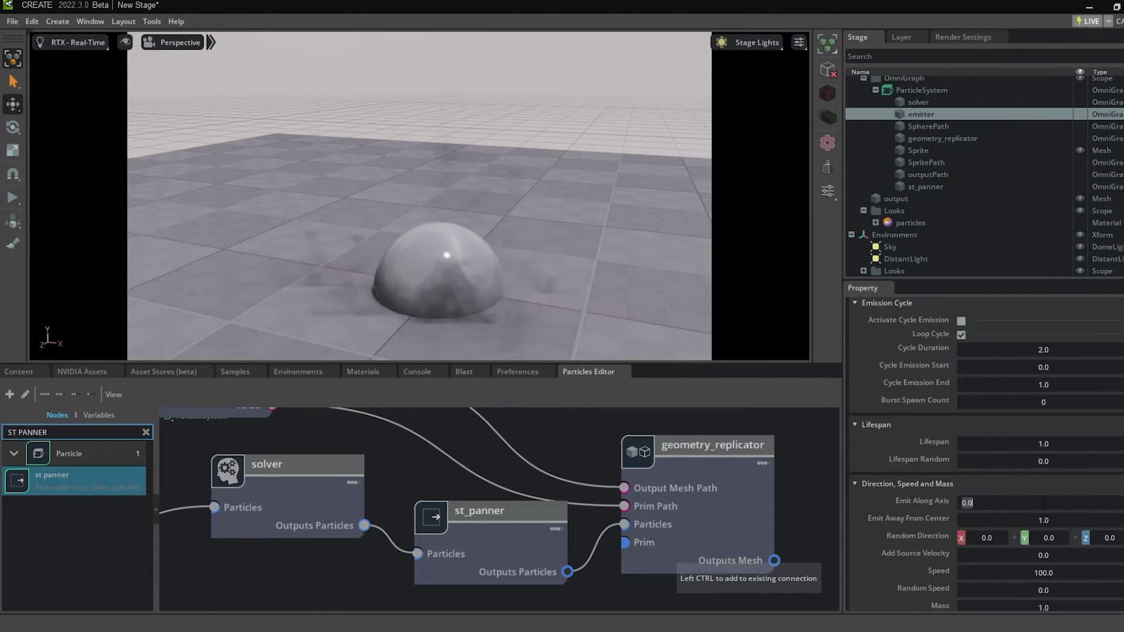
pyautogui.write('1')
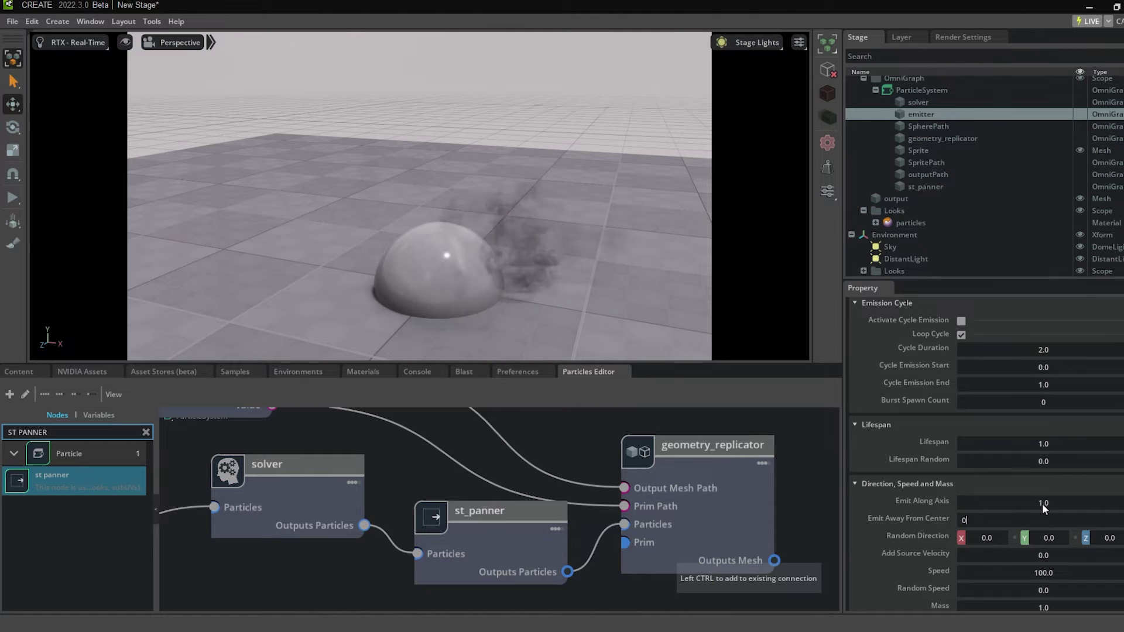
pyautogui.scroll(1, 895, 117)
# Rotate the Sphere 90 on Z, scale it to about 0.247, and hide it
pyautogui.click(895, 95)
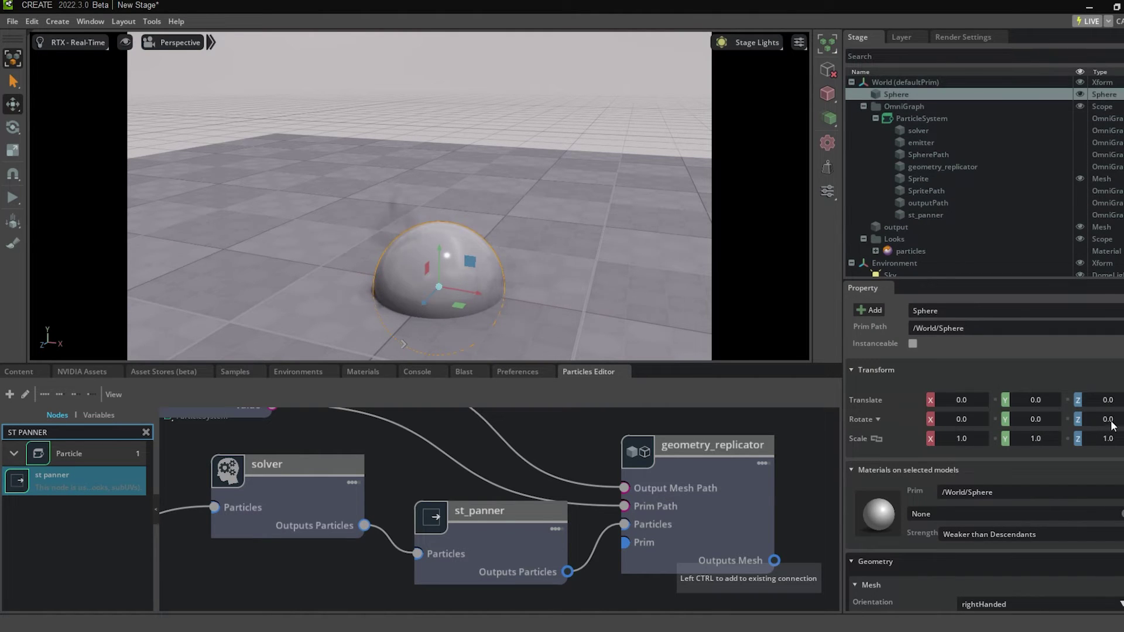
pyautogui.write('9')
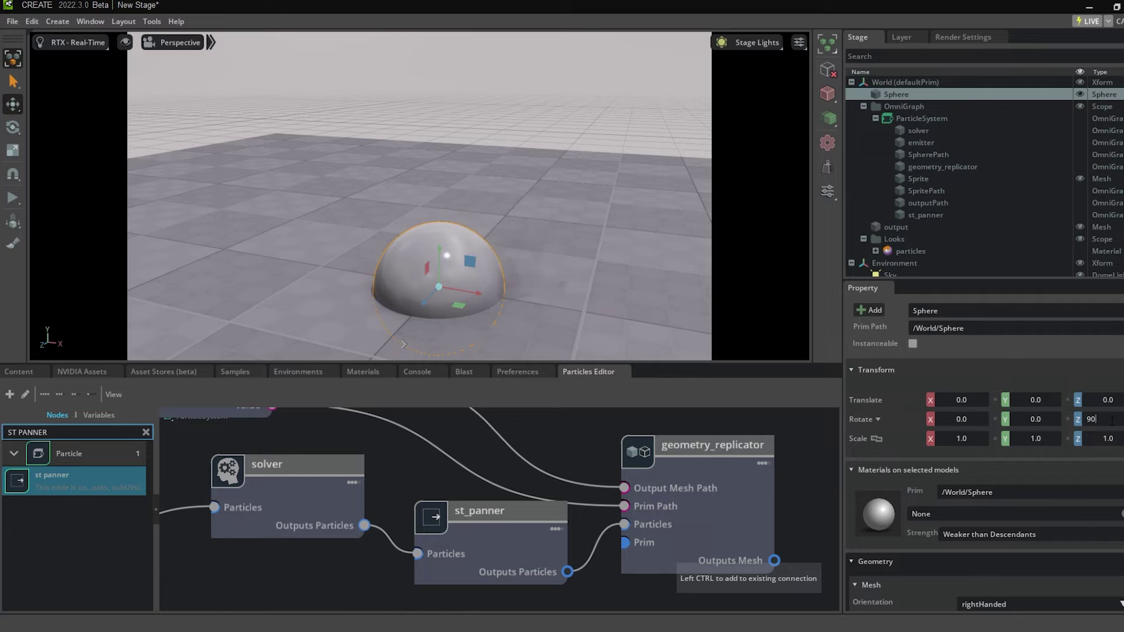
pyautogui.scroll(-2, 410, 202)
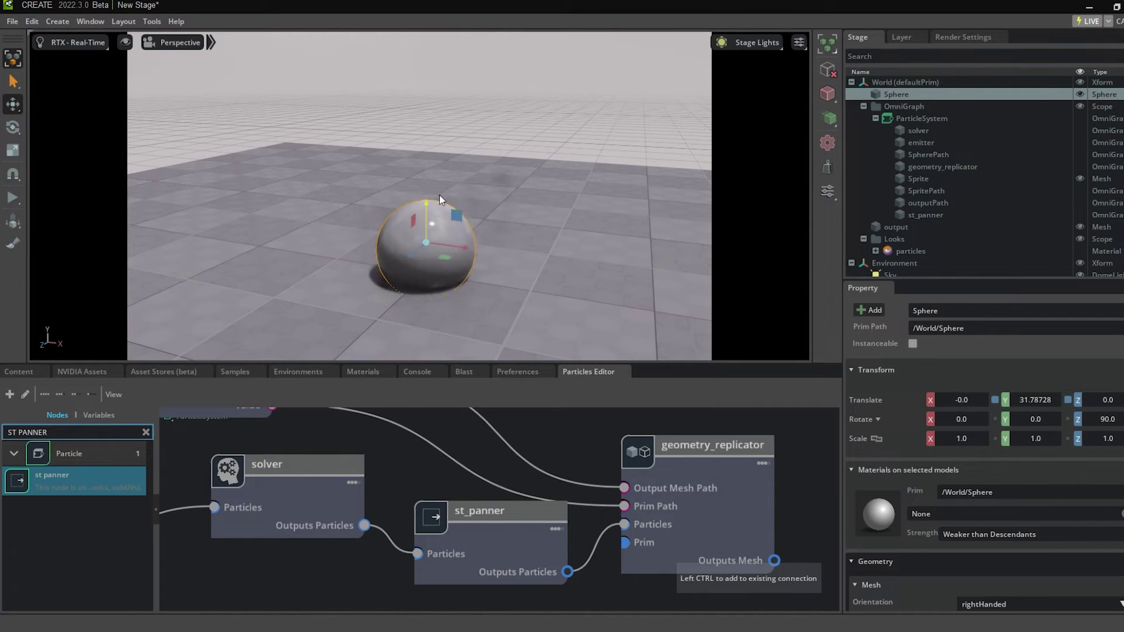
pyautogui.press('r')
pyautogui.moveTo(425, 215); pyautogui.dragTo(524, 193)
pyautogui.moveTo(524, 188); pyautogui.dragTo(503, 265, button='middle')
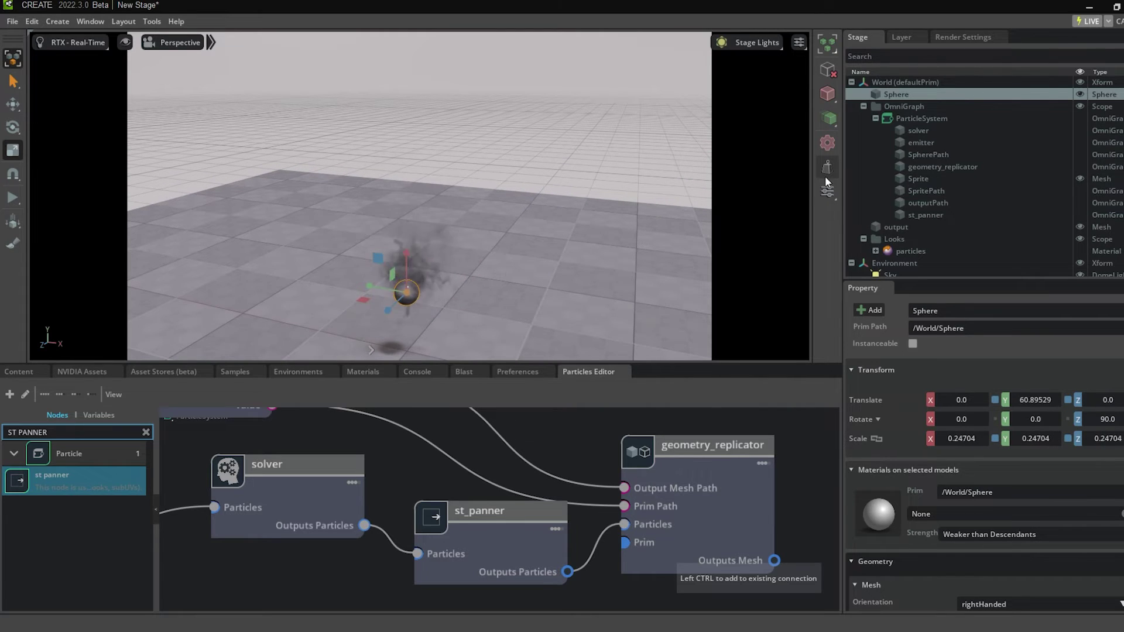
pyautogui.click(1080, 94)
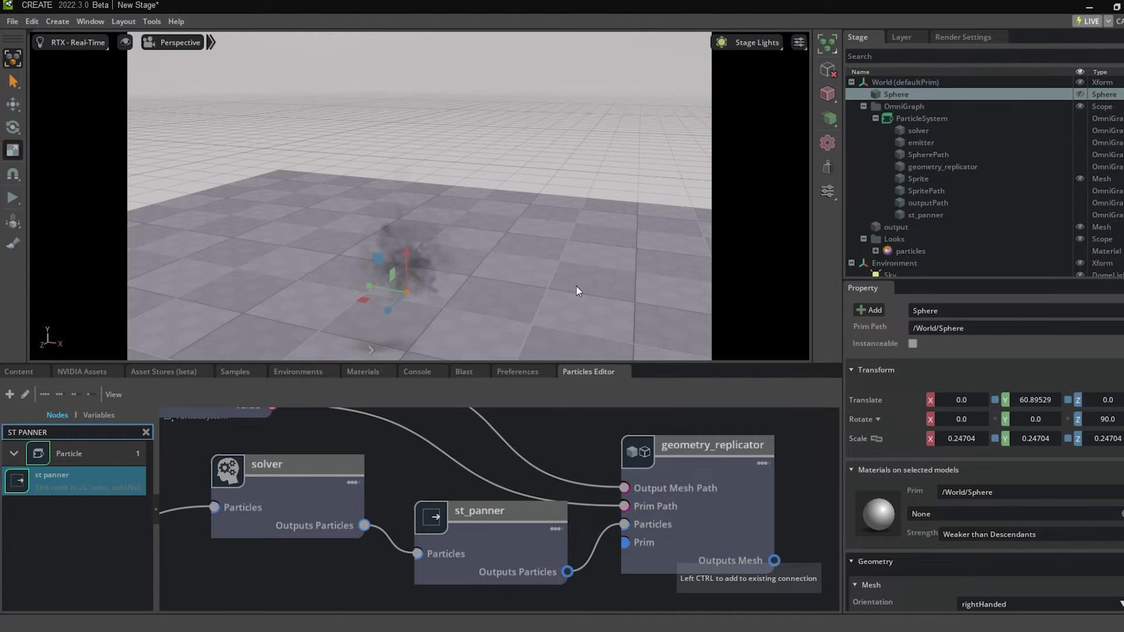
pyautogui.click(916, 142)
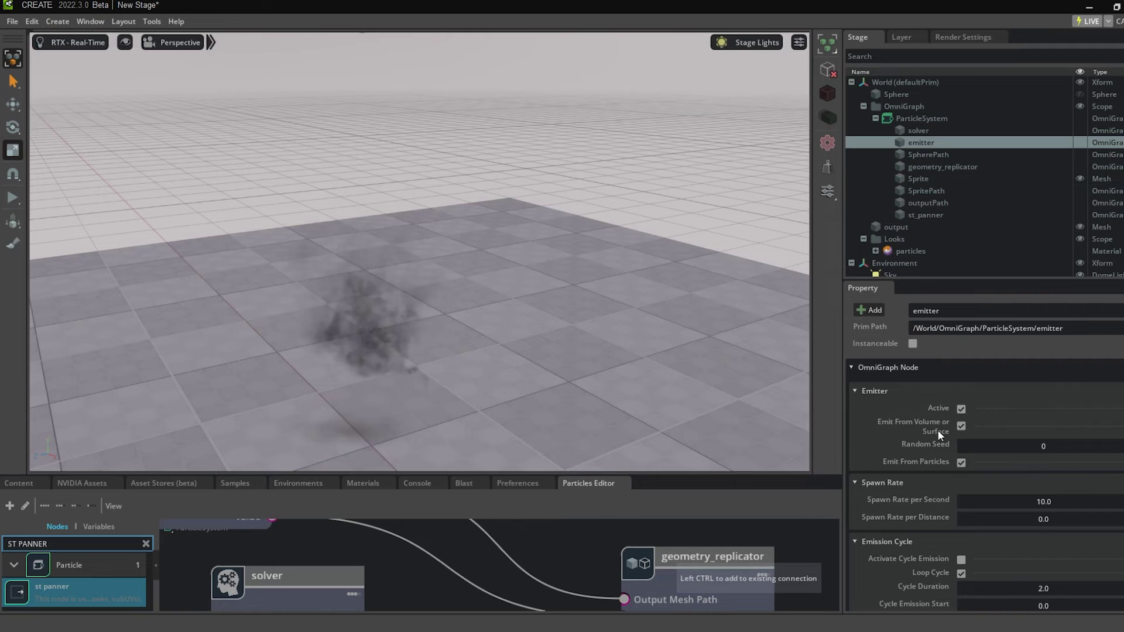
# Set emitter Lifespan Random to 2.0 and Spawn Rate per Second to 20.0, then view the smoke from above
pyautogui.scroll(-5, 942, 439)
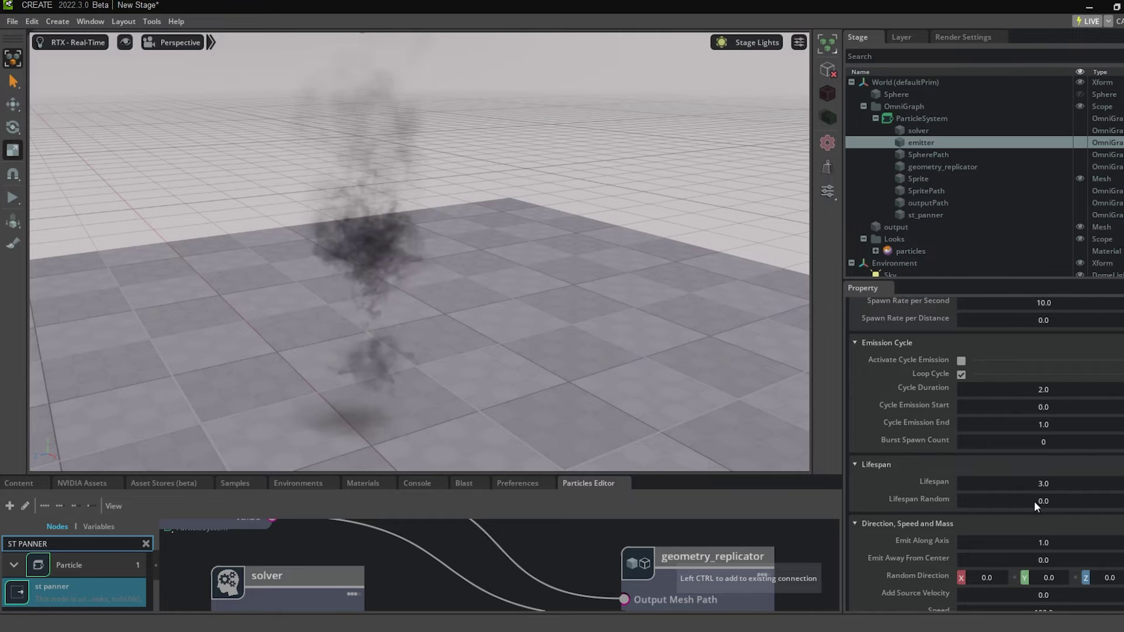
pyautogui.doubleClick(1034, 502)
pyautogui.write('2')
pyautogui.press('Return')
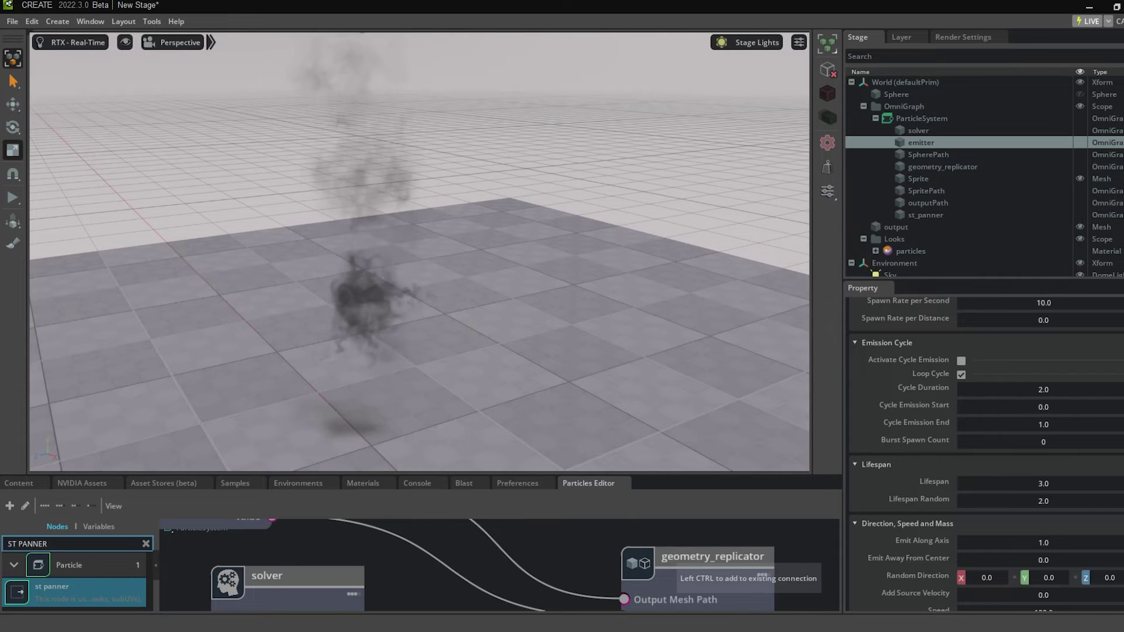
pyautogui.scroll(3, 992, 490)
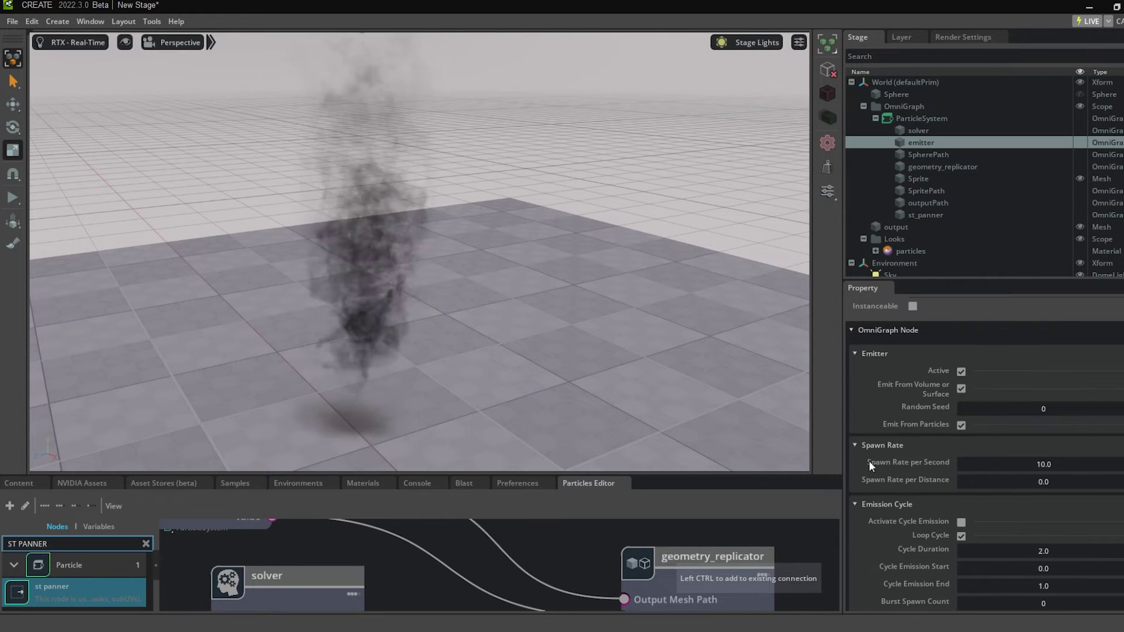
pyautogui.doubleClick(1032, 462)
pyautogui.write('20')
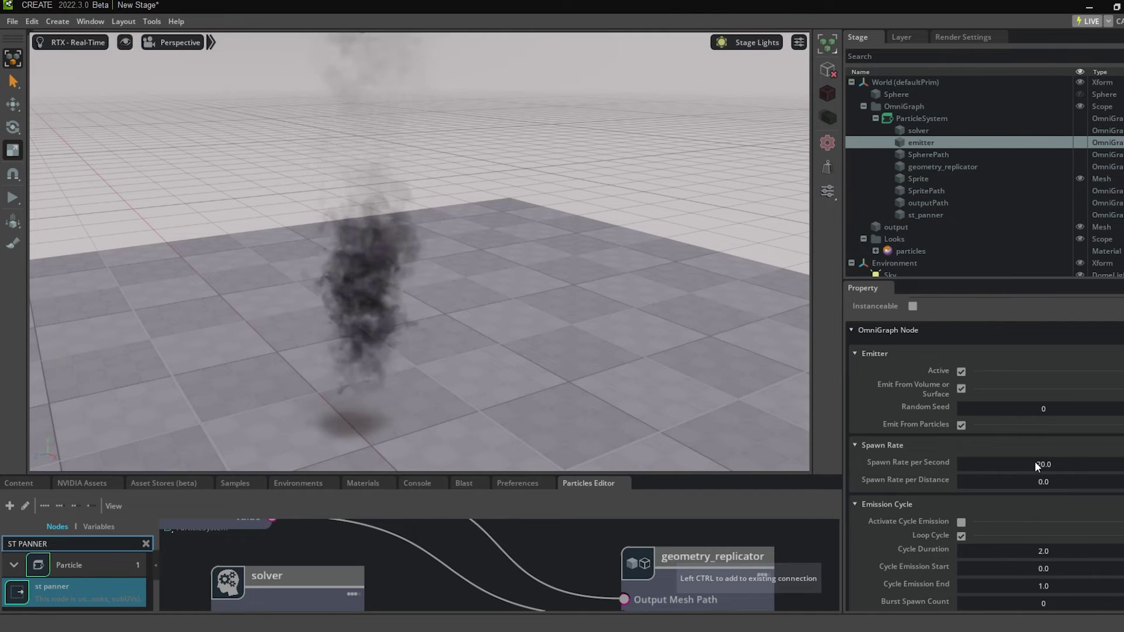
pyautogui.press('Return')
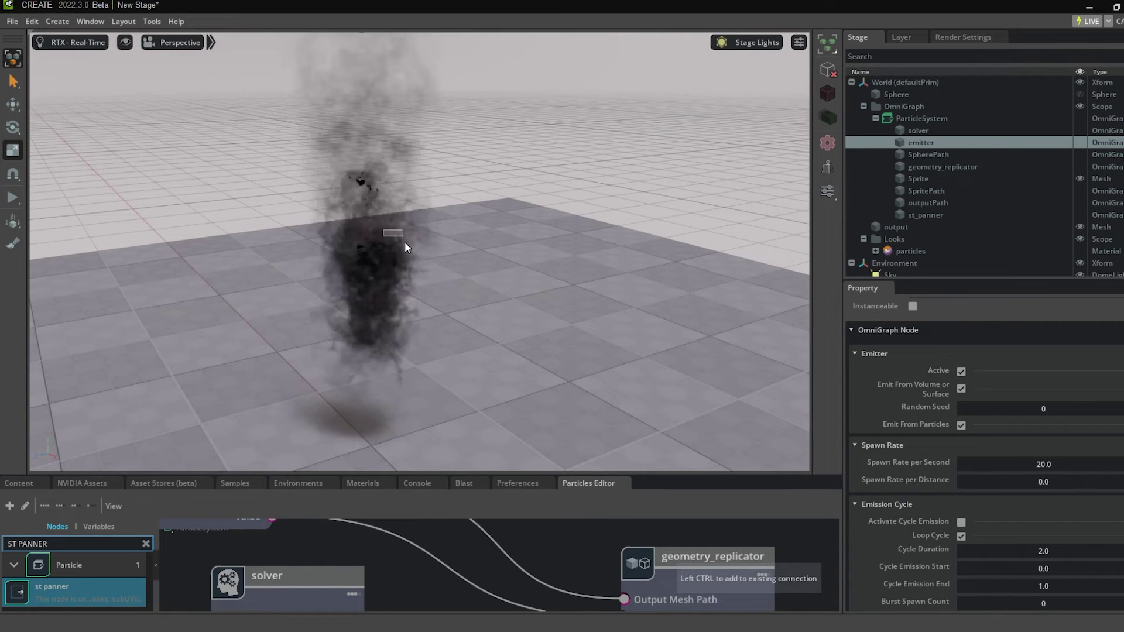
pyautogui.click(490, 286)
pyautogui.keyDown('alt'); pyautogui.moveTo(490, 286); pyautogui.dragTo(501, 294); pyautogui.keyUp('alt')
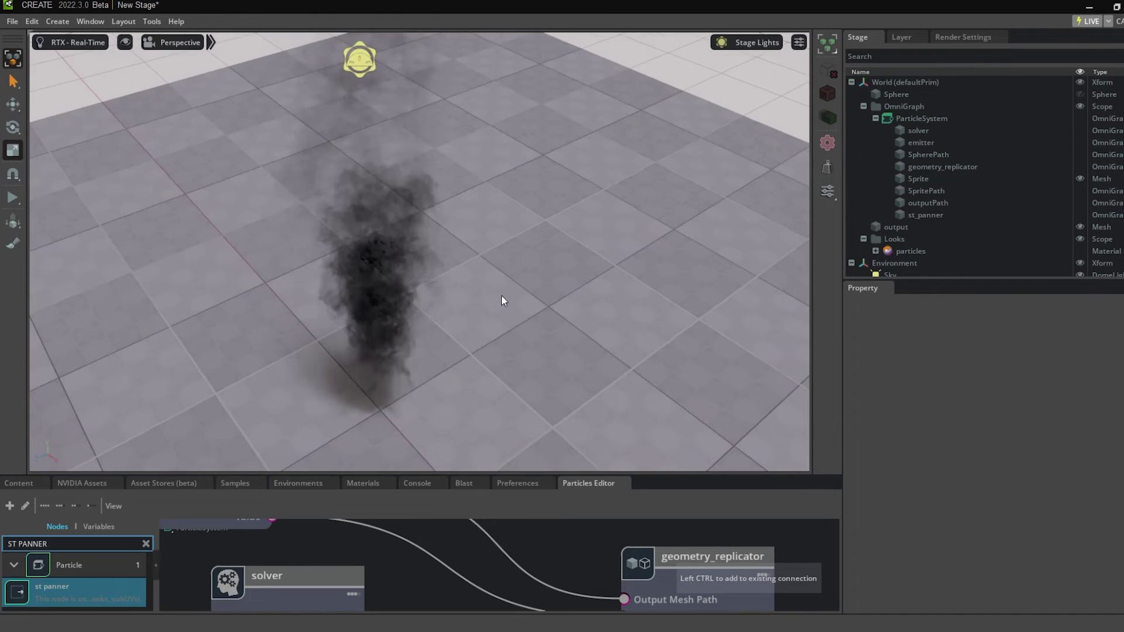
pyautogui.keyDown('alt'); pyautogui.moveTo(367, 205); pyautogui.dragTo(444, 257); pyautogui.keyUp('alt')
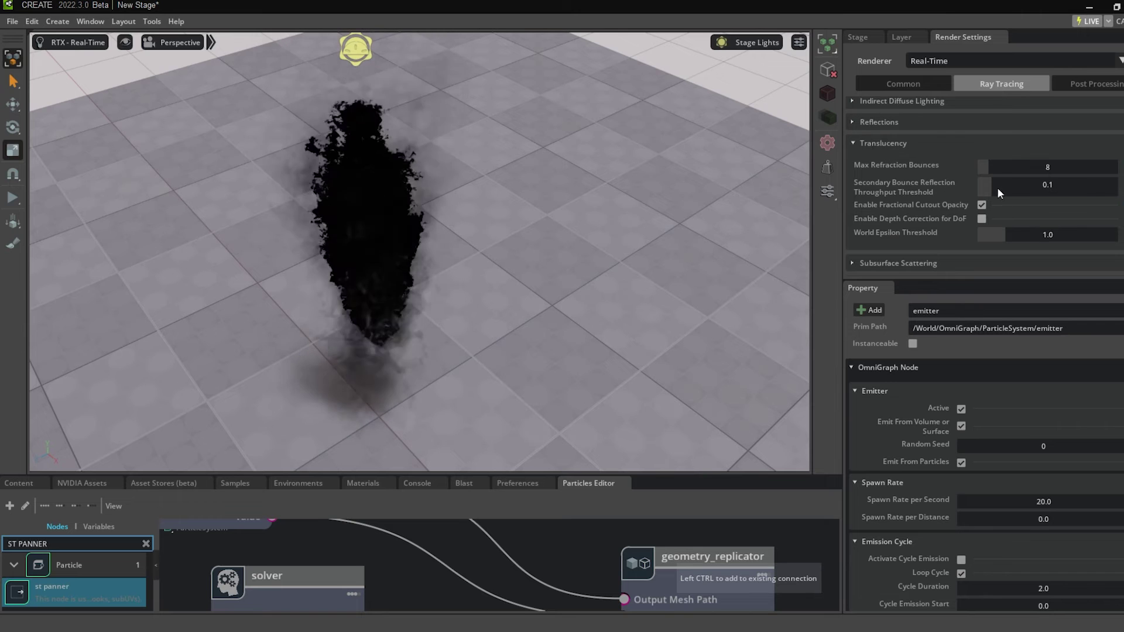
# Raise Max Refraction Bounces from 8 to about 22 so the smoke renders soft, not black
pyautogui.moveTo(988, 166); pyautogui.dragTo(1038, 168)
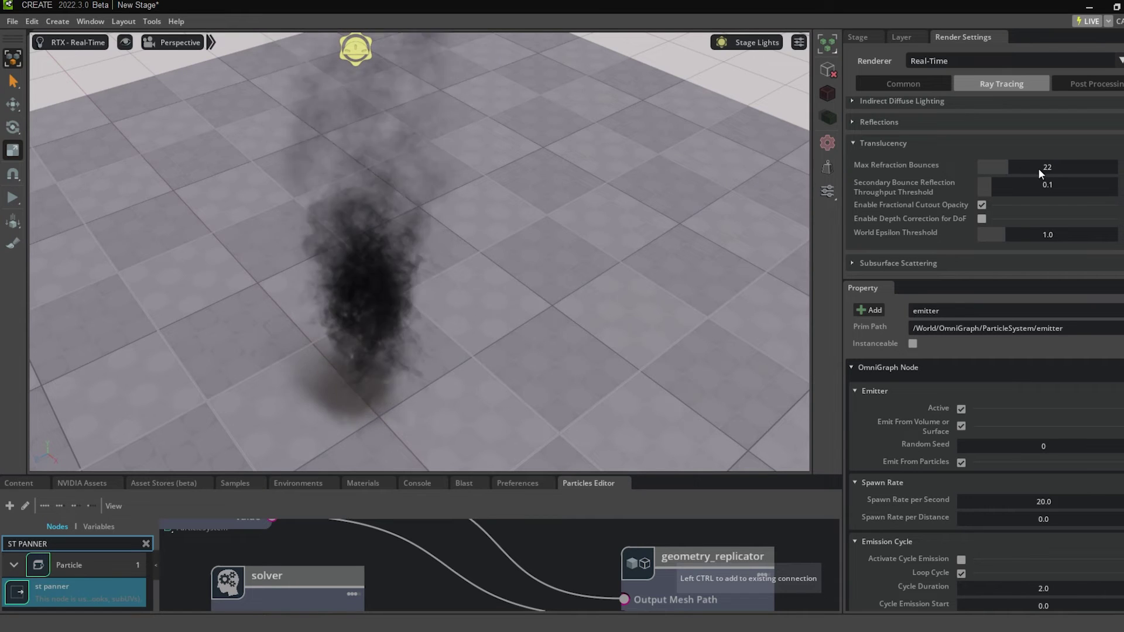
pyautogui.keyDown('alt'); pyautogui.moveTo(454, 315); pyautogui.dragTo(471, 260); pyautogui.keyUp('alt')
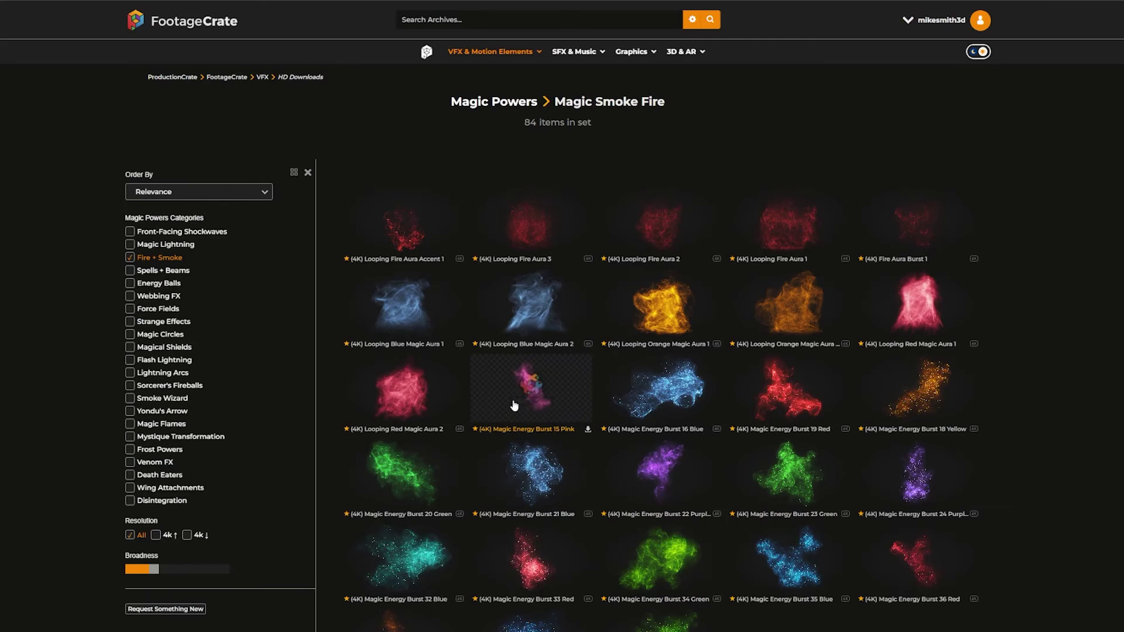
# Preview the Magic Energy Burst 15 Pink and 9mm Looping Shells 4 effects on FootageCrate
pyautogui.click(514, 404)
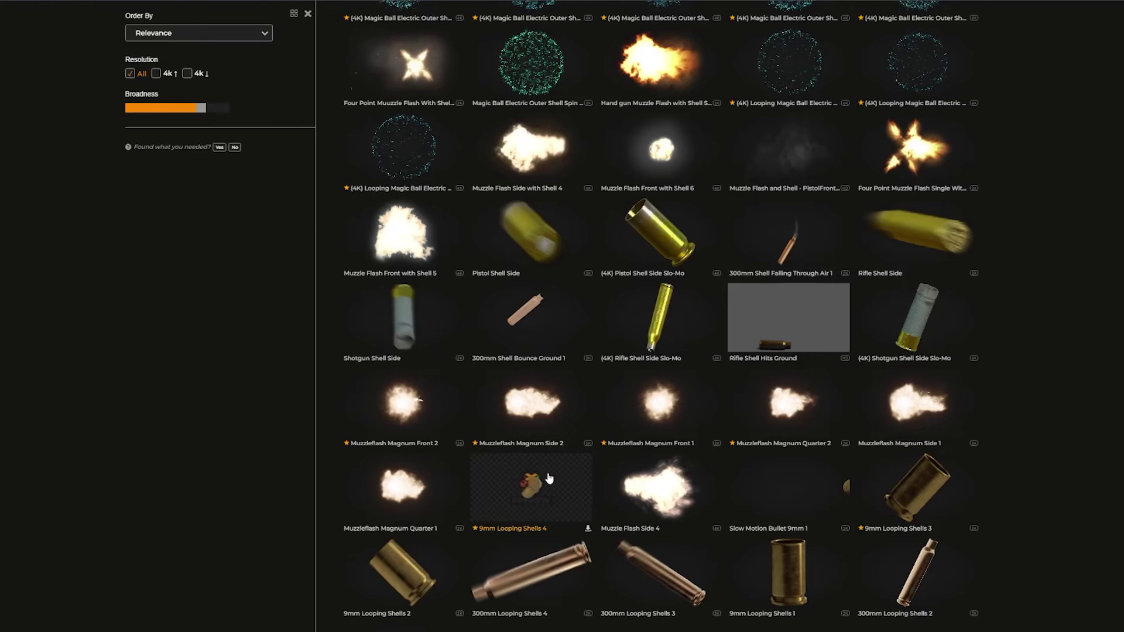
pyautogui.click(549, 479)
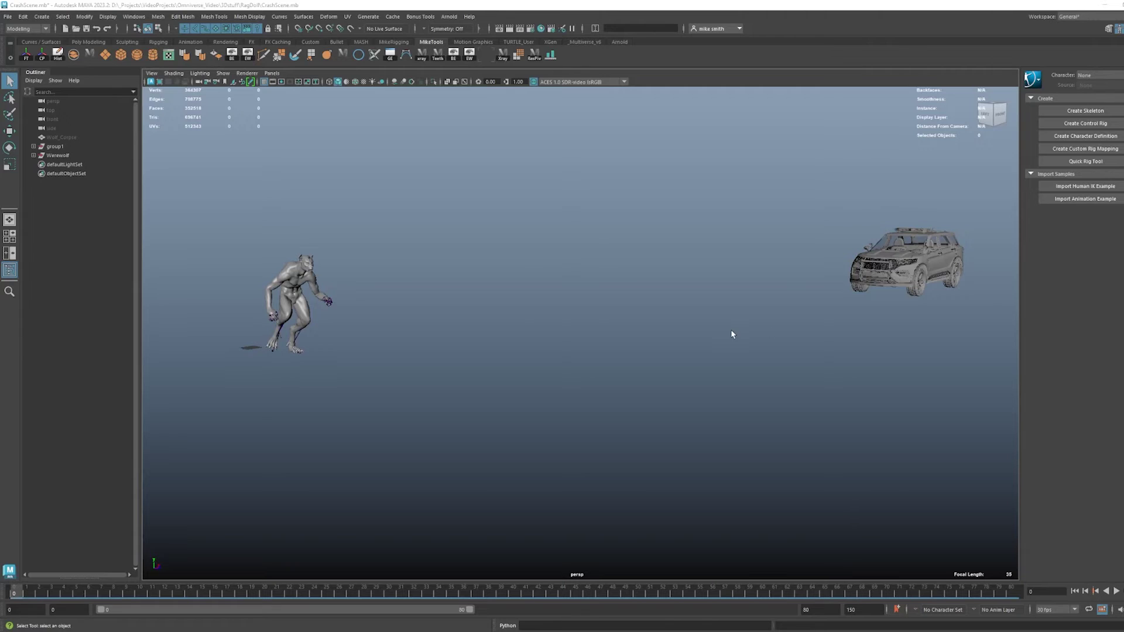
pyautogui.keyDown('alt'); pyautogui.moveTo(688, 347); pyautogui.dragTo(696, 349); pyautogui.keyUp('alt')
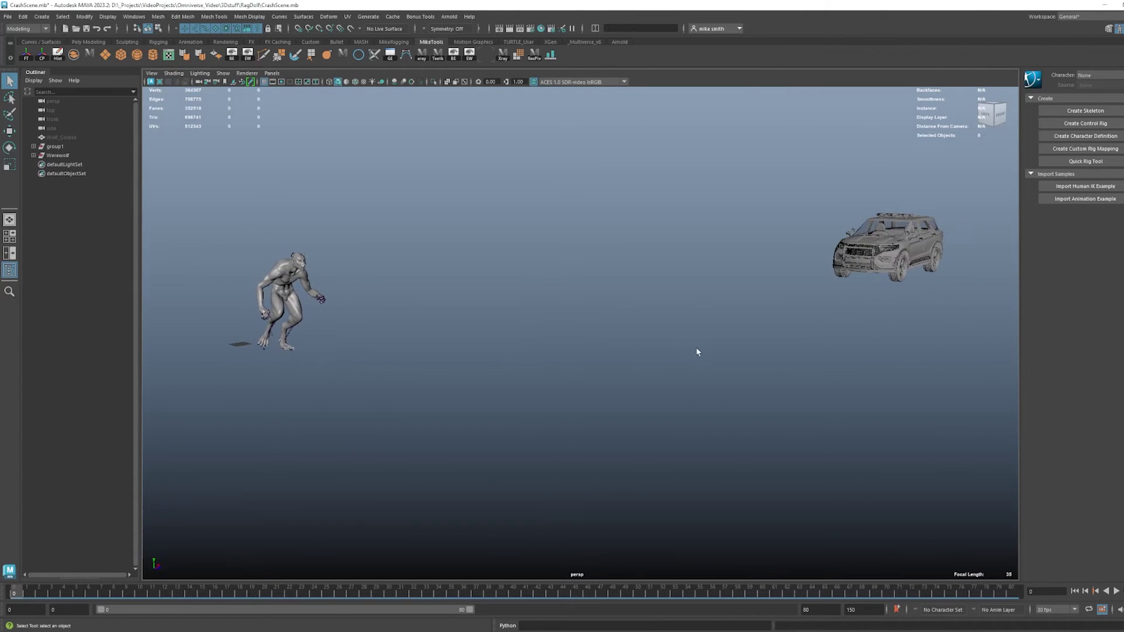
pyautogui.keyDown('alt'); pyautogui.moveTo(685, 352); pyautogui.dragTo(669, 362, button='middle'); pyautogui.keyUp('alt')
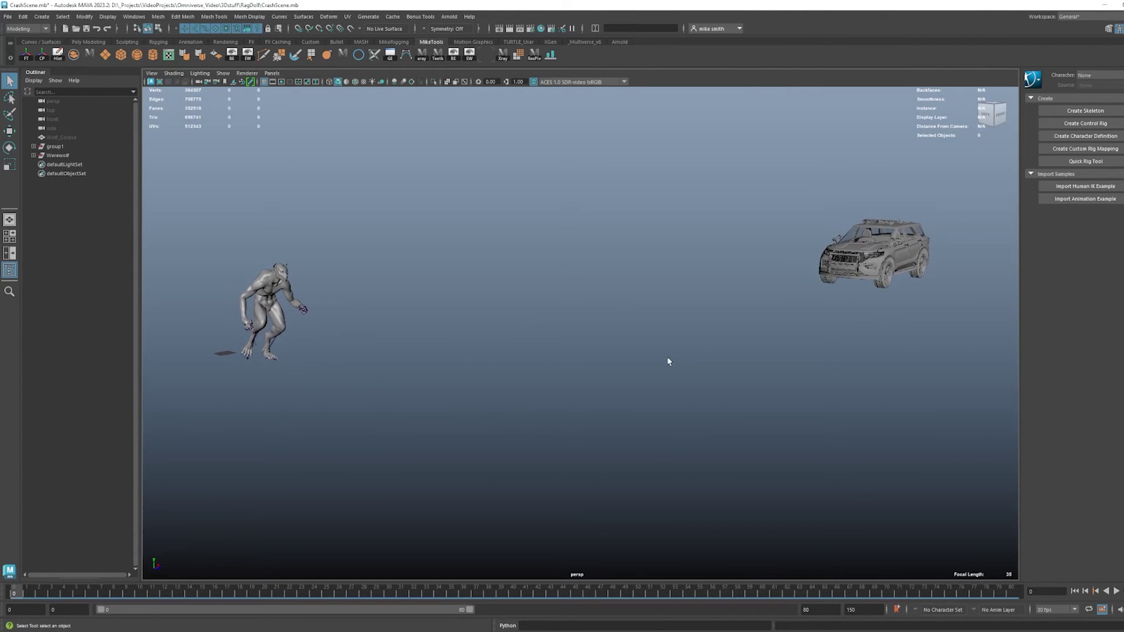
pyautogui.click(1115, 591)
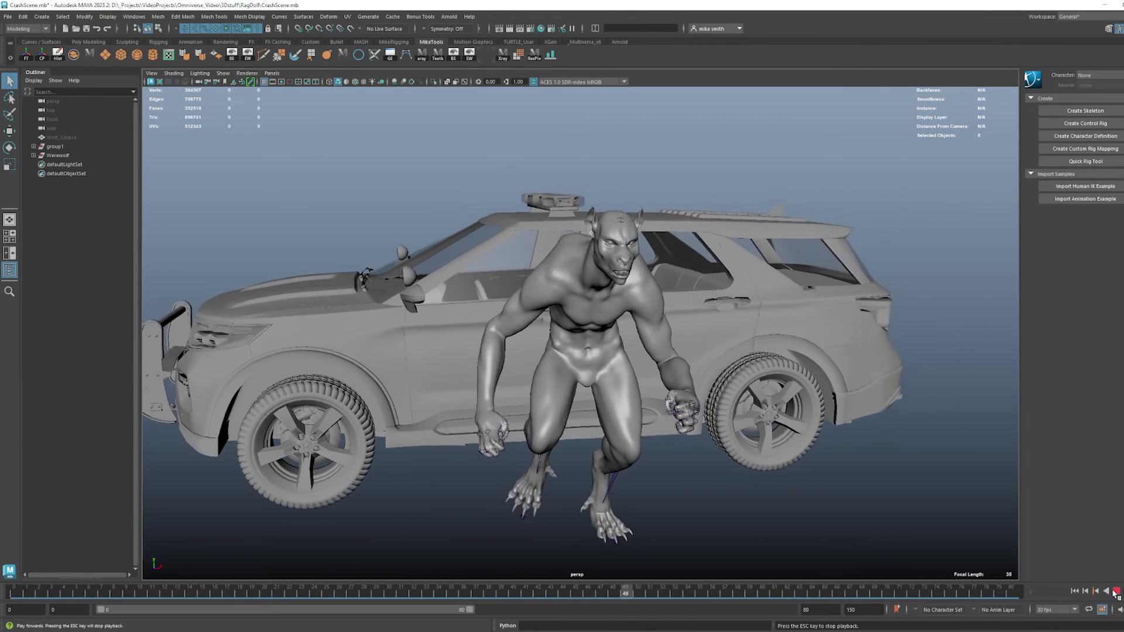
pyautogui.press('Escape')
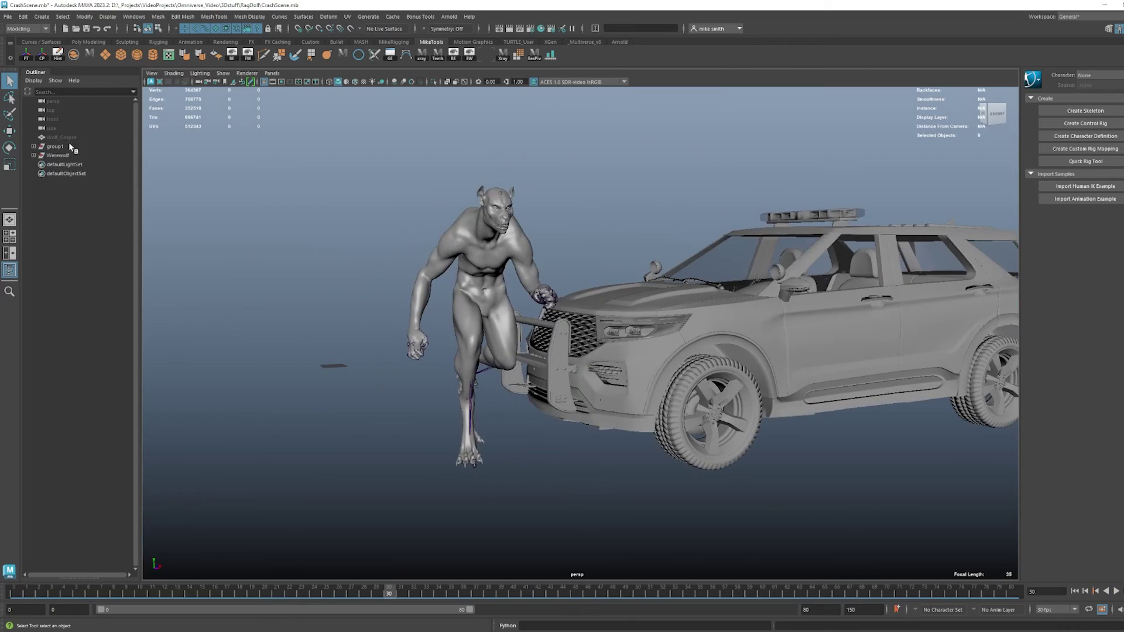
pyautogui.click(62, 137)
pyautogui.hotkey('alt', 'v')
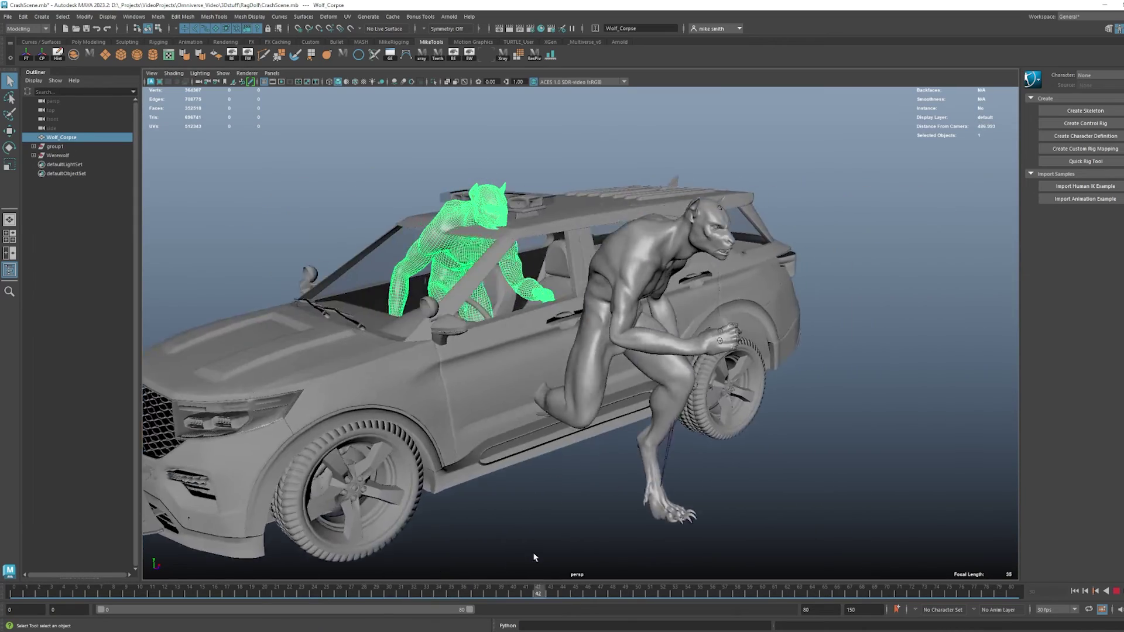
pyautogui.press('Escape')
pyautogui.keyDown('alt'); pyautogui.moveTo(541, 376); pyautogui.dragTo(458, 372); pyautogui.keyUp('alt')
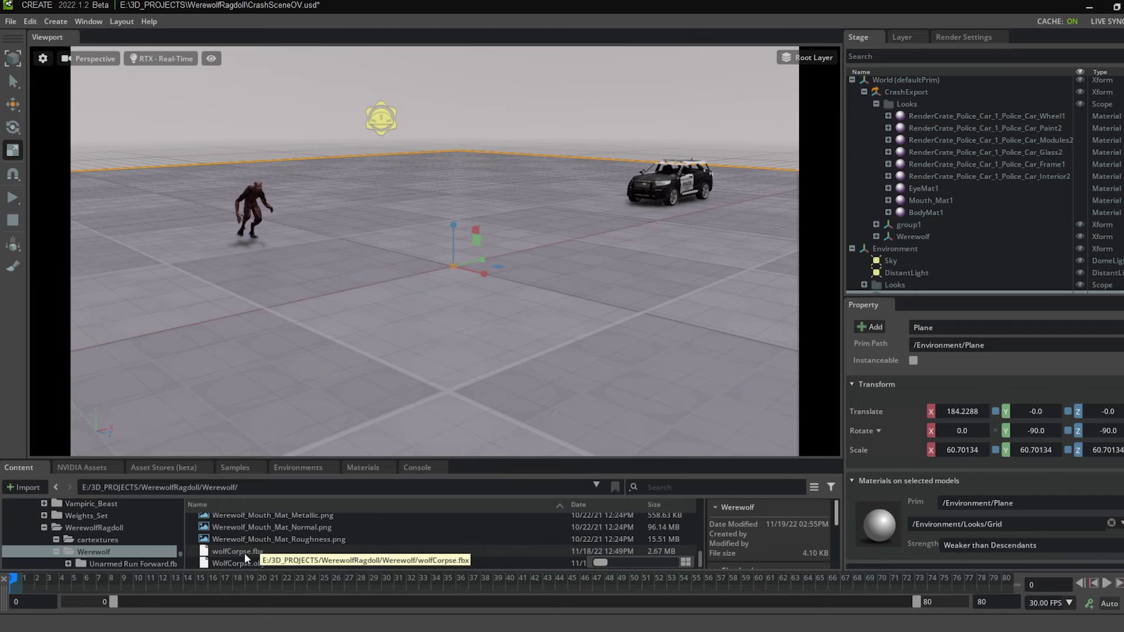
pyautogui.moveTo(244, 553); pyautogui.dragTo(452, 272)
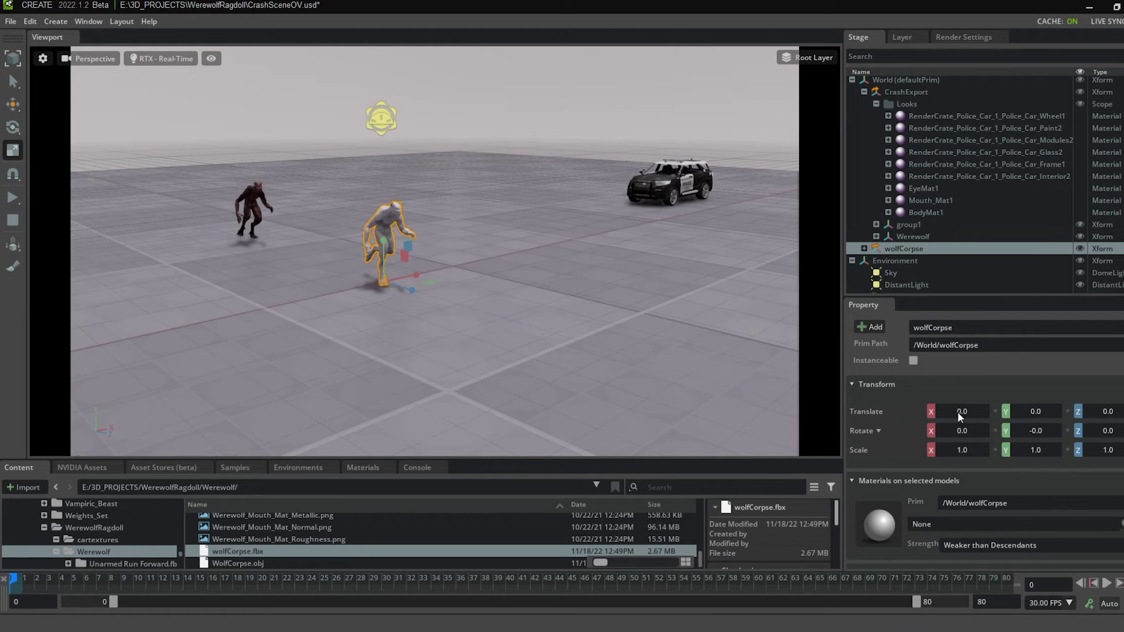
# Frame the wolf corpse, make it a Deformable Body from its context menu, and test-run the simulation
pyautogui.press('f')
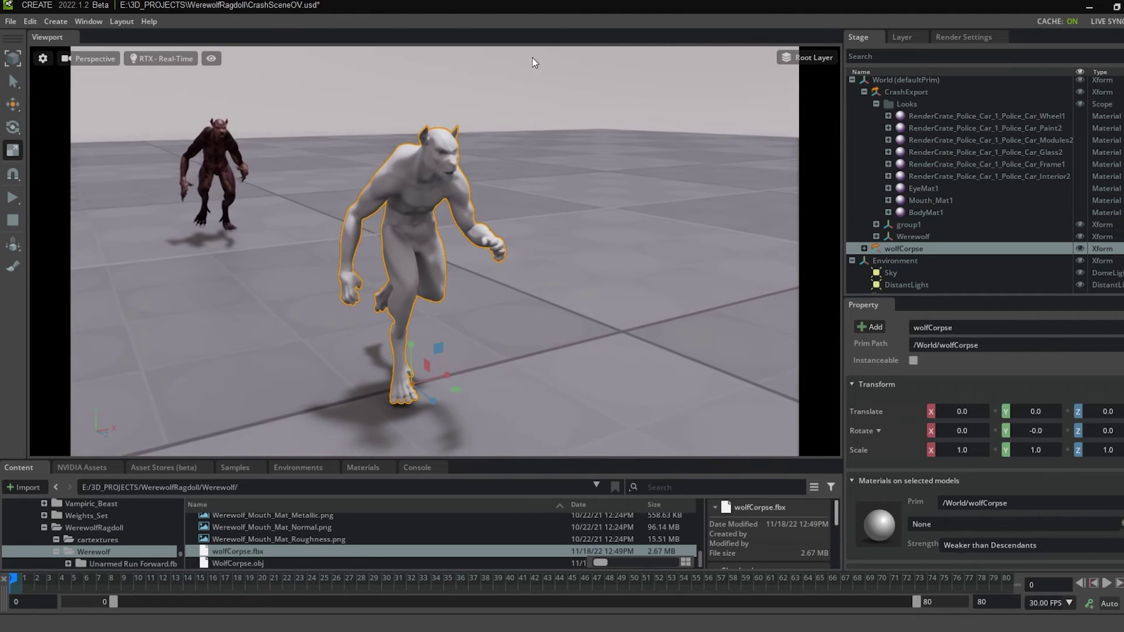
pyautogui.click(416, 199)
pyautogui.rightClick(417, 199)
pyautogui.moveTo(472, 241)
pyautogui.moveTo(626, 281)
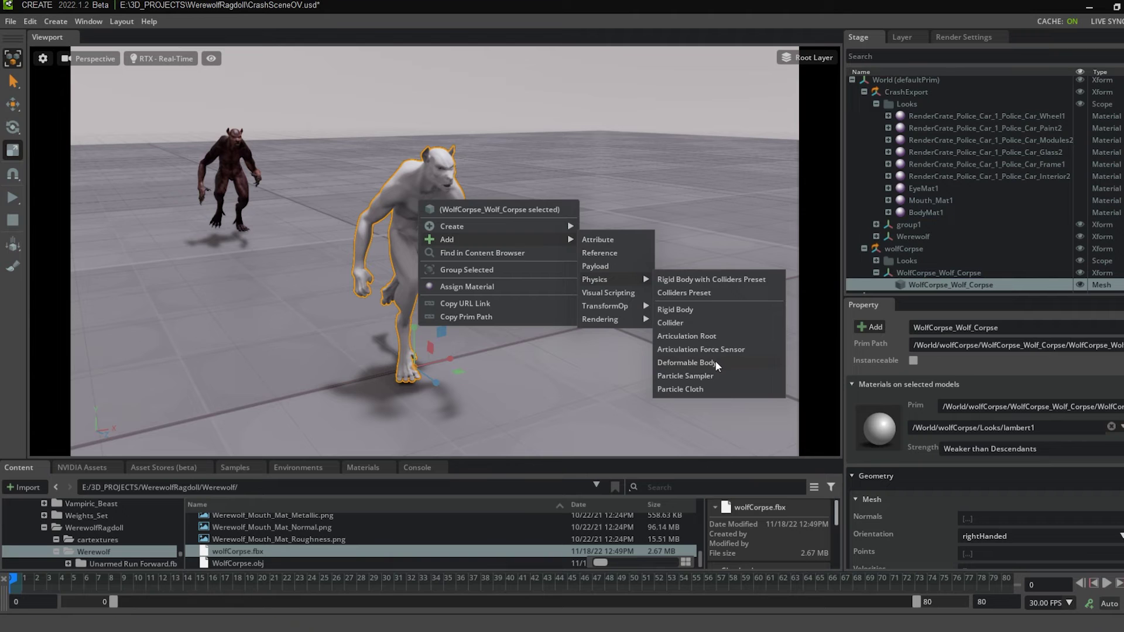
pyautogui.click(686, 363)
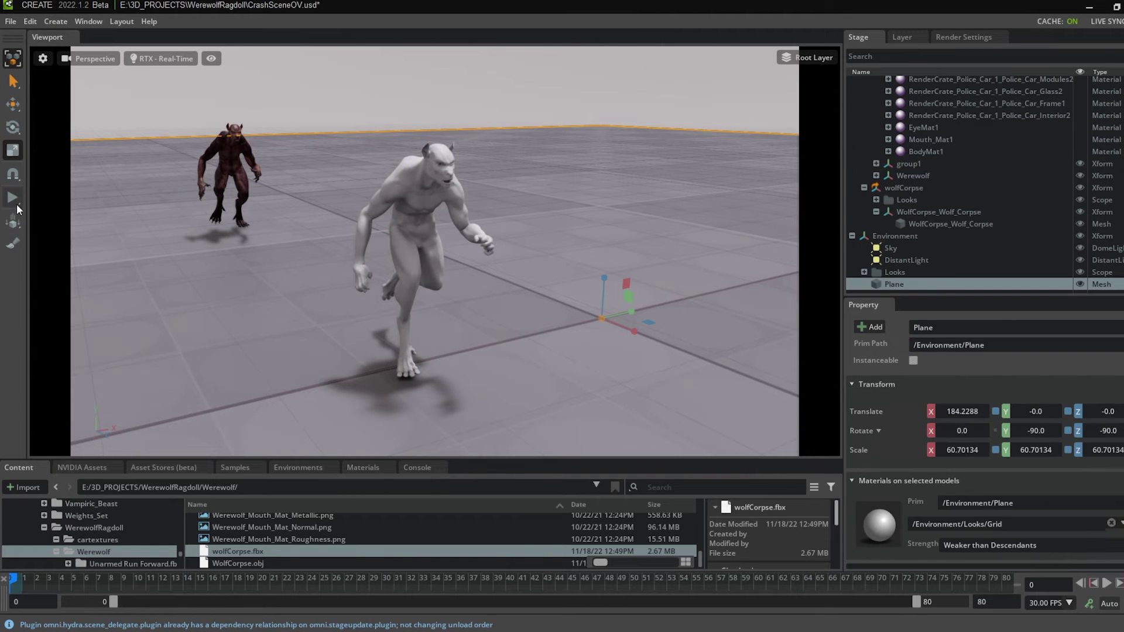
pyautogui.click(16, 197)
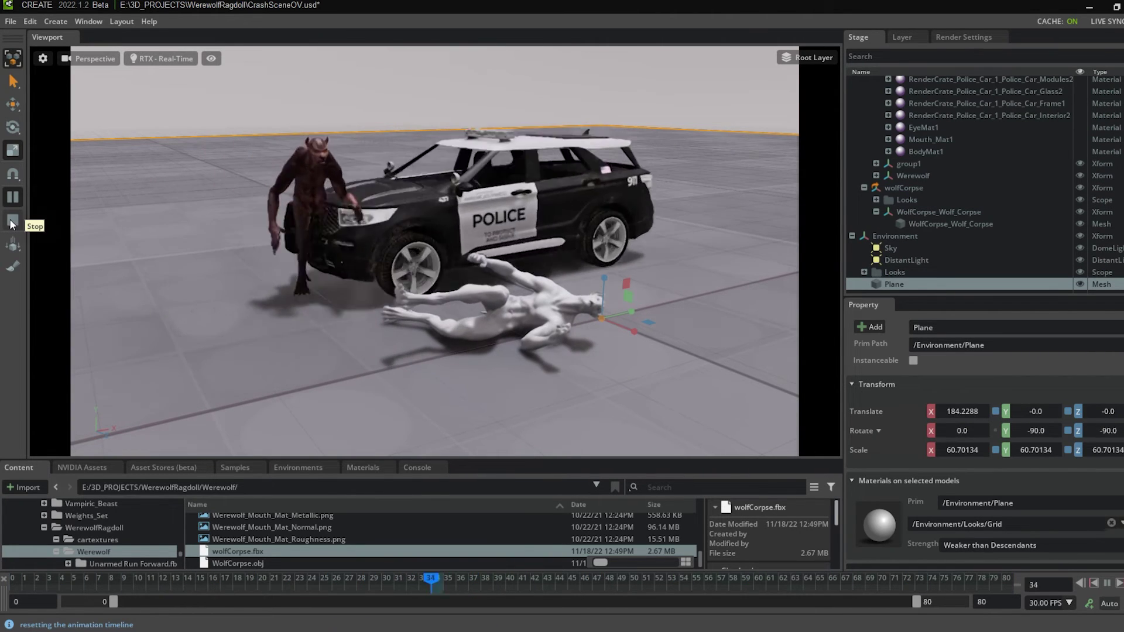
pyautogui.click(12, 222)
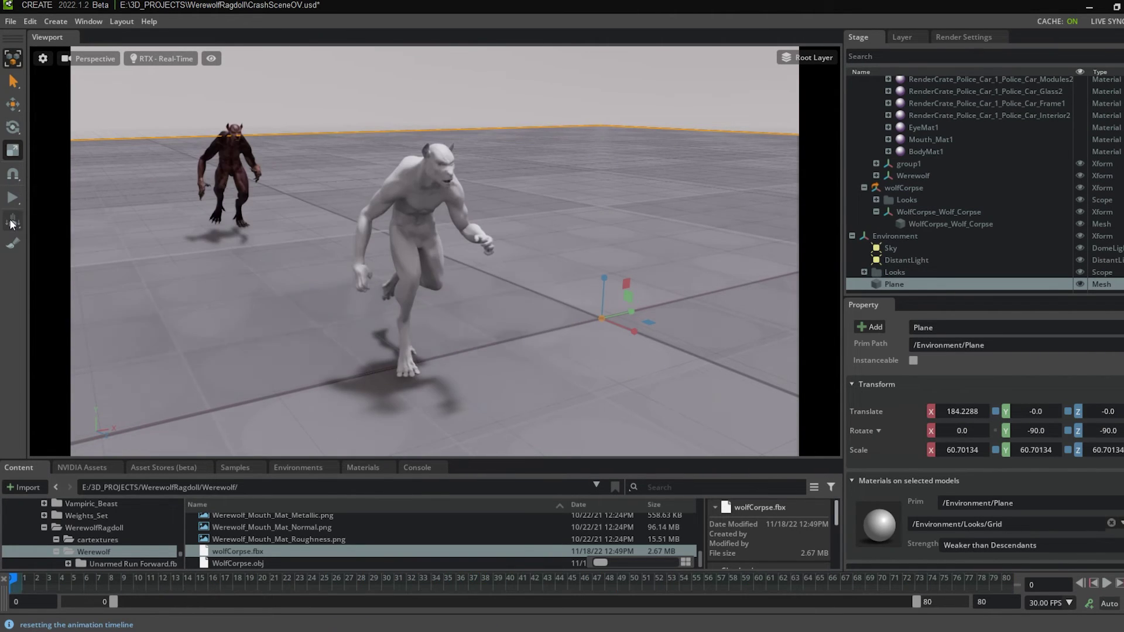
# Add Deformable Body to the white corpse via Add > Physics, then replay the police car crash
pyautogui.click(411, 202)
pyautogui.click(884, 328)
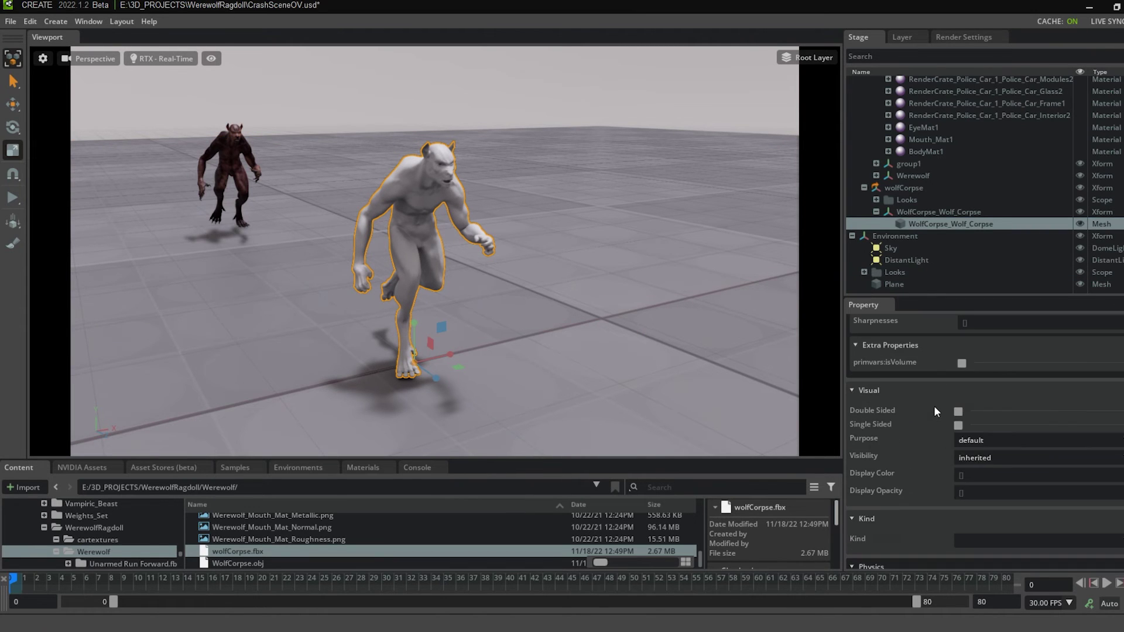
pyautogui.click(933, 406)
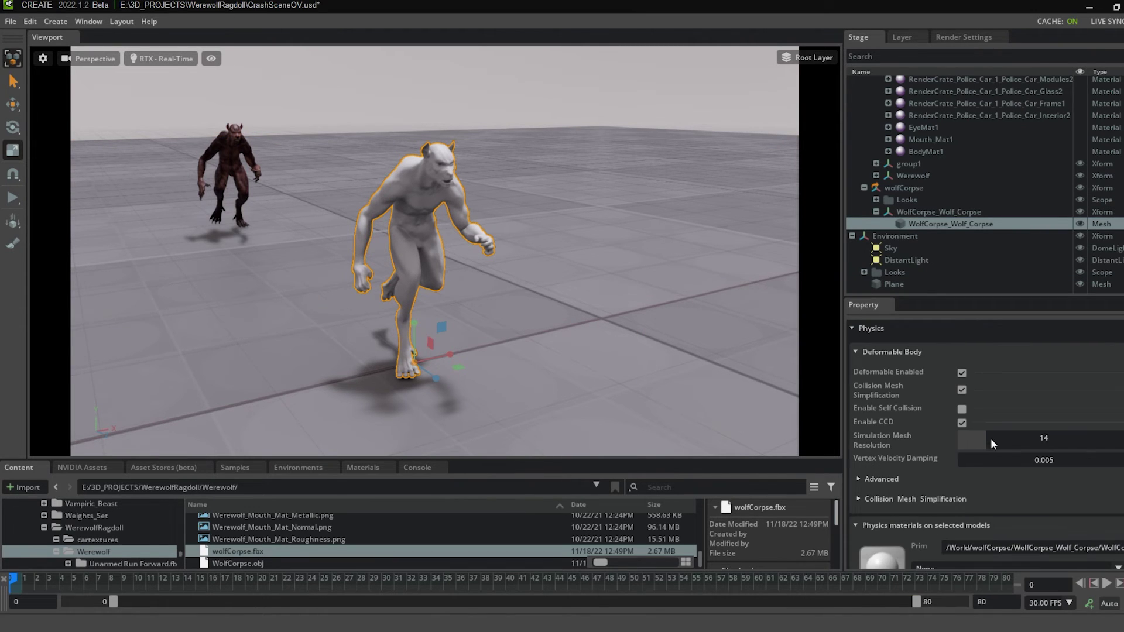
pyautogui.click(12, 198)
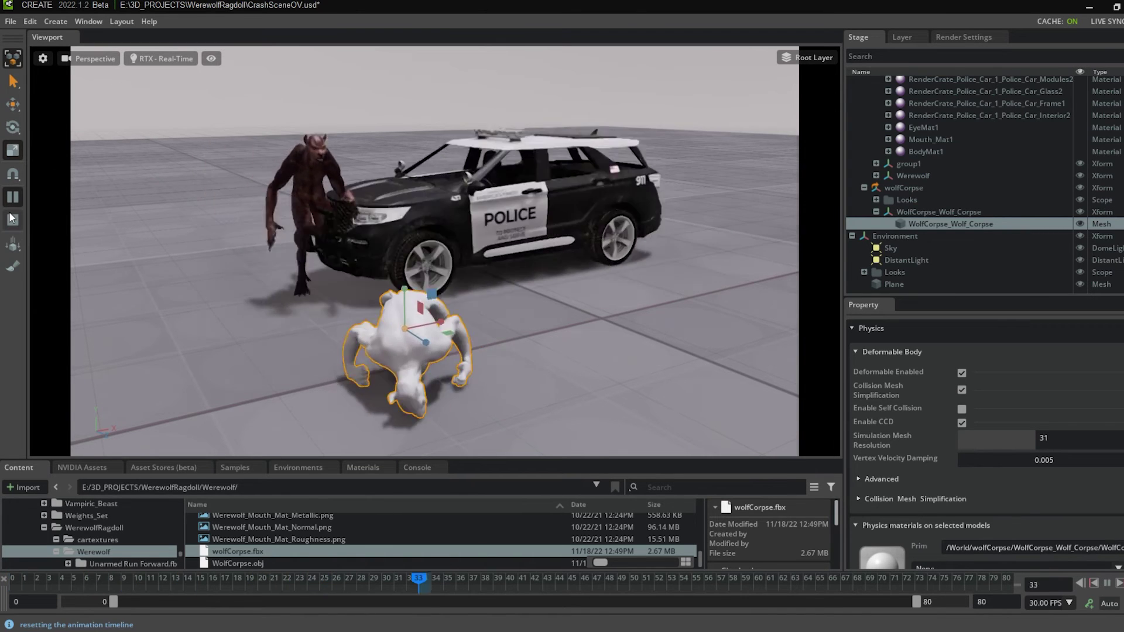
pyautogui.click(13, 224)
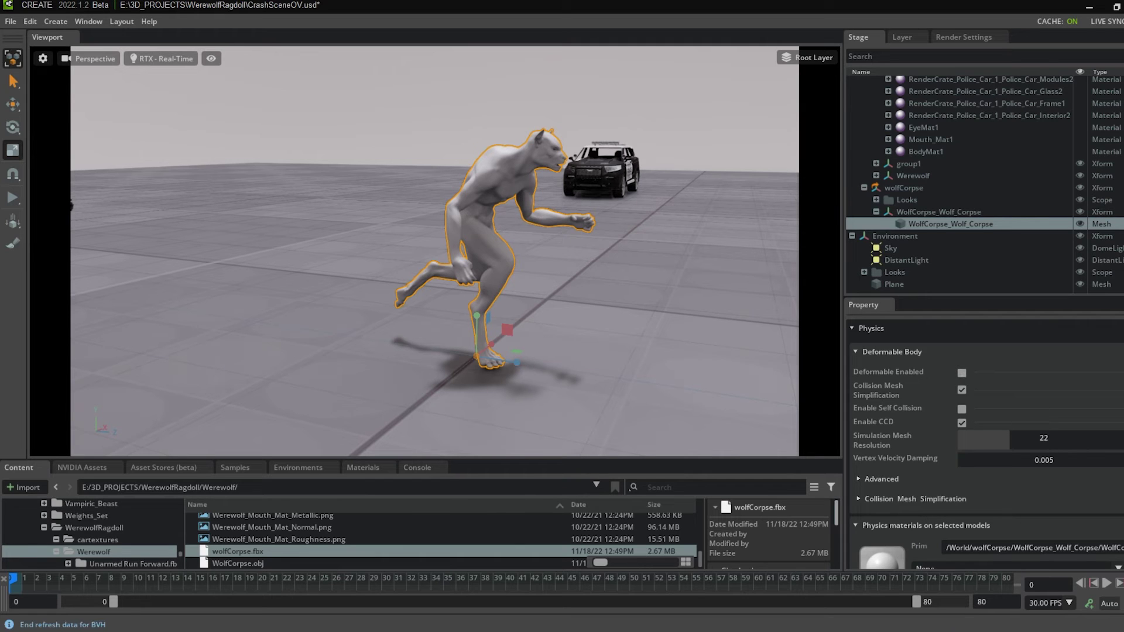
pyautogui.press('w')
pyautogui.press('space')
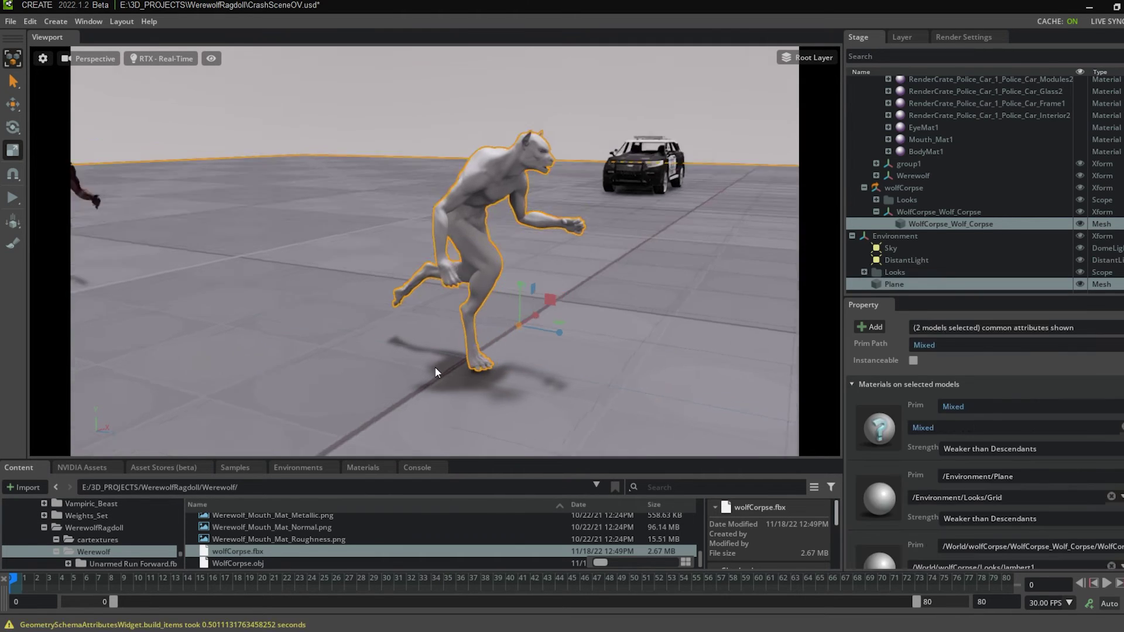
# At frame 29, keep the white corpse visible and key the textured werewolf Body as invisible
pyautogui.keyDown('alt'); pyautogui.moveTo(322, 307); pyautogui.dragTo(472, 367); pyautogui.keyUp('alt')
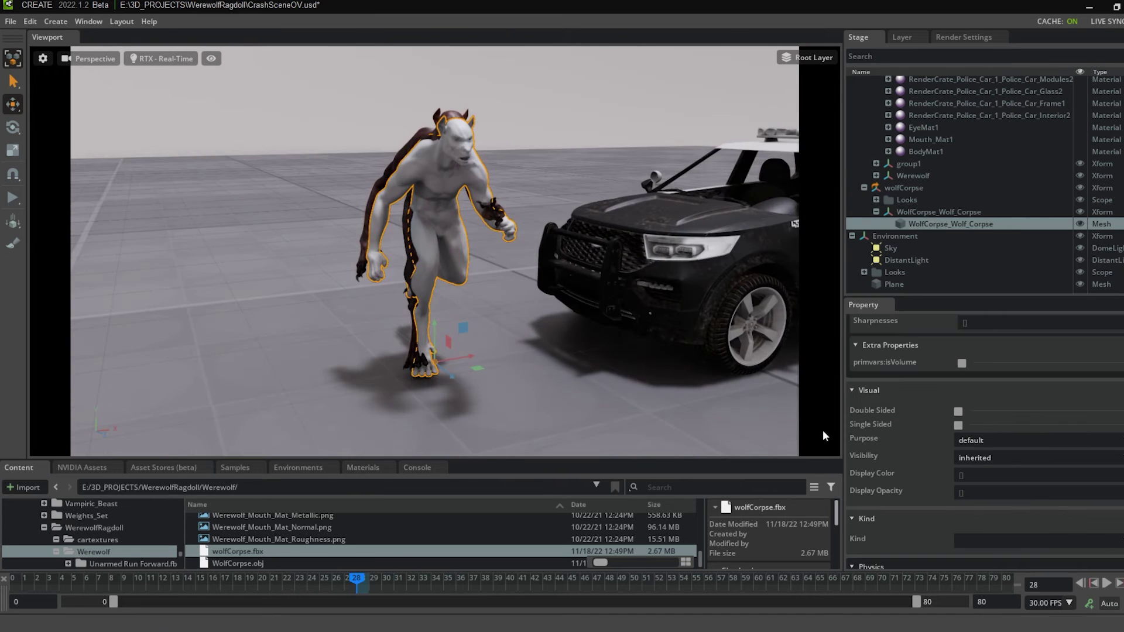
pyautogui.click(984, 456)
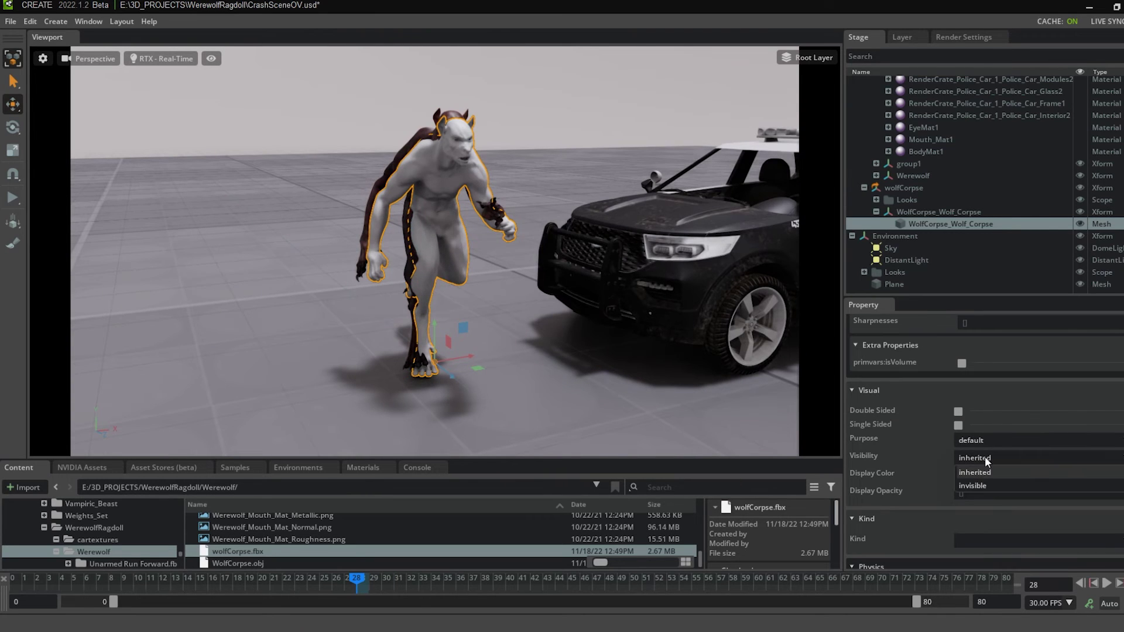
pyautogui.click(973, 484)
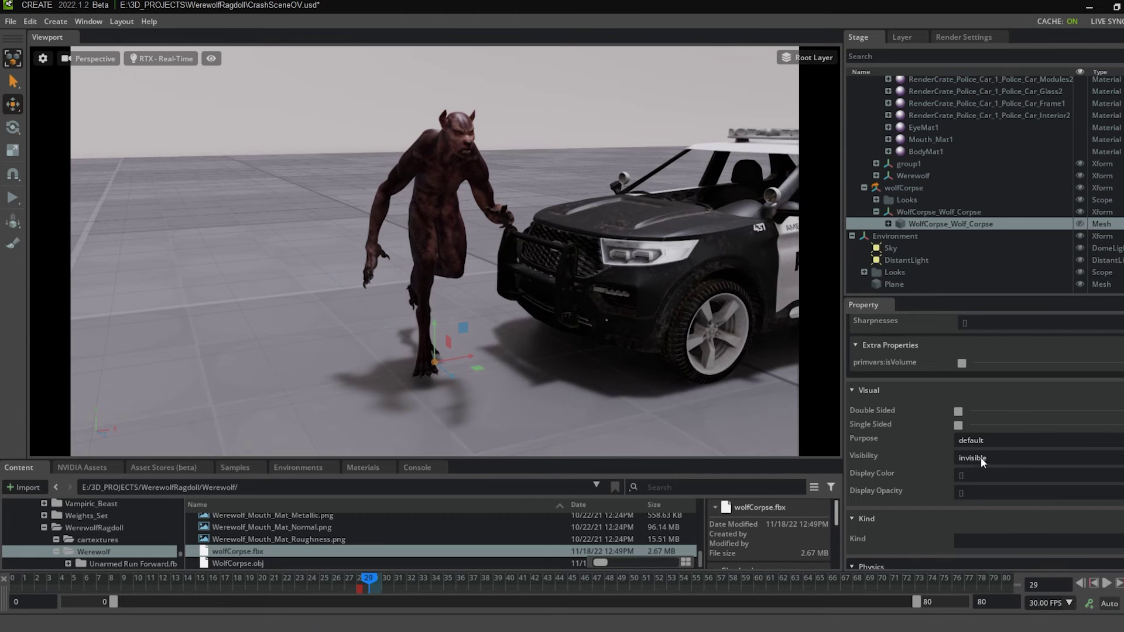
pyautogui.click(981, 458)
pyautogui.click(974, 472)
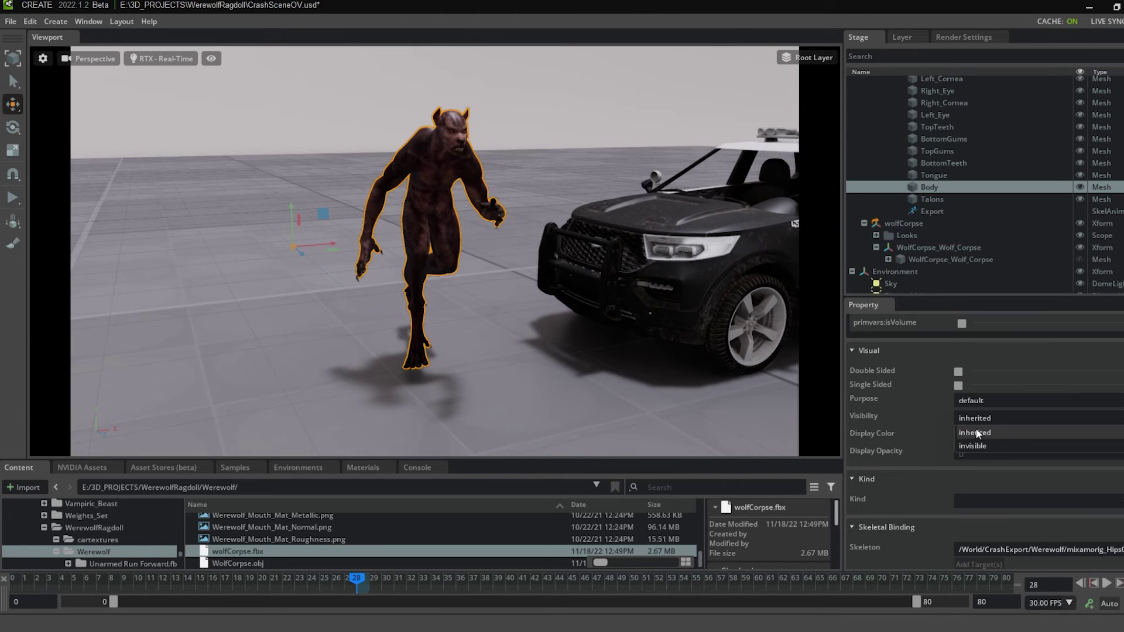
pyautogui.click(976, 433)
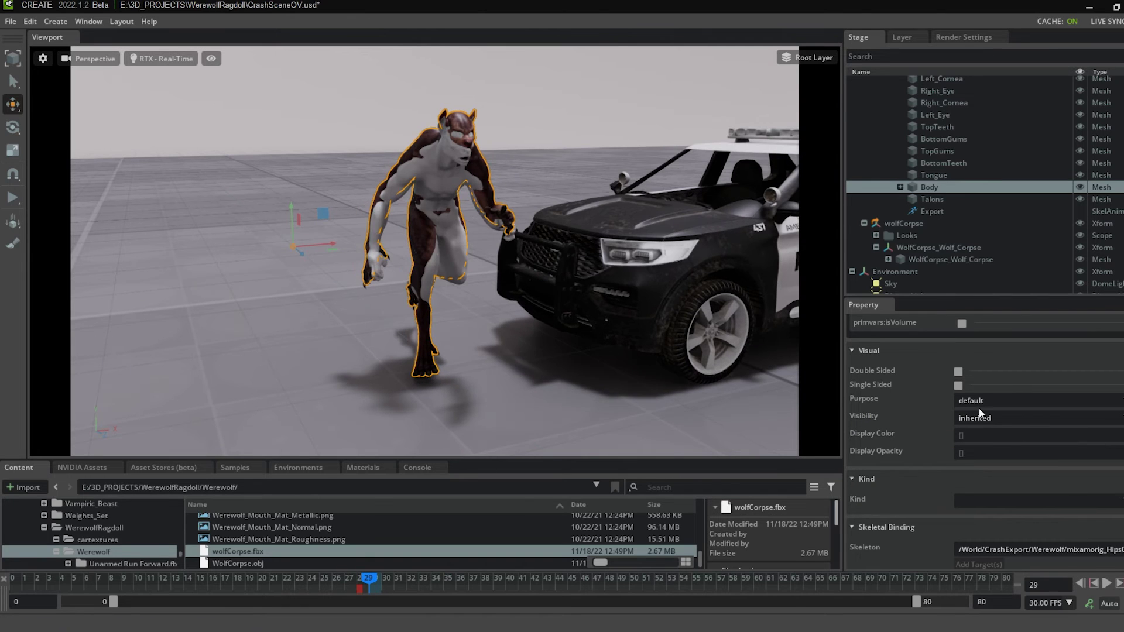
pyautogui.click(973, 445)
pyautogui.rightClick(866, 413)
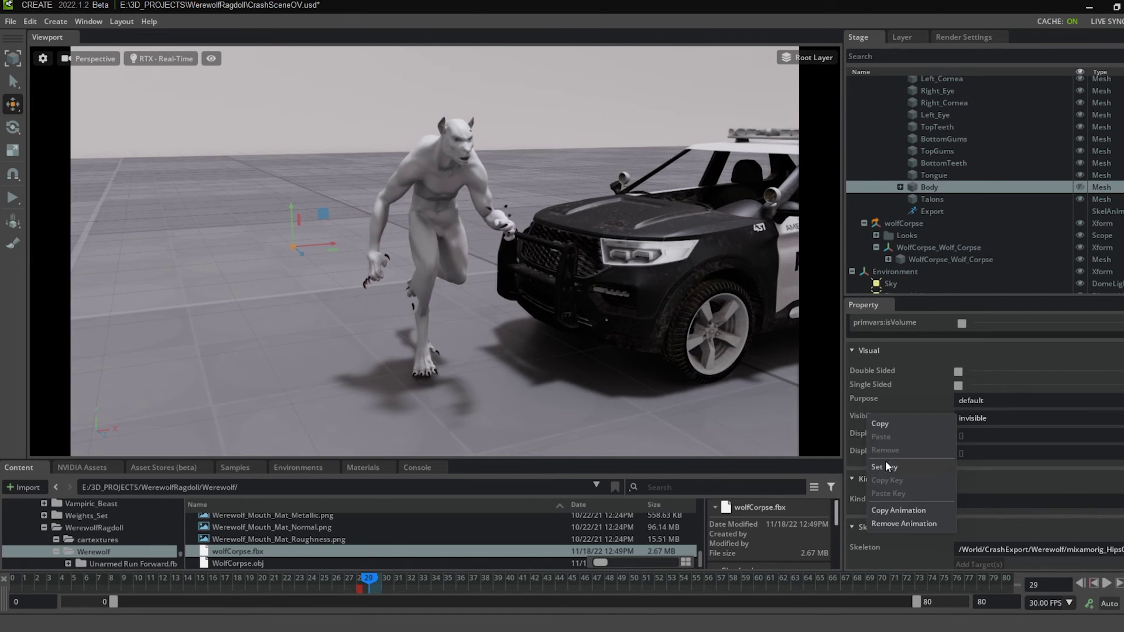
pyautogui.click(881, 465)
# Key the corpse's Deformable Enabled off at frame 28 and on at frame 29
pyautogui.click(409, 314)
pyautogui.scroll(-5, 1066, 496)
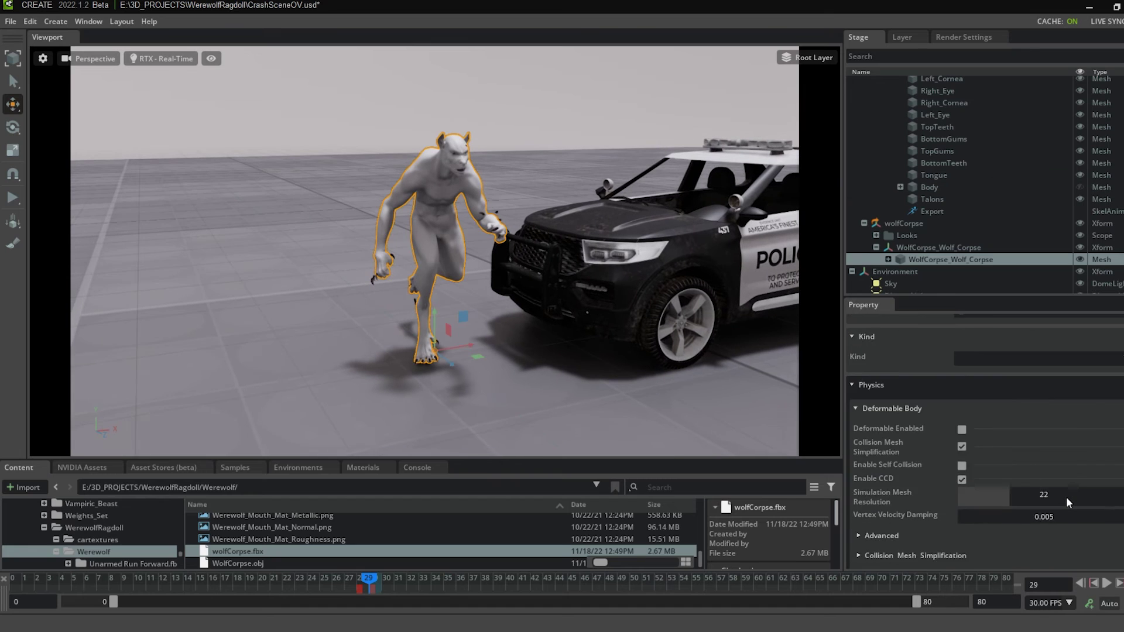
pyautogui.click(1081, 583)
pyautogui.rightClick(878, 351)
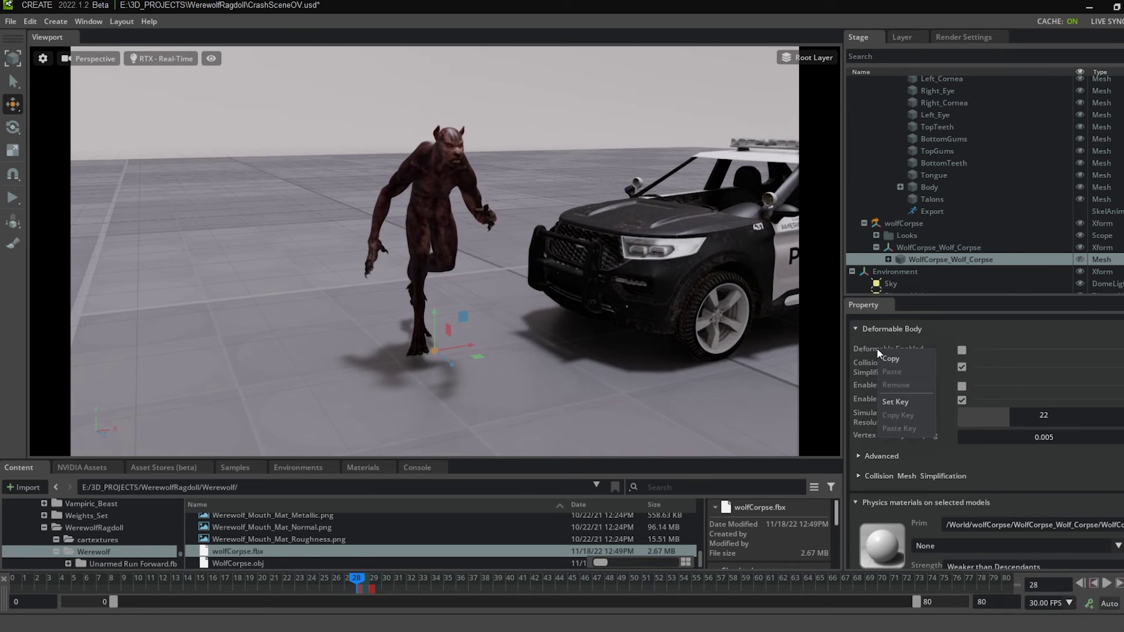
pyautogui.click(887, 401)
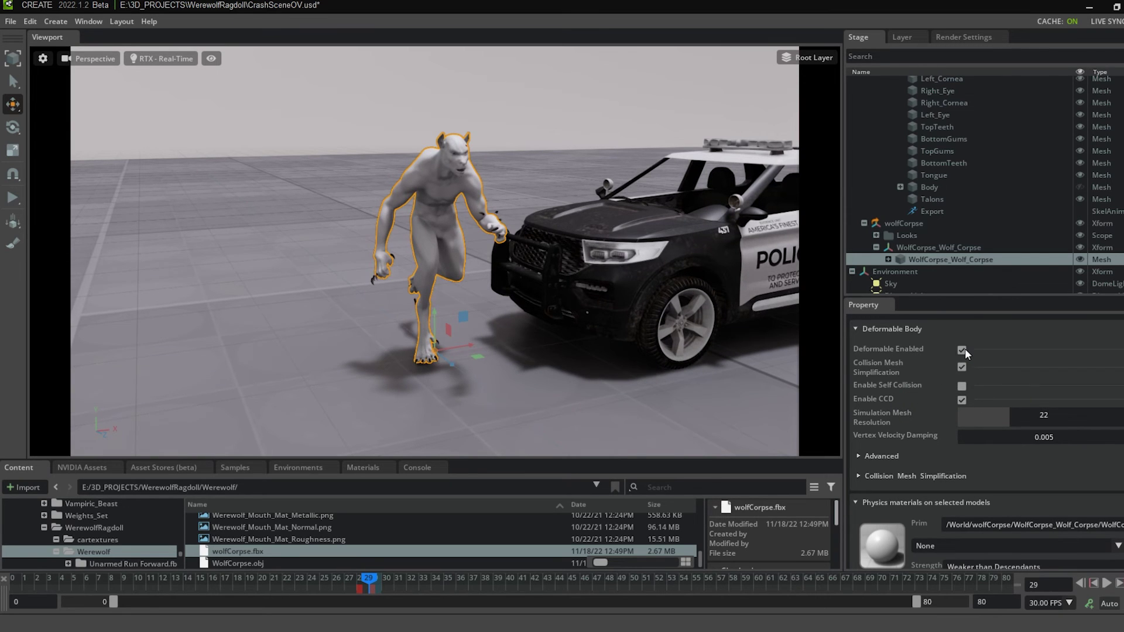
pyautogui.rightClick(916, 350)
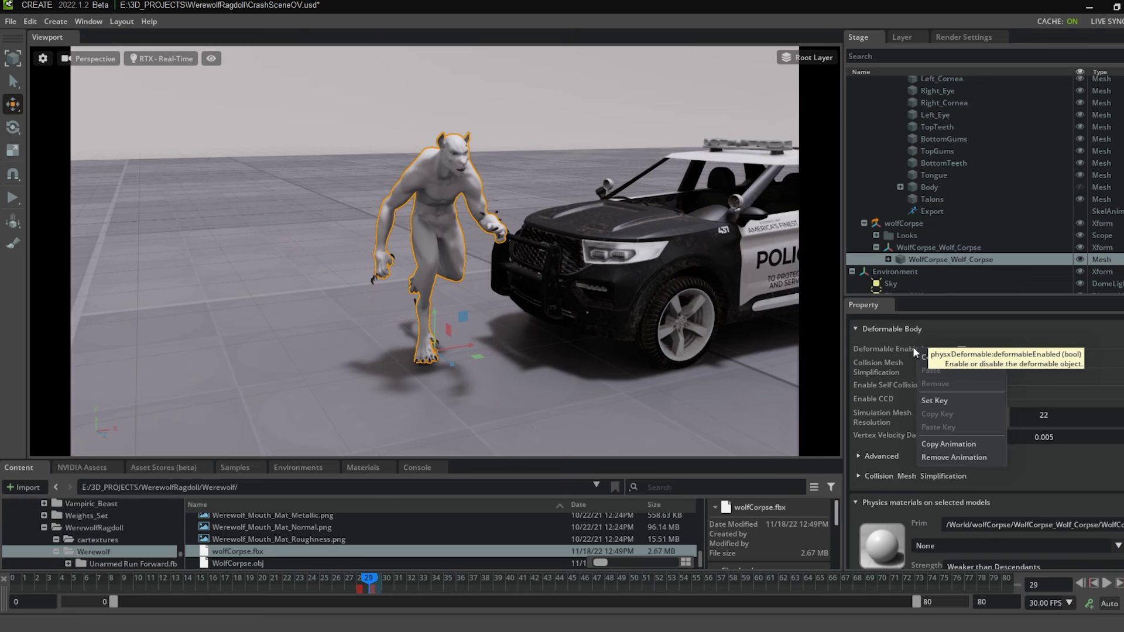
pyautogui.click(935, 400)
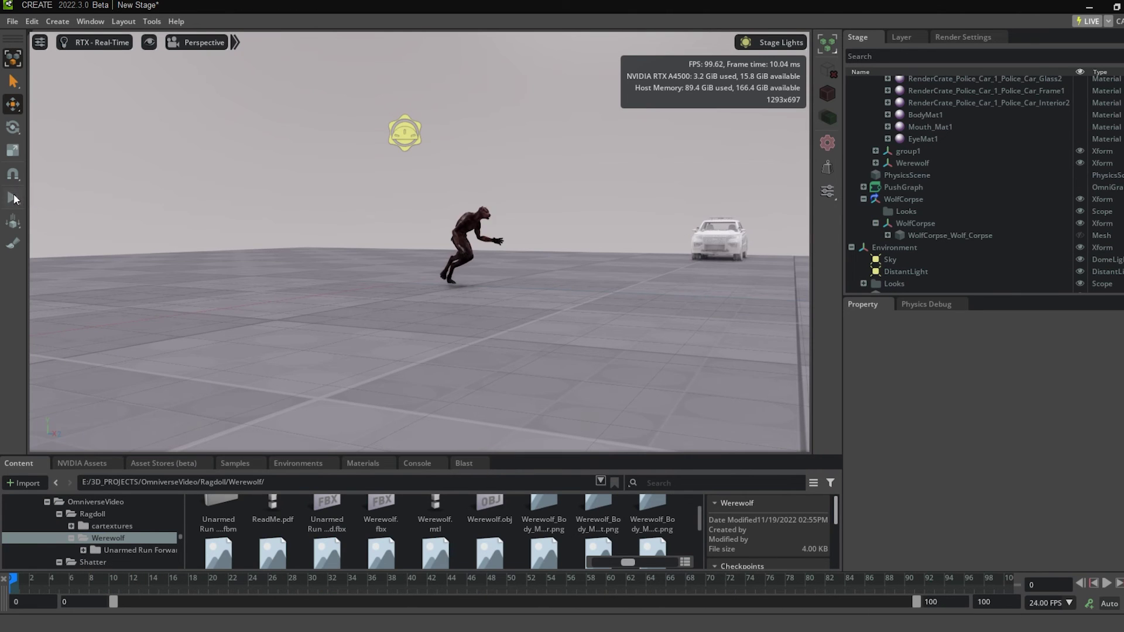
pyautogui.click(14, 199)
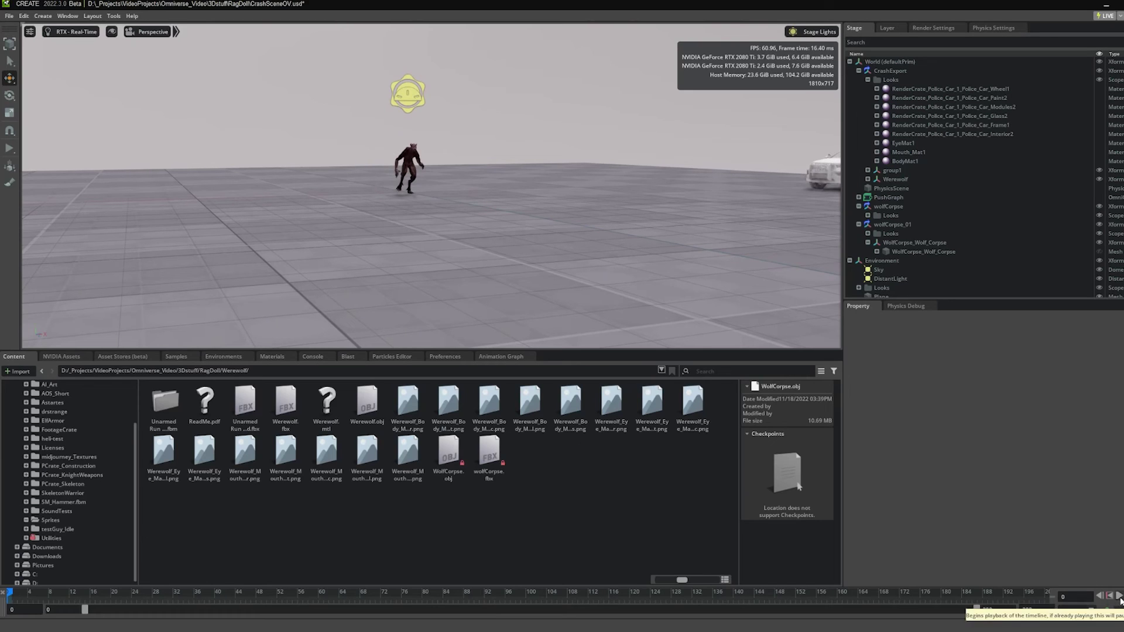
# Test the crash, then set WolfCorpse_Wolf_Corpse's Simulation Mesh Resolution to 30
pyautogui.click(1118, 596)
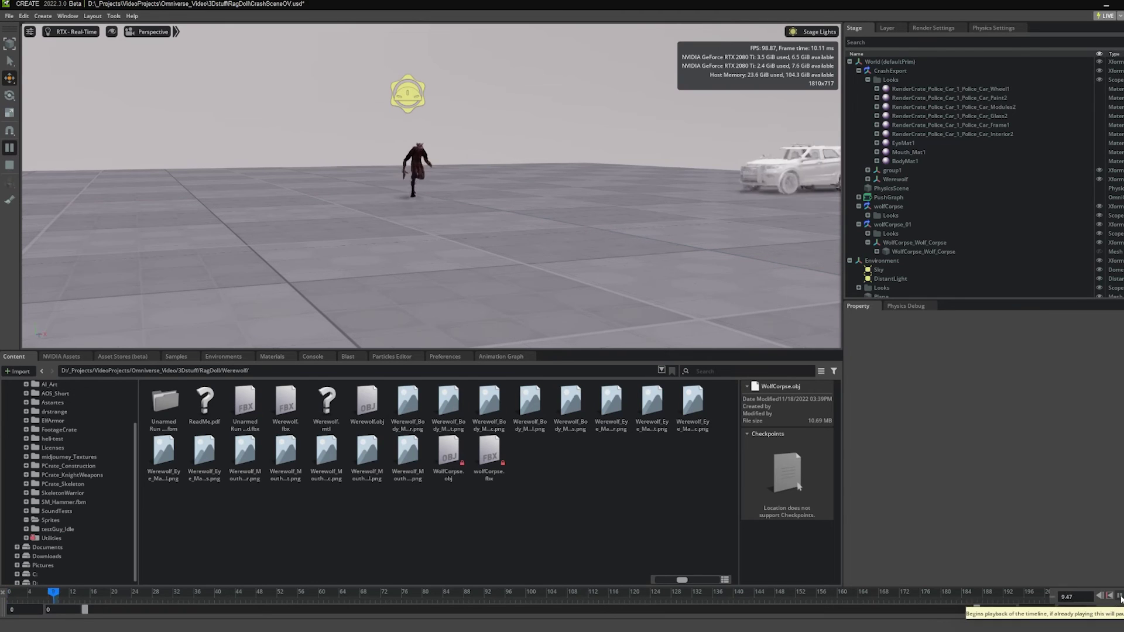
pyautogui.click(9, 167)
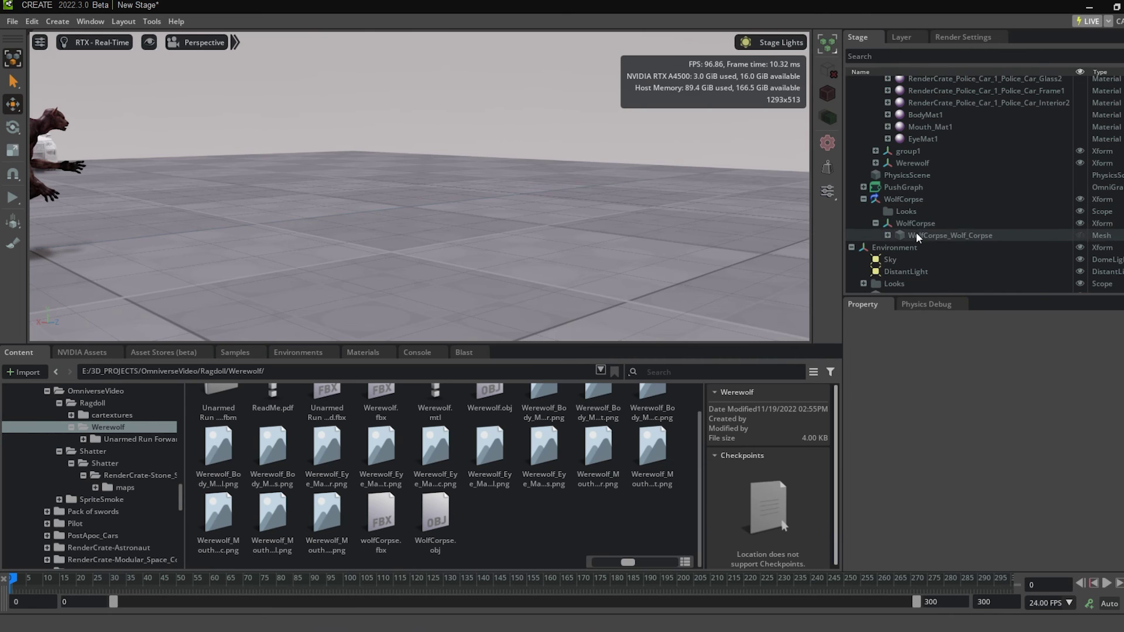
pyautogui.click(915, 234)
pyautogui.scroll(-10, 925, 476)
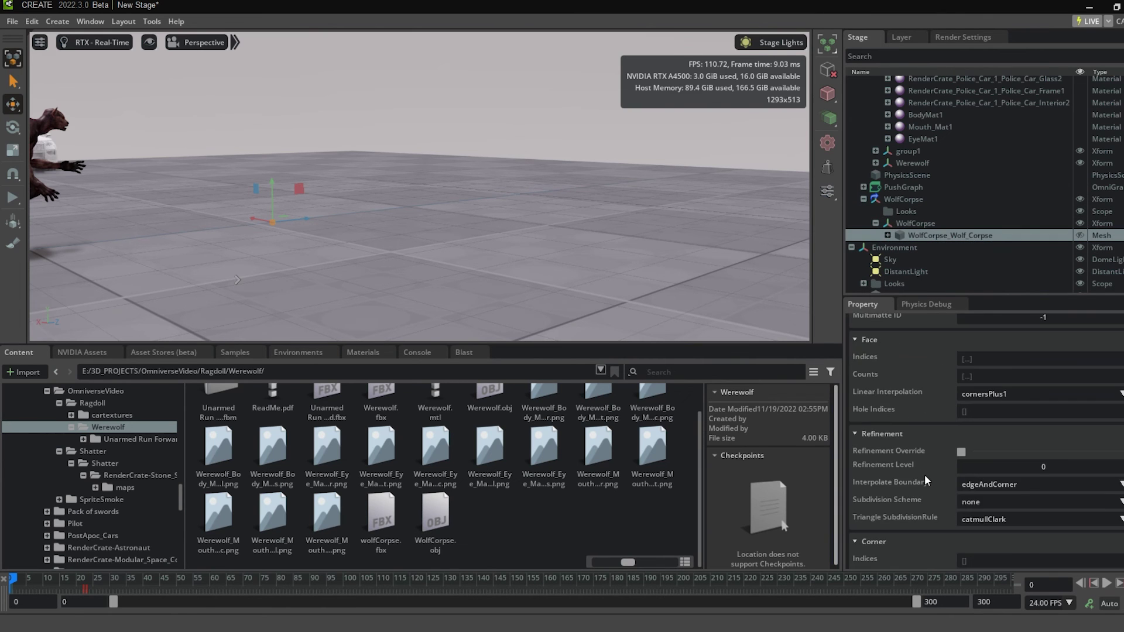
pyautogui.scroll(-15, 925, 475)
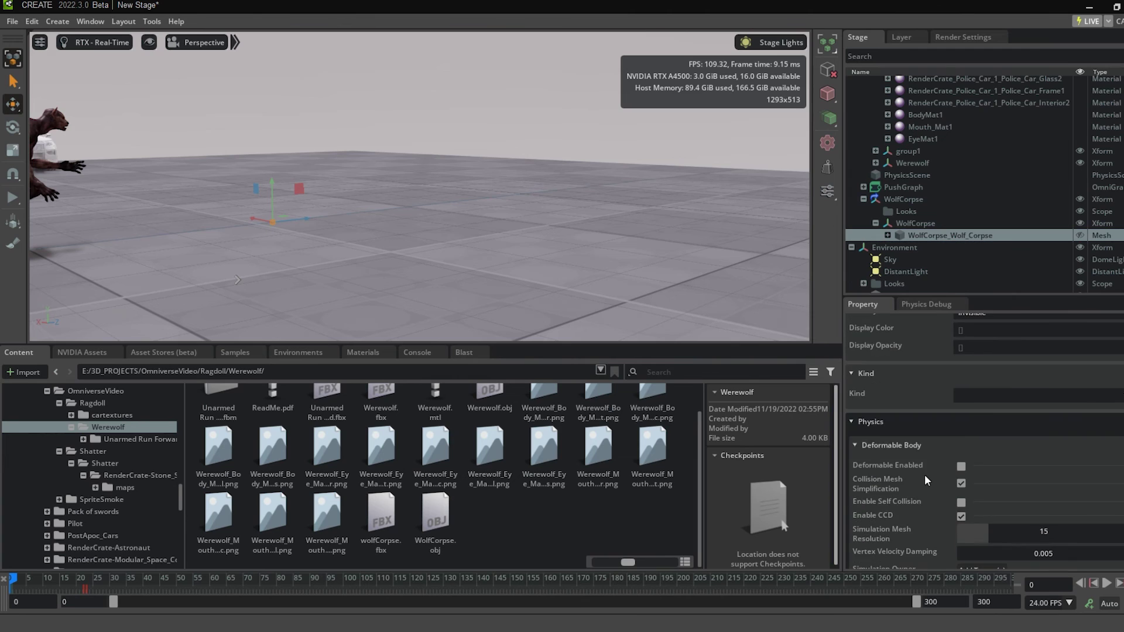
pyautogui.scroll(-3, 925, 480)
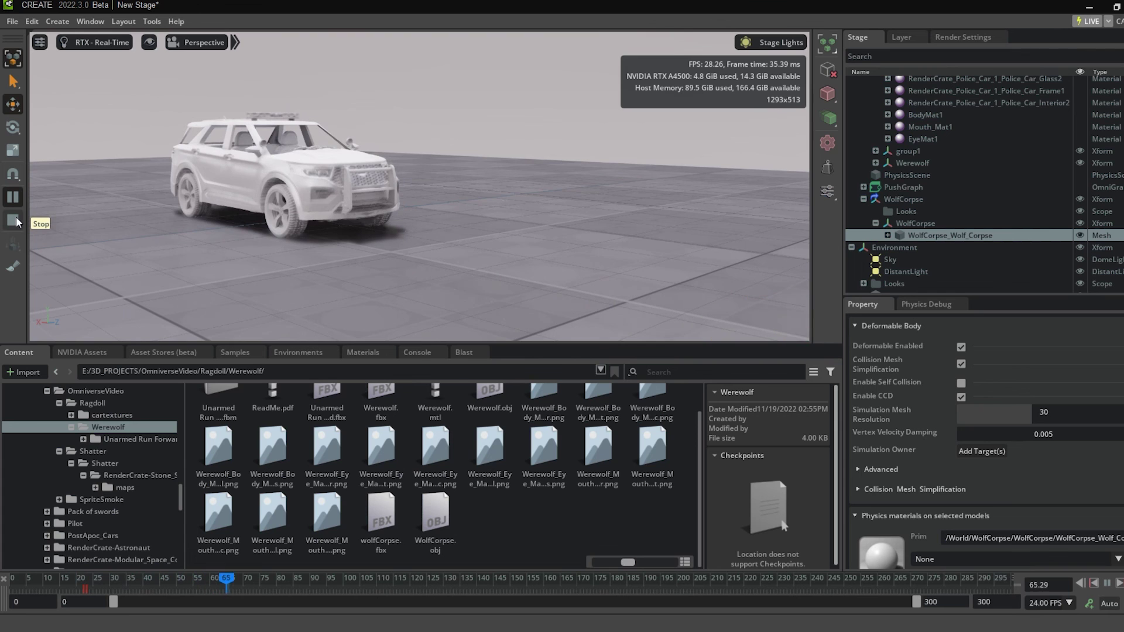
pyautogui.click(14, 221)
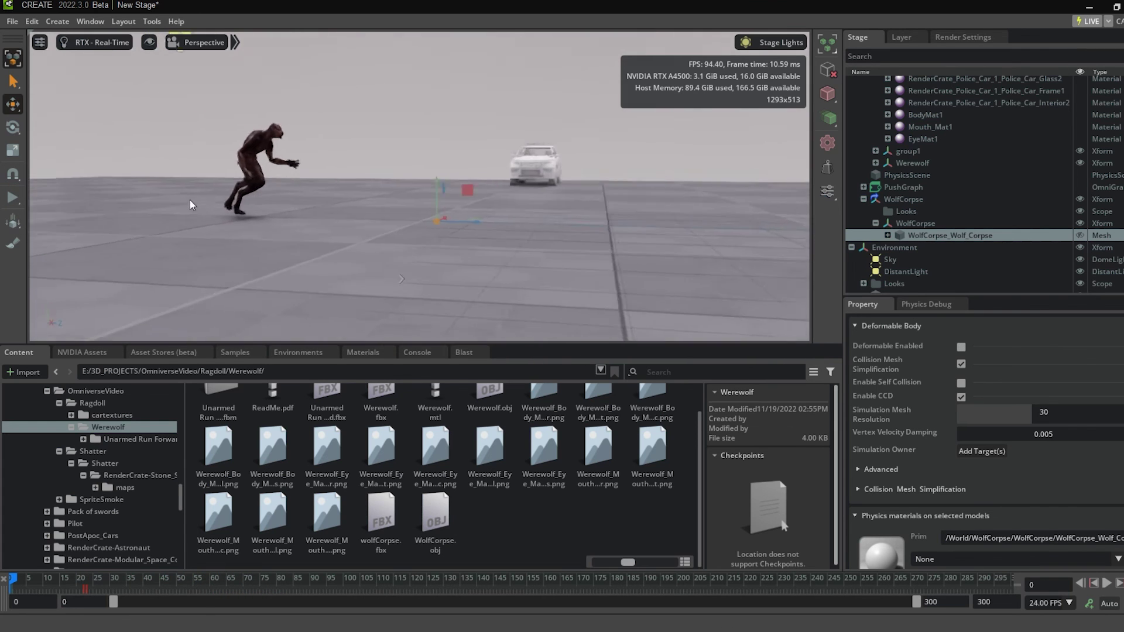
# Deselect the corpse and play the simulation to watch the police car fling the werewolf ragdoll
pyautogui.keyDown('ctrl'); pyautogui.click(931, 235); pyautogui.keyUp('ctrl')
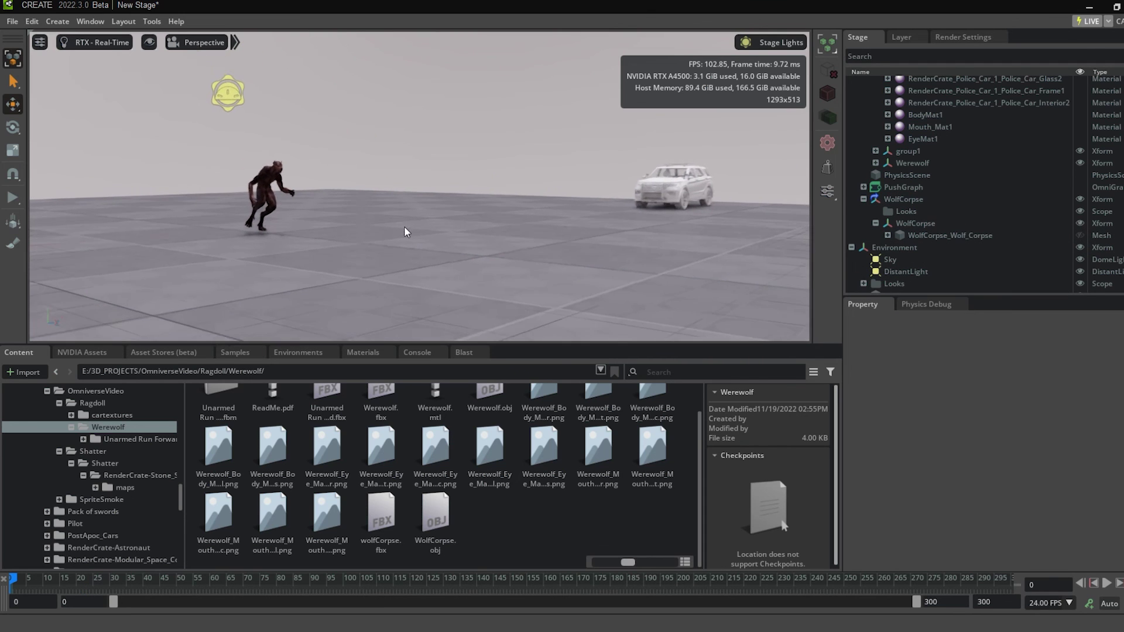
pyautogui.click(13, 197)
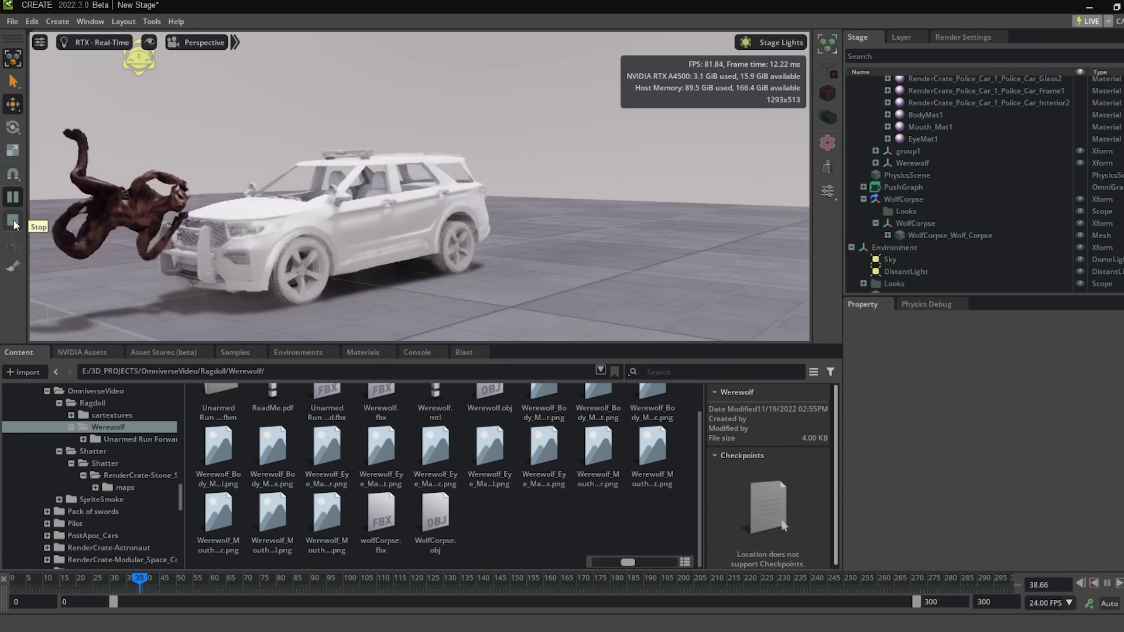
pyautogui.click(13, 221)
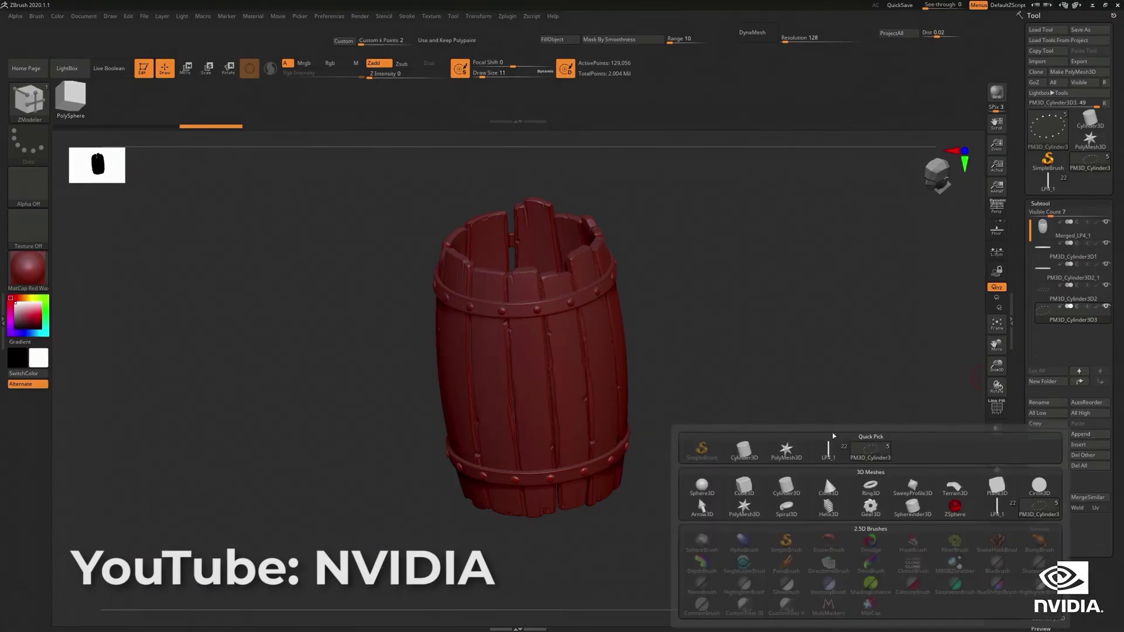
# Append a Cylinder3D subtool, PM3D_Cylinder3D1_1, to the barrel tool
pyautogui.click(744, 451)
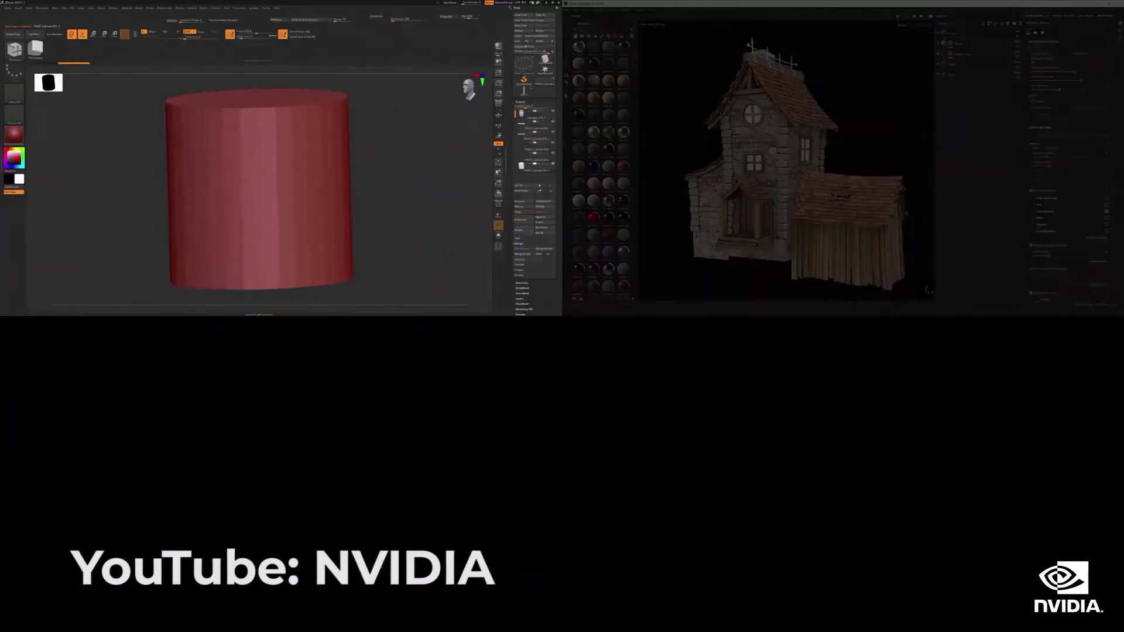